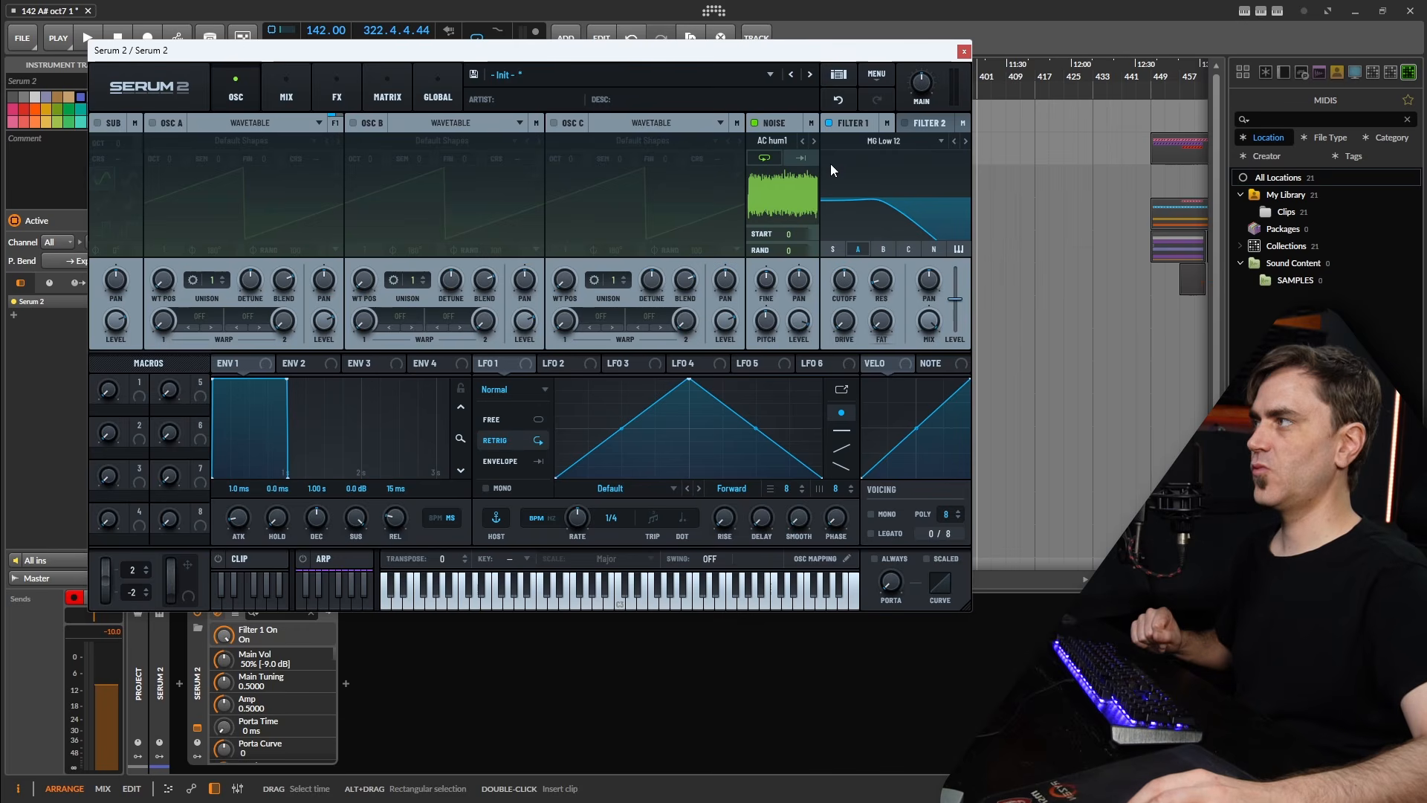
Route only the noise oscillator through Filter 1 and change the filter type to Band 24
left_click(934, 251)
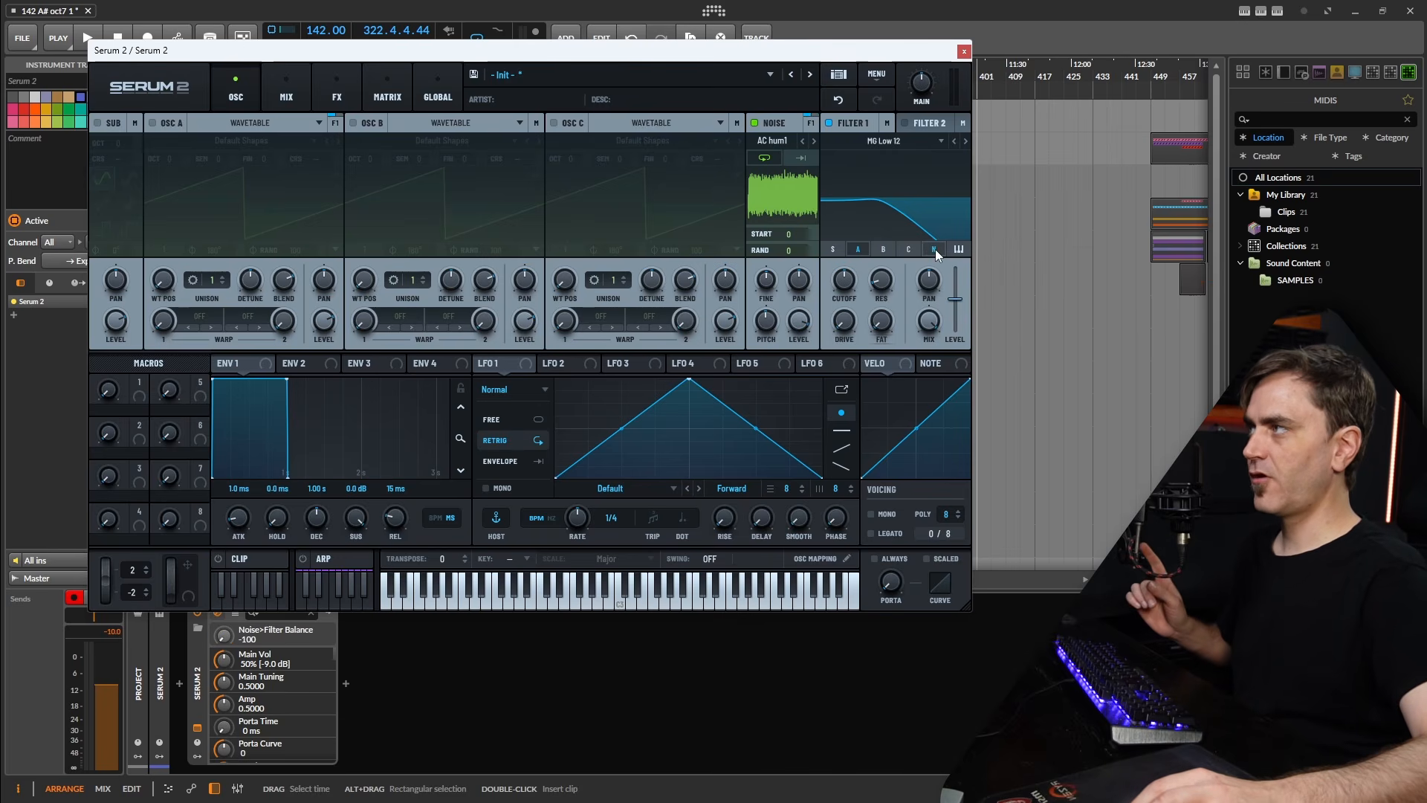
left_click(862, 249)
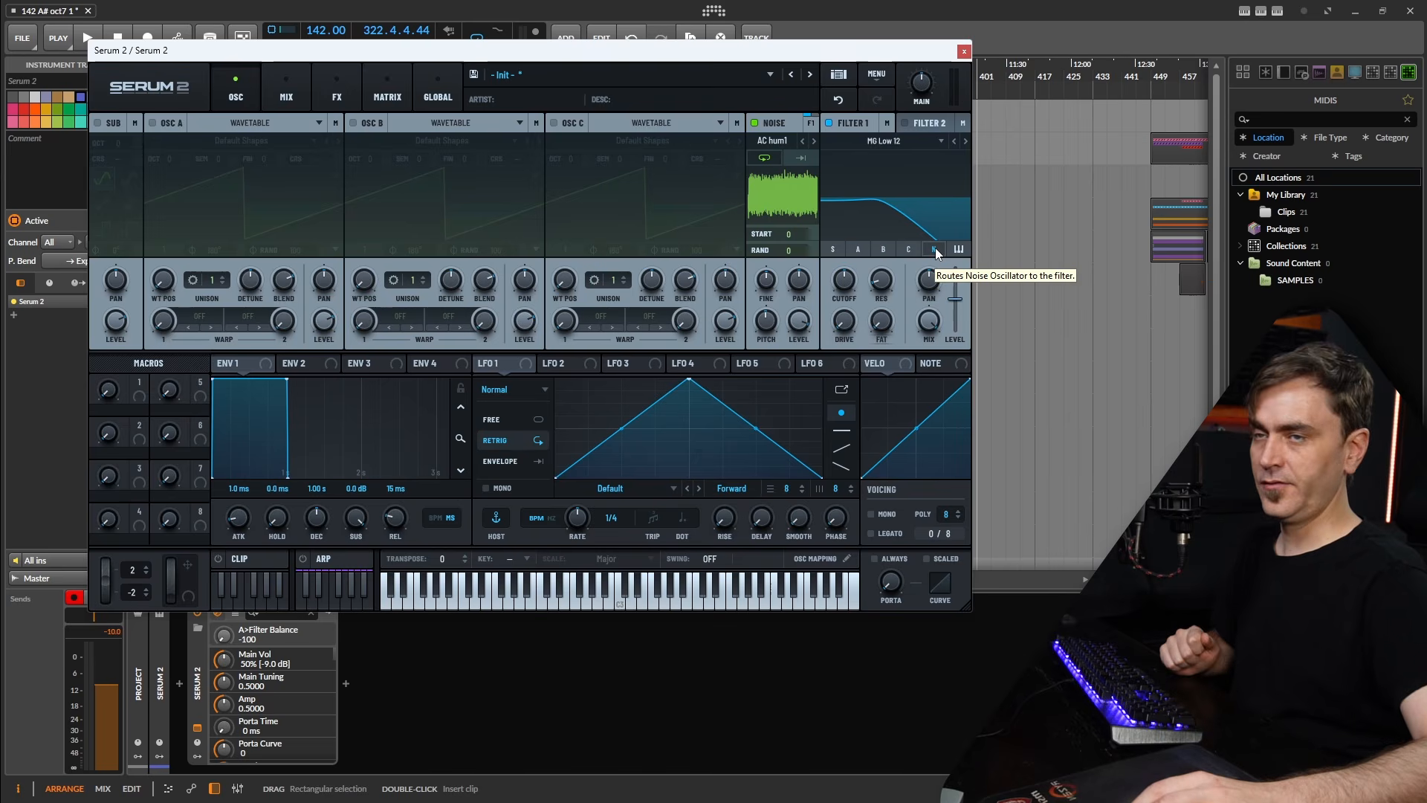
left_click(873, 141)
mouse_move(870, 159)
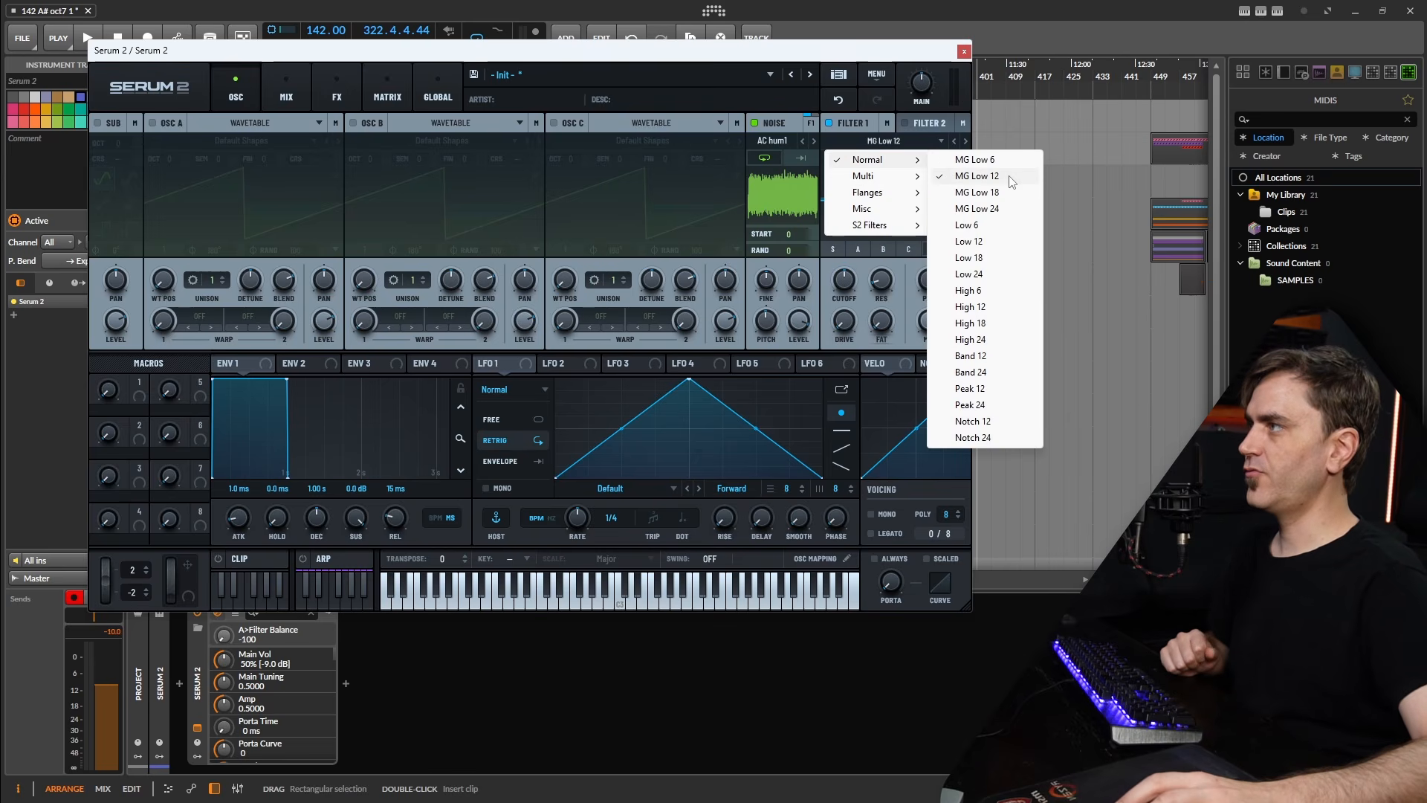
left_click(970, 372)
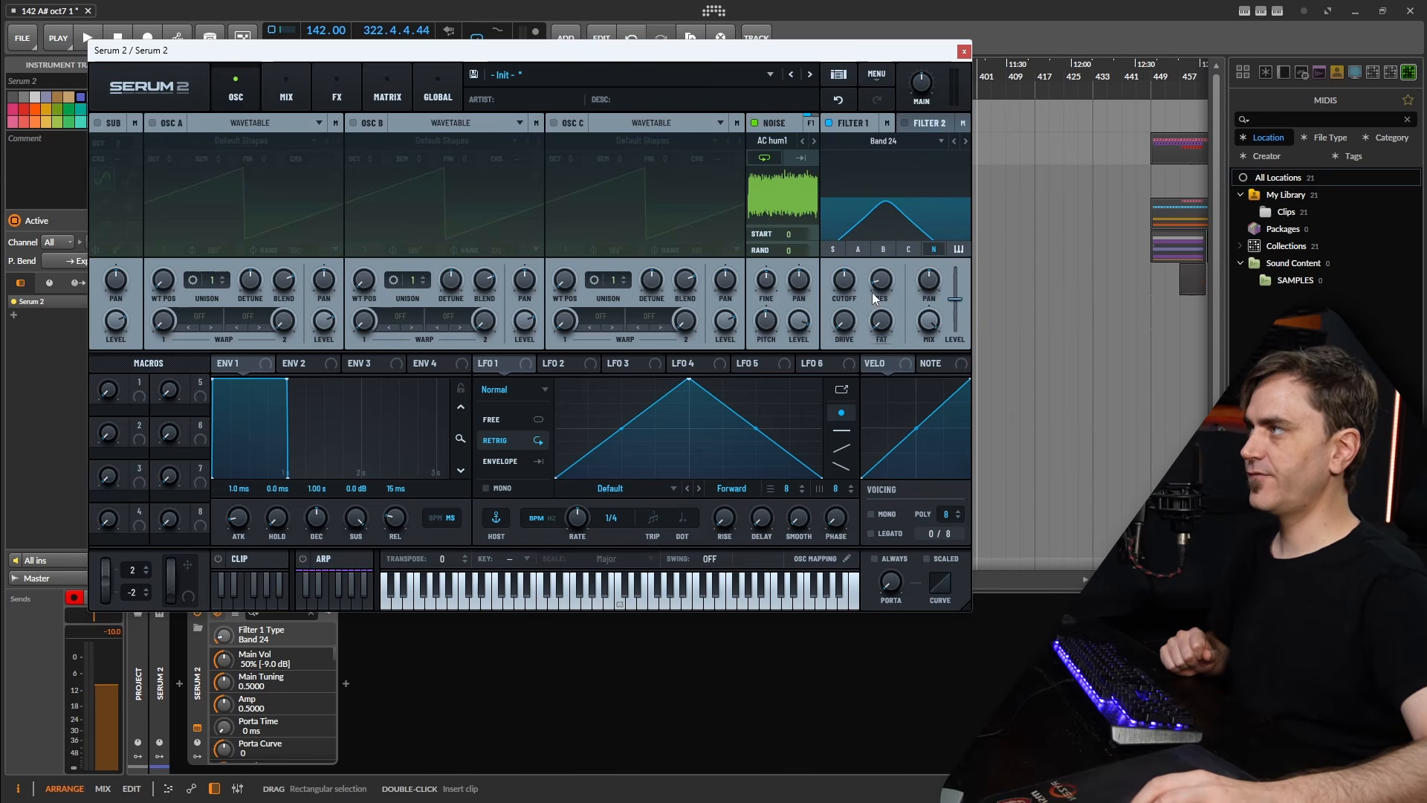
Set the Filter 1 cutoff to about 280 Hz and modulate it with LFO 1 at 74%
mouse_move(846, 321)
left_mouse_down()
mouse_move(844, 273)
mouse_move(867, 292)
mouse_move(846, 301)
left_mouse_up()
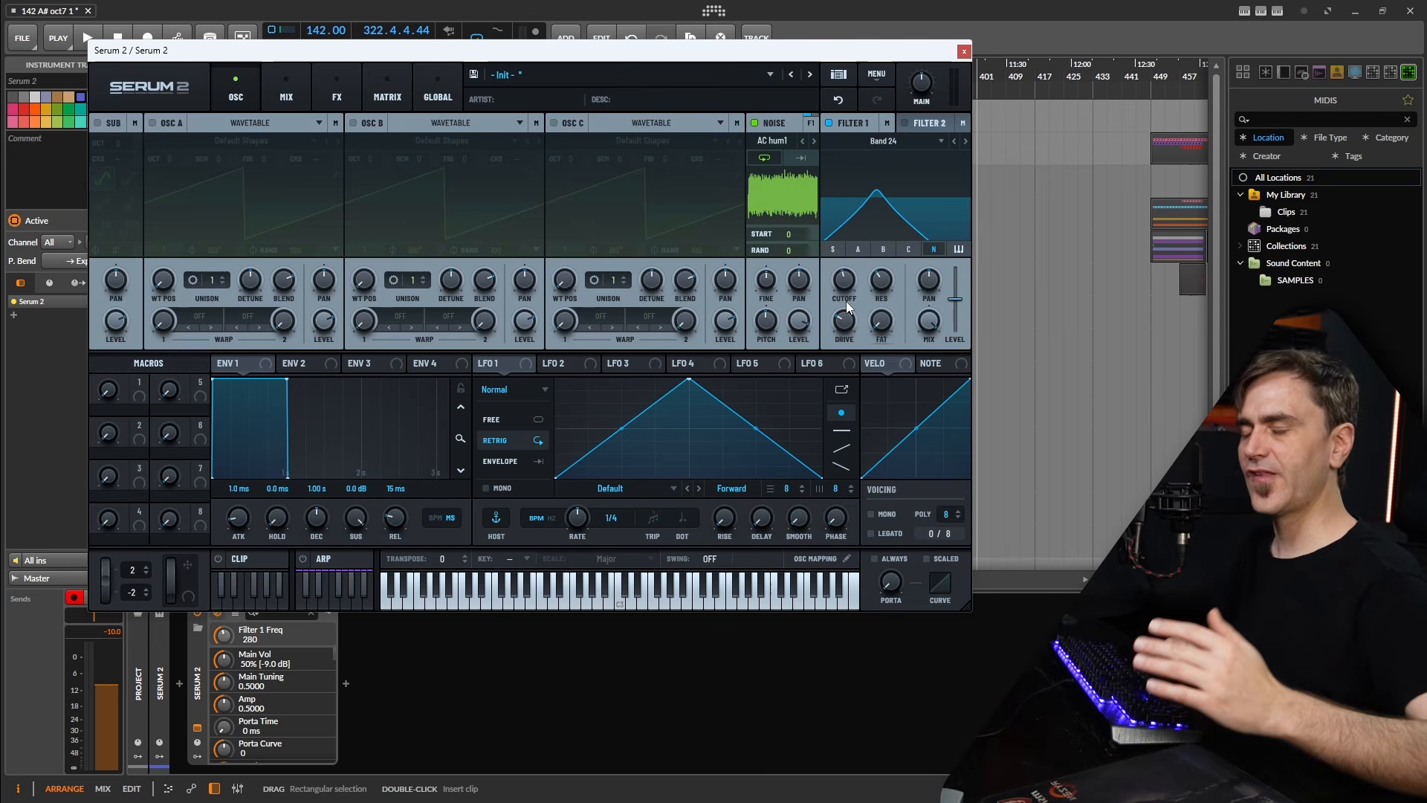
left_click_drag(496, 364, 833, 283)
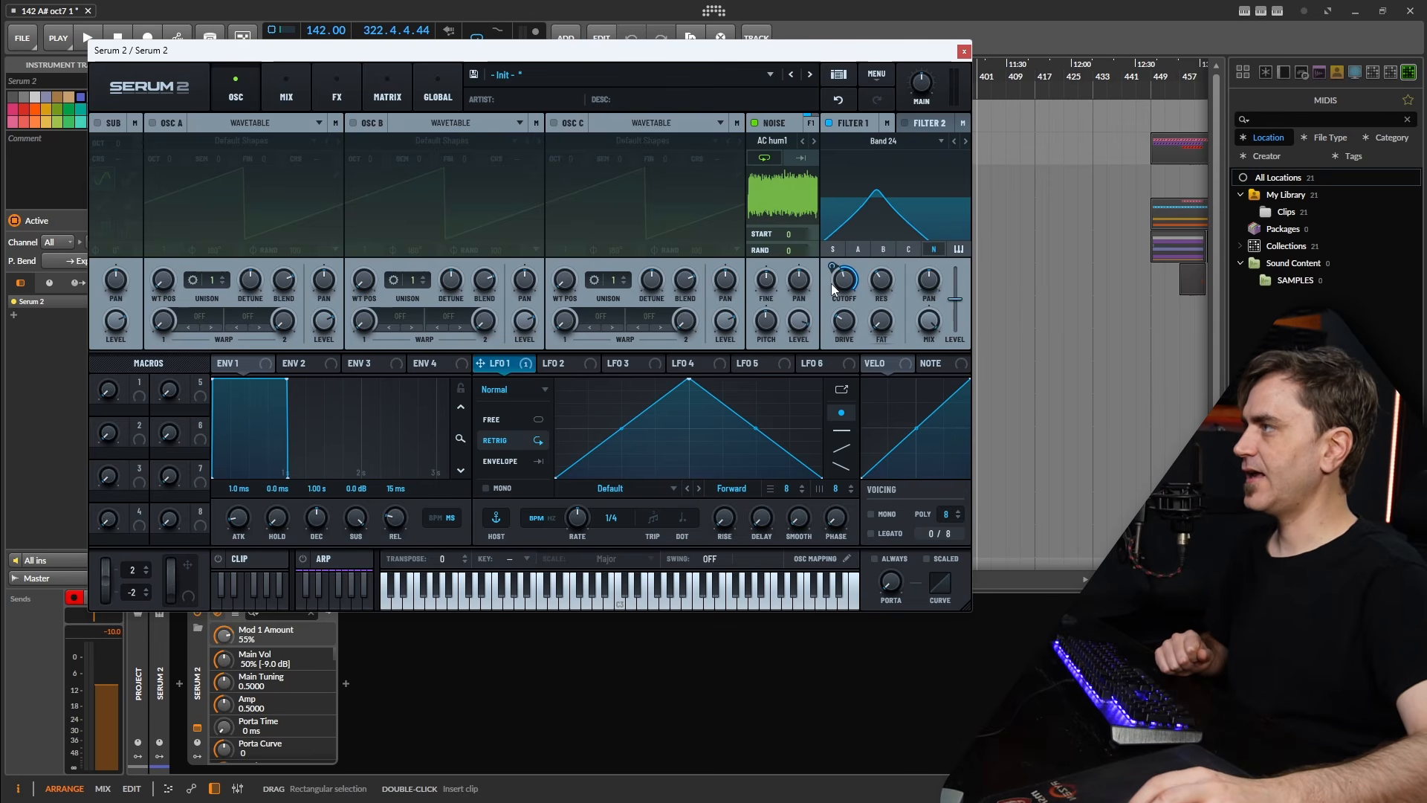
mouse_move(848, 289)
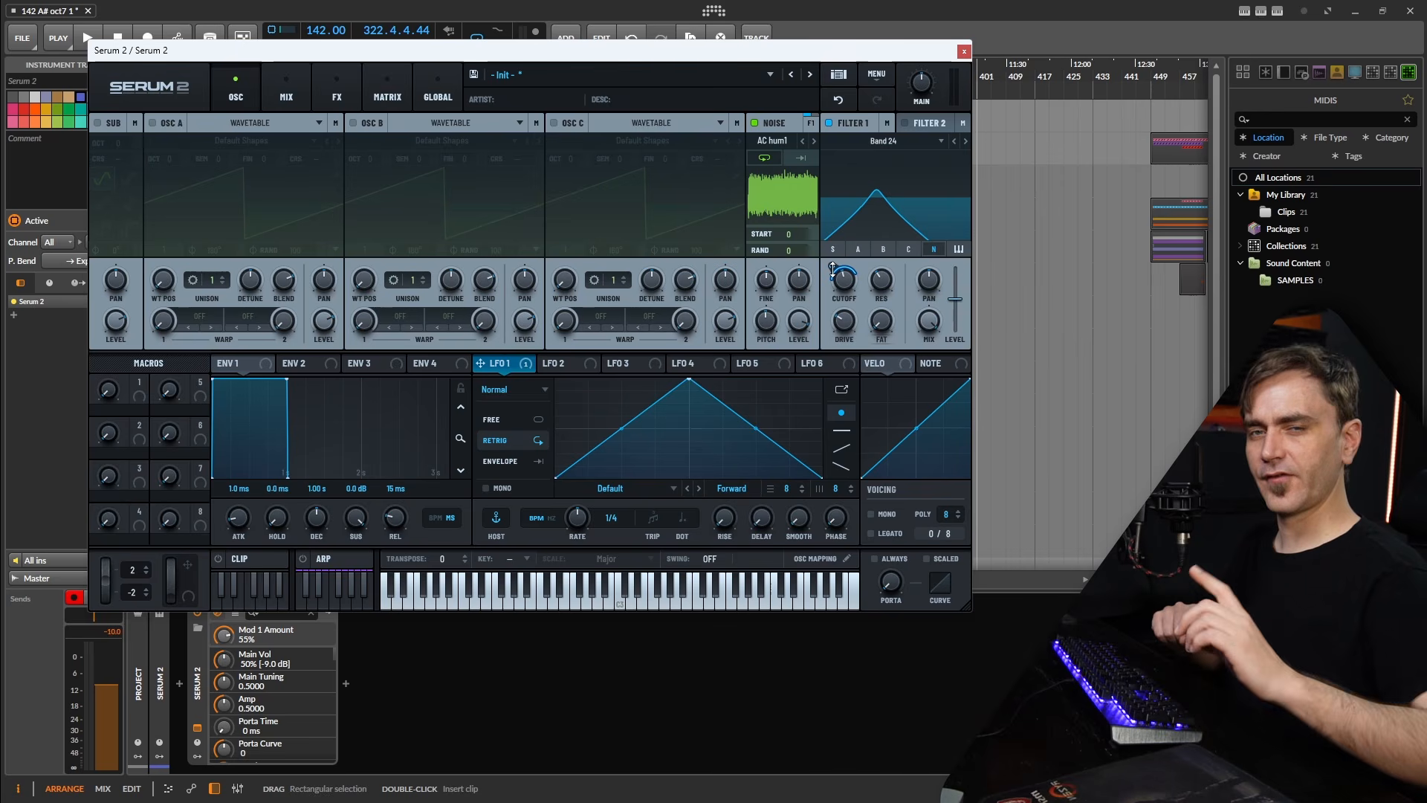
left_click_drag(833, 269, 833, 262)
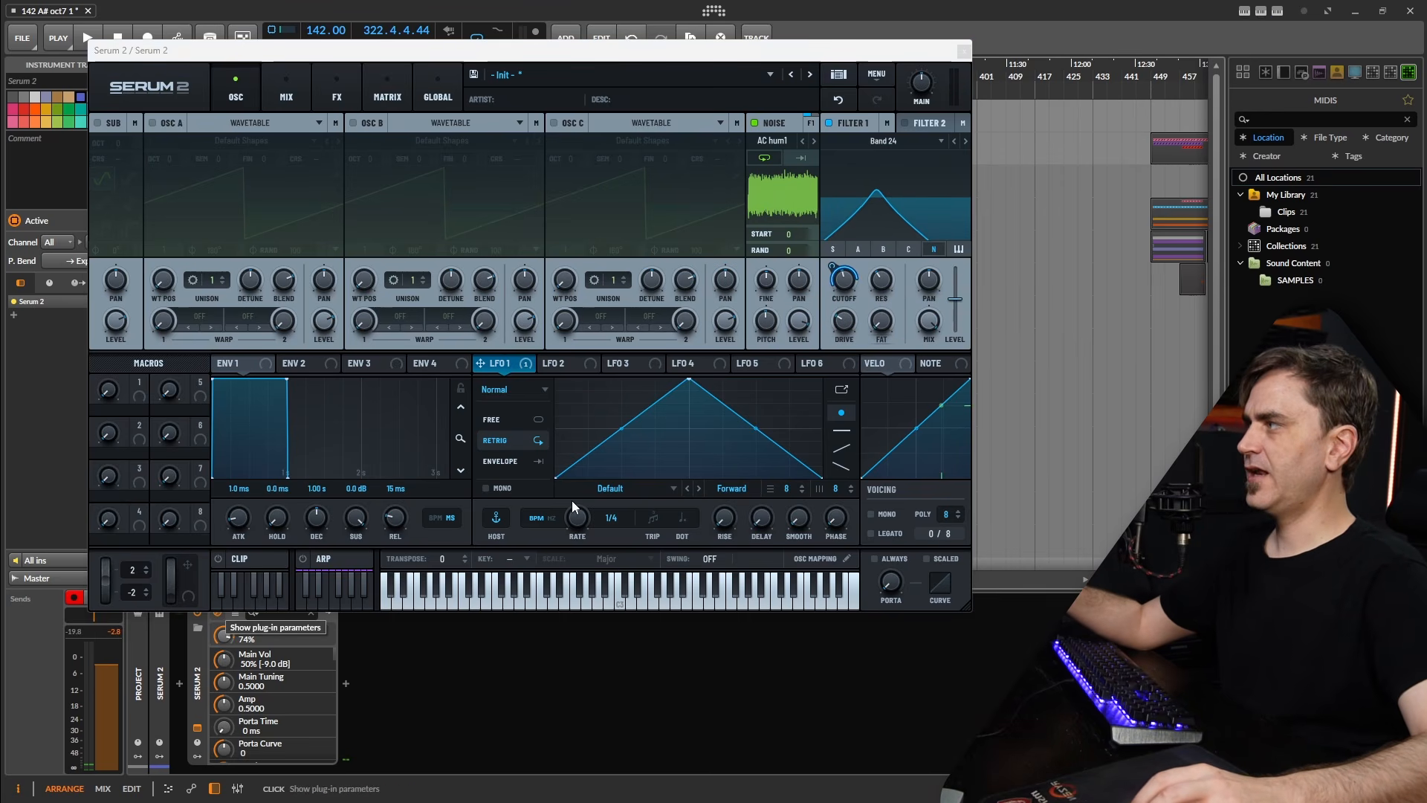
Switch LFO 1's rate from BPM to Hz, try different speeds and cutoff modulation depths, and set about 11.6 Hz
left_click(552, 518)
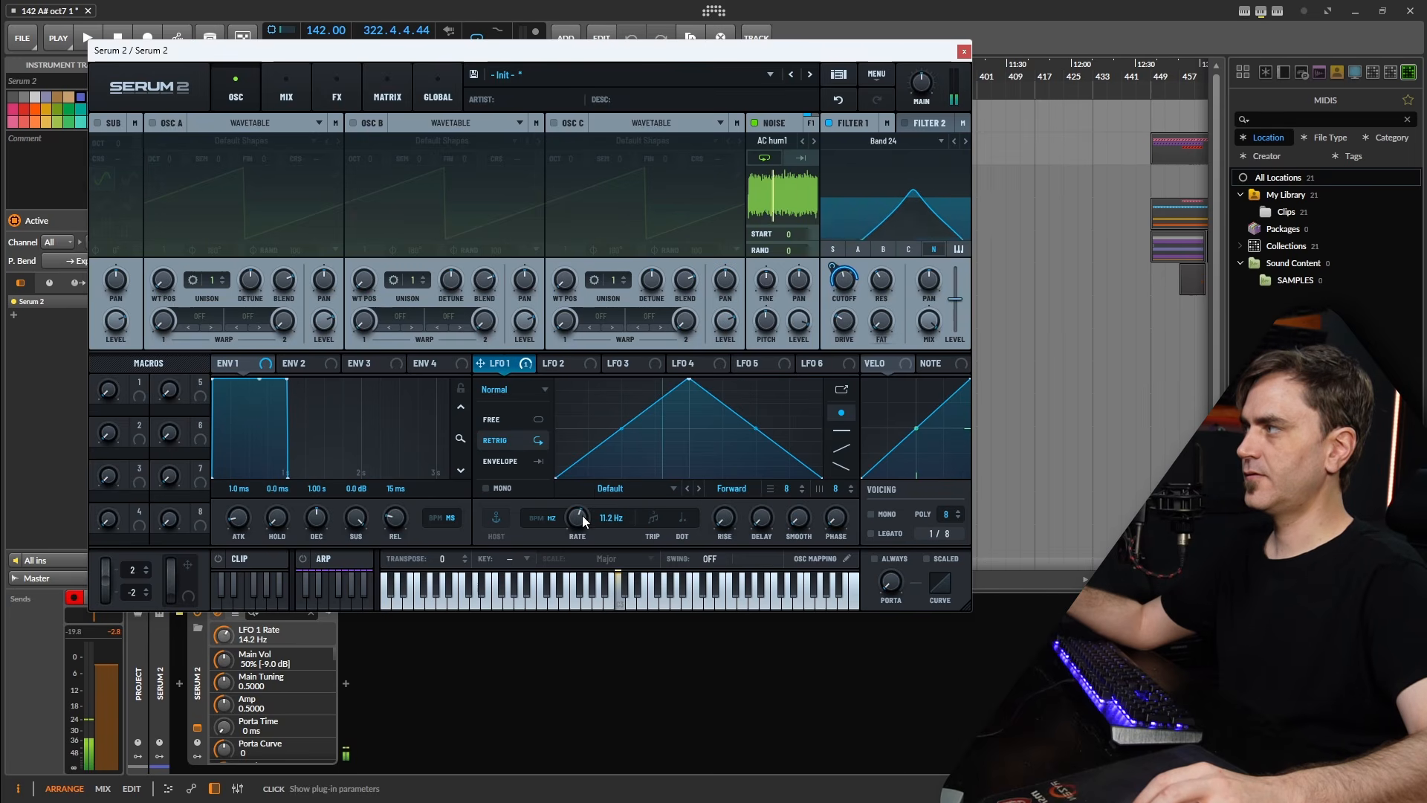
left_click_drag(583, 516, 572, 541)
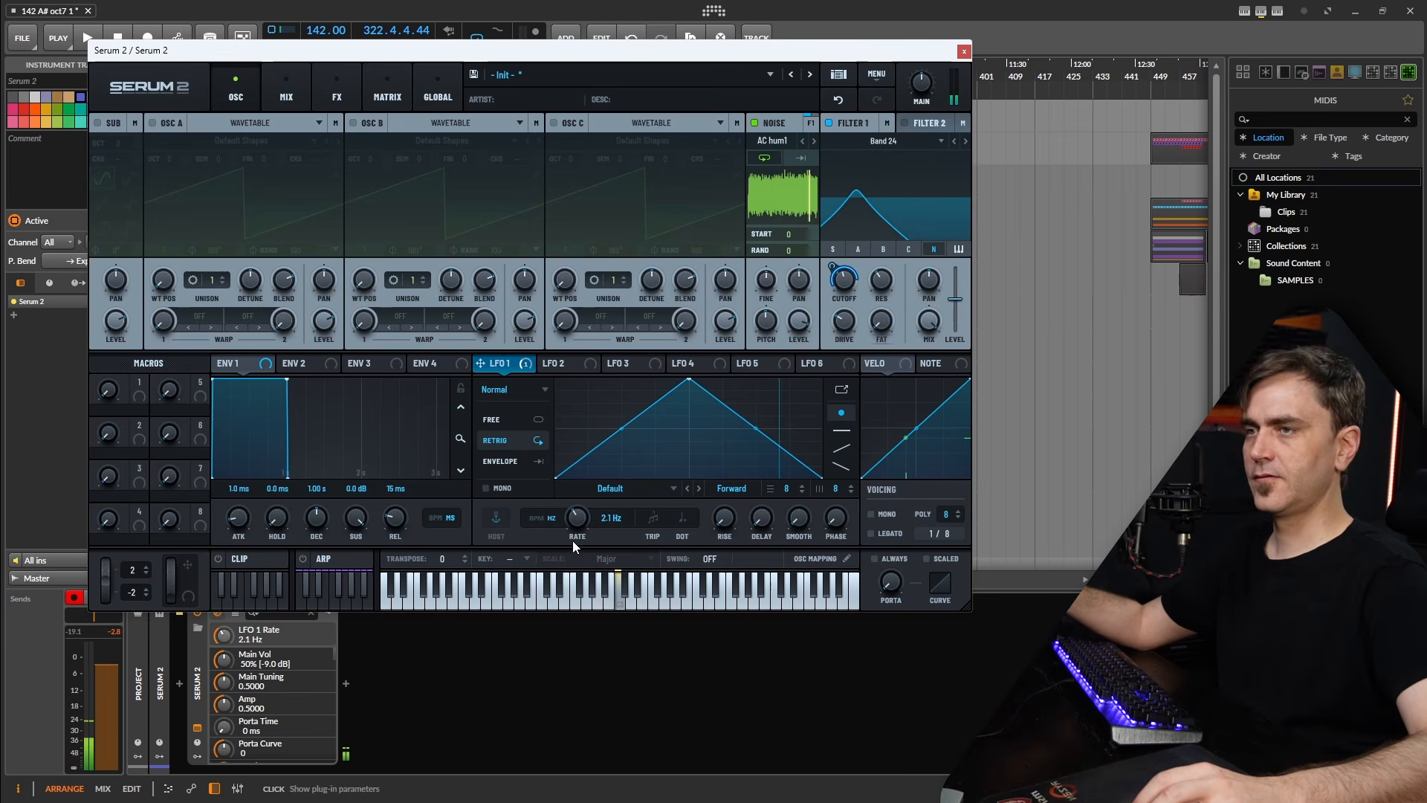
left_click_drag(834, 264, 830, 269)
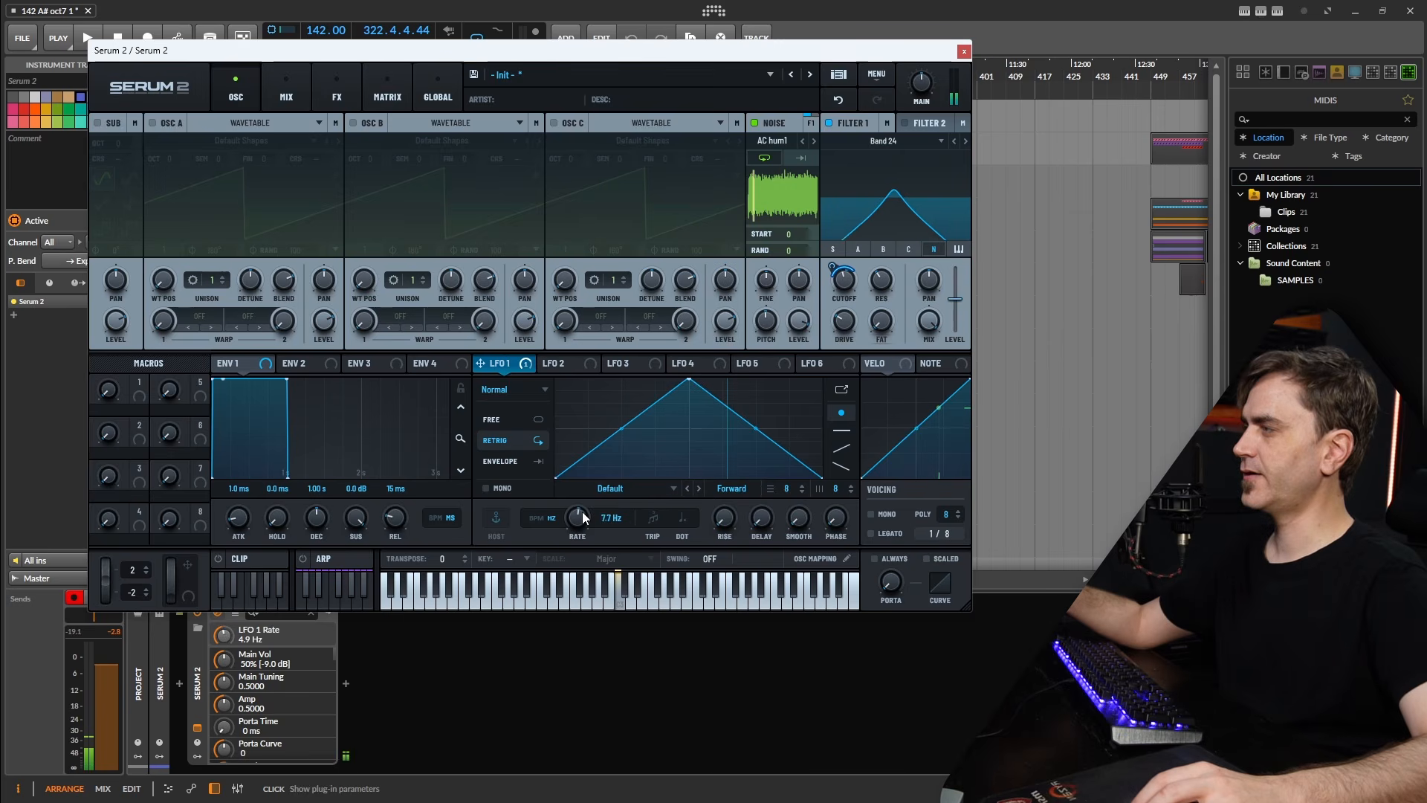
mouse_move(587, 511)
left_mouse_down()
mouse_move(583, 529)
mouse_move(585, 510)
left_mouse_up()
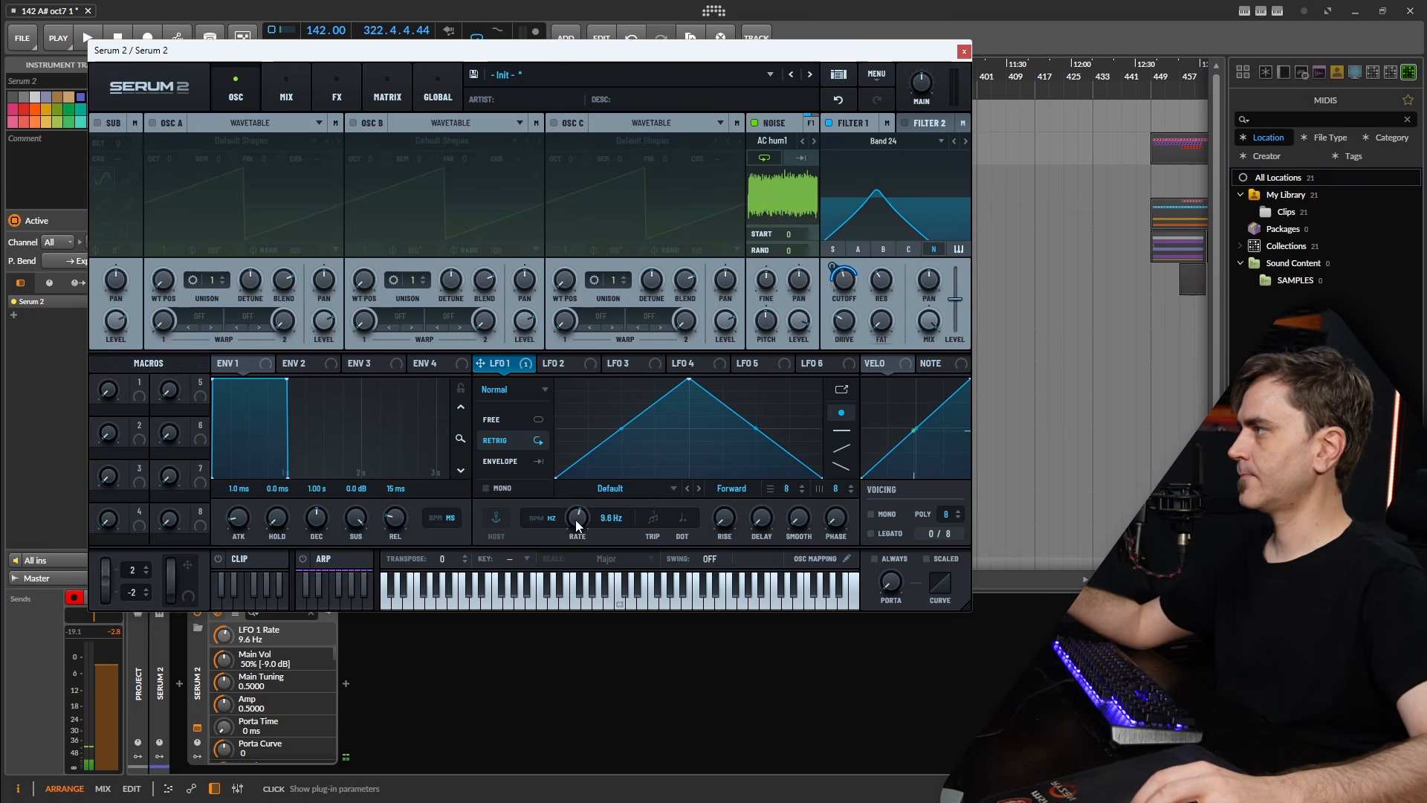
Set LFO 2 to Envelope mode and shape it as a straight one-bar ramp falling from maximum to zero
left_click(563, 363)
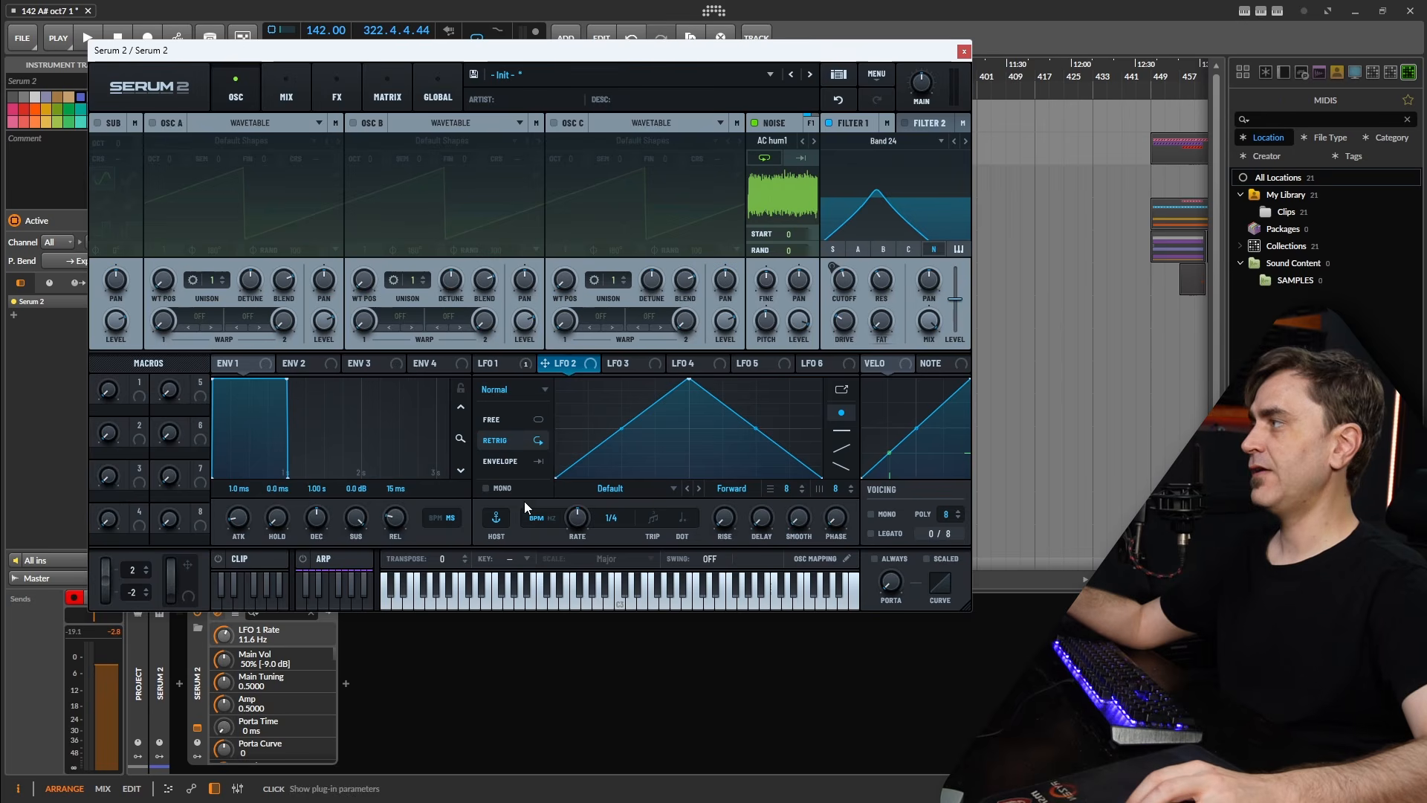
left_click(496, 462)
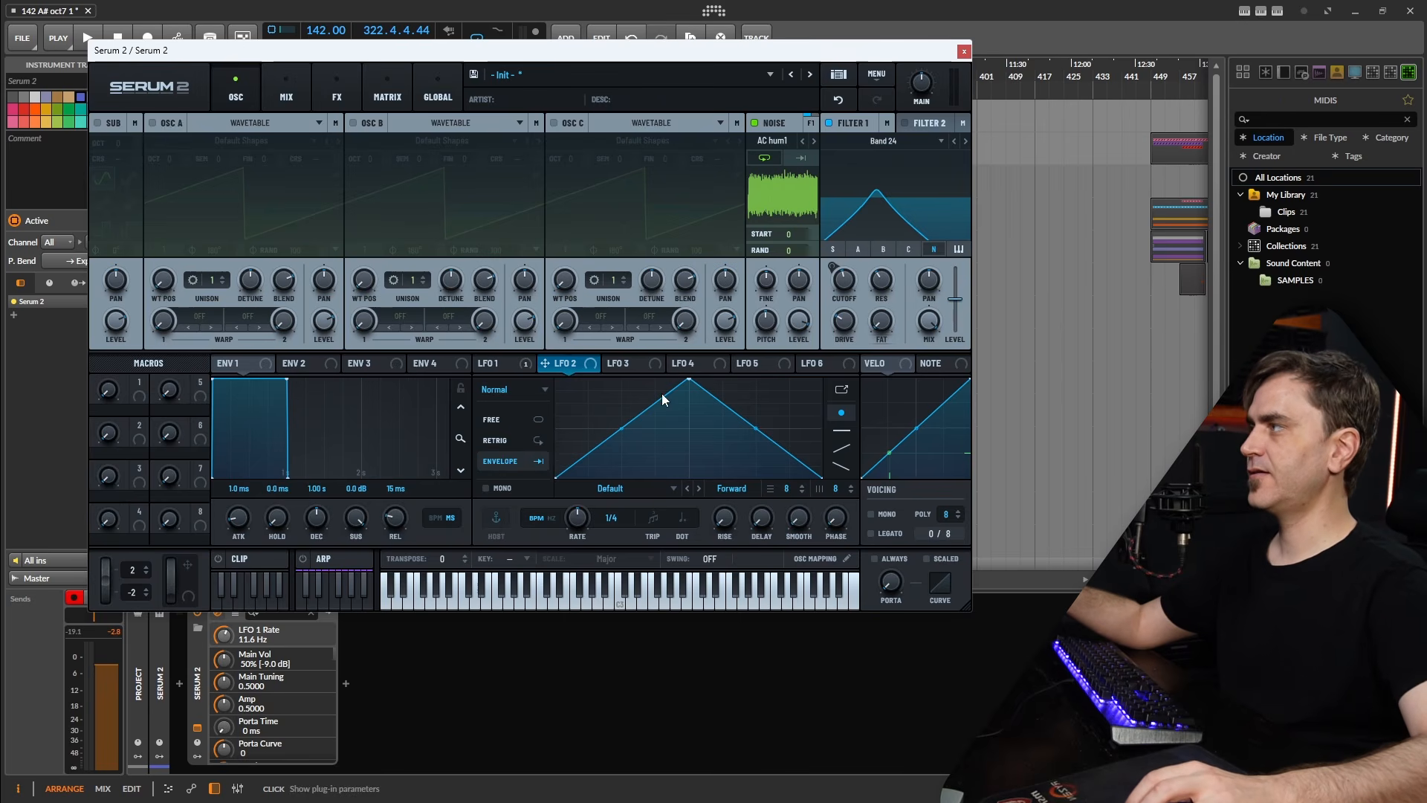
left_click_drag(555, 478, 553, 363)
left_click_drag(690, 379, 823, 478)
Modulate the Filter 1 cutoff with LFO 2 at 25% and lower the base cutoff to 114 Hz
left_click_drag(554, 364, 844, 281)
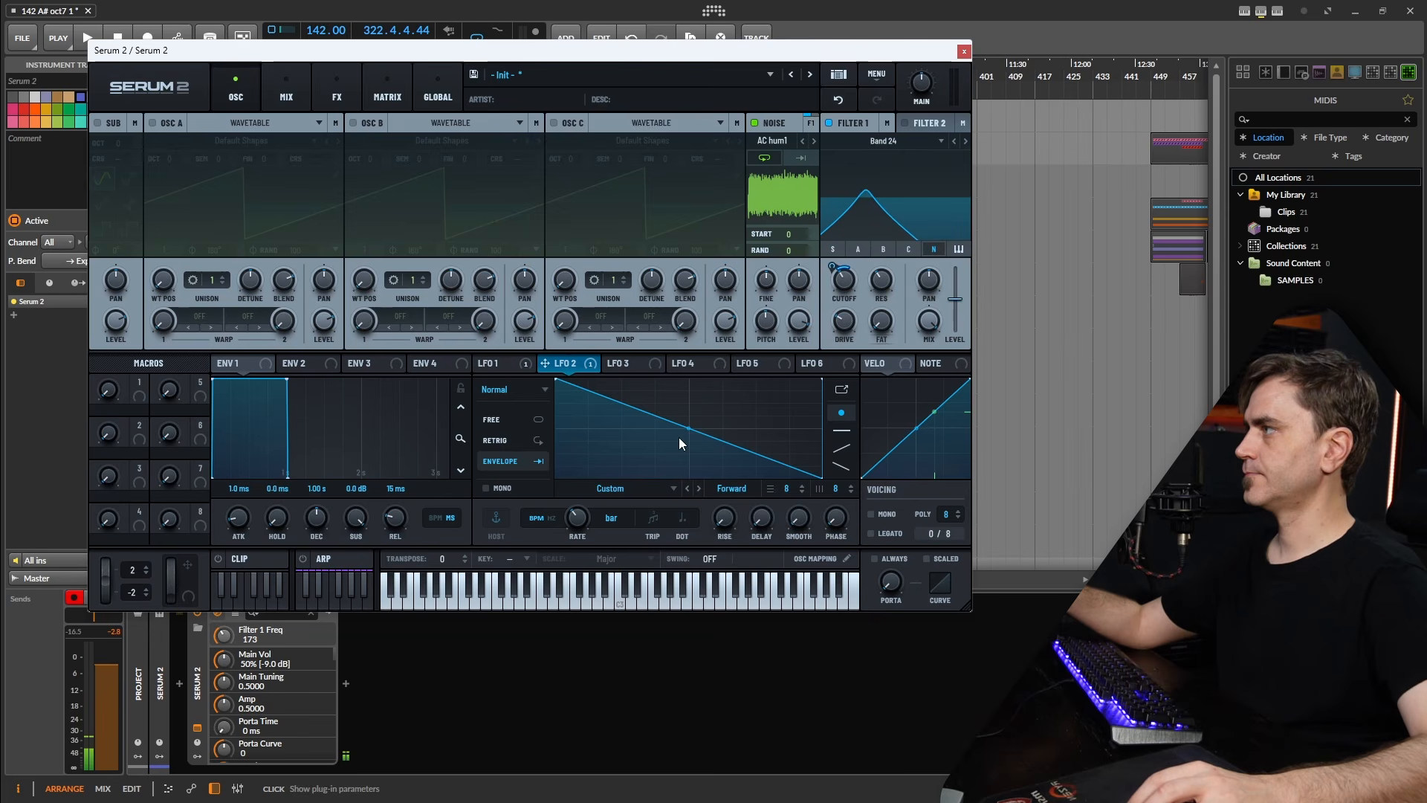
left_click(832, 270)
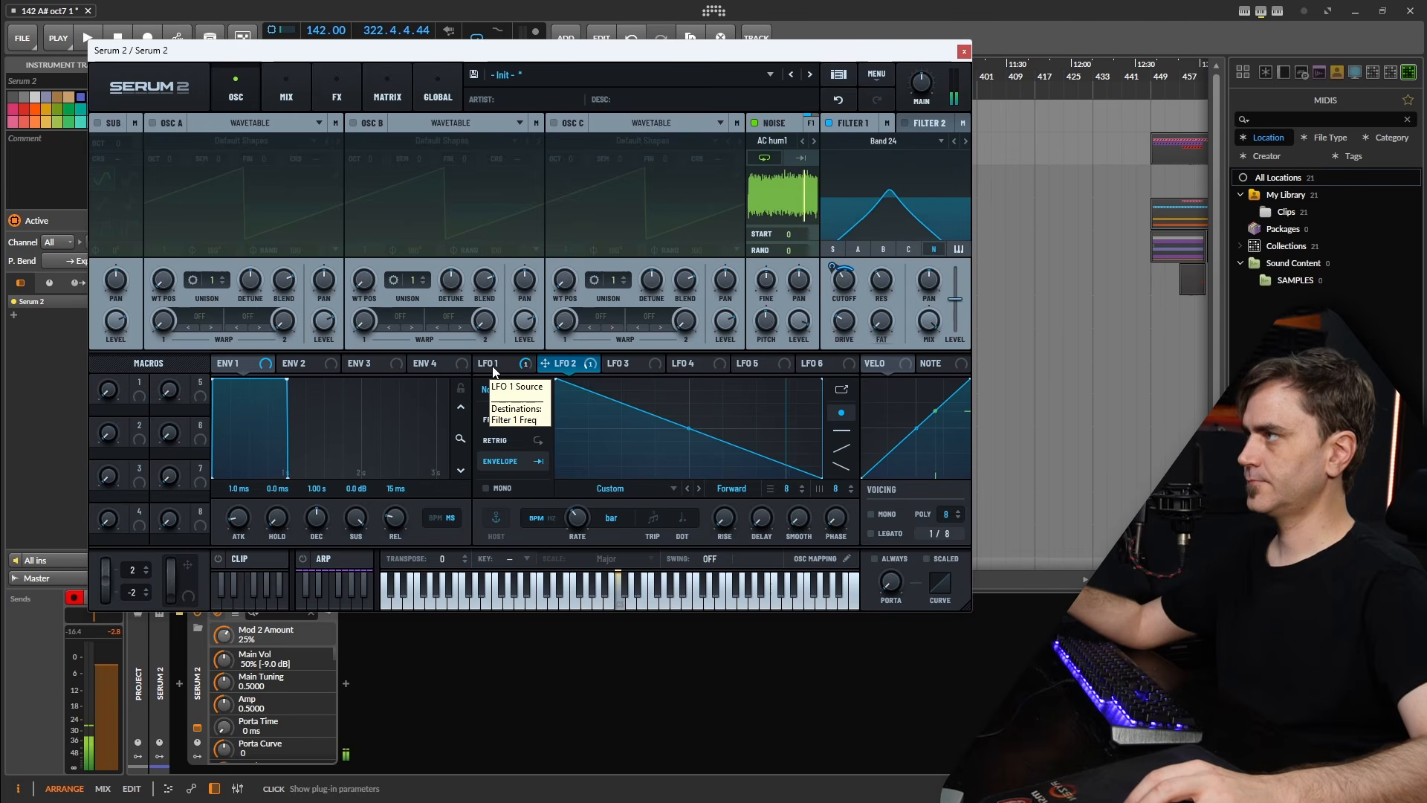
left_click_drag(847, 281, 846, 288)
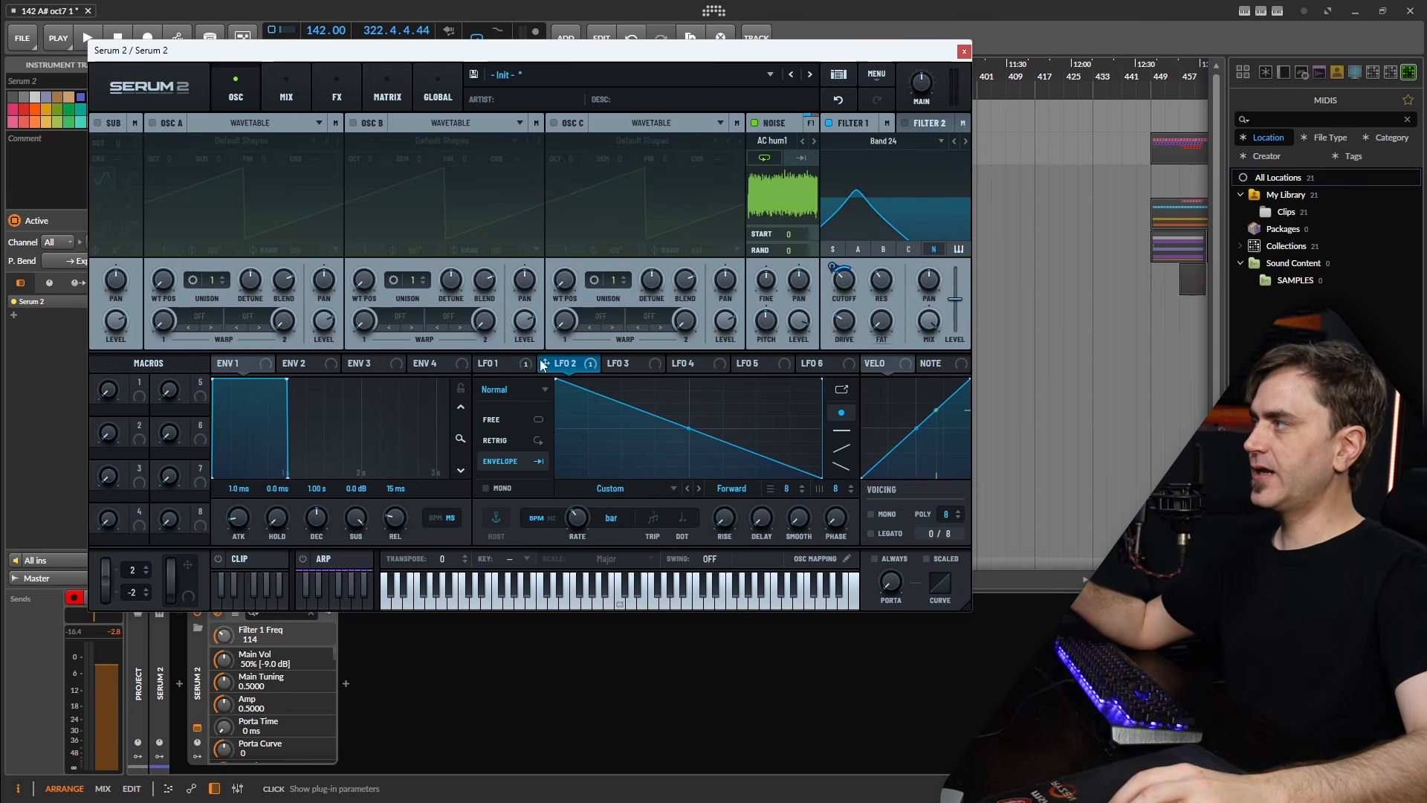
Modulate LFO 1's rate with LFO 2 at 42% and lower LFO 1's base rate to 2.0 Hz
left_click(488, 365)
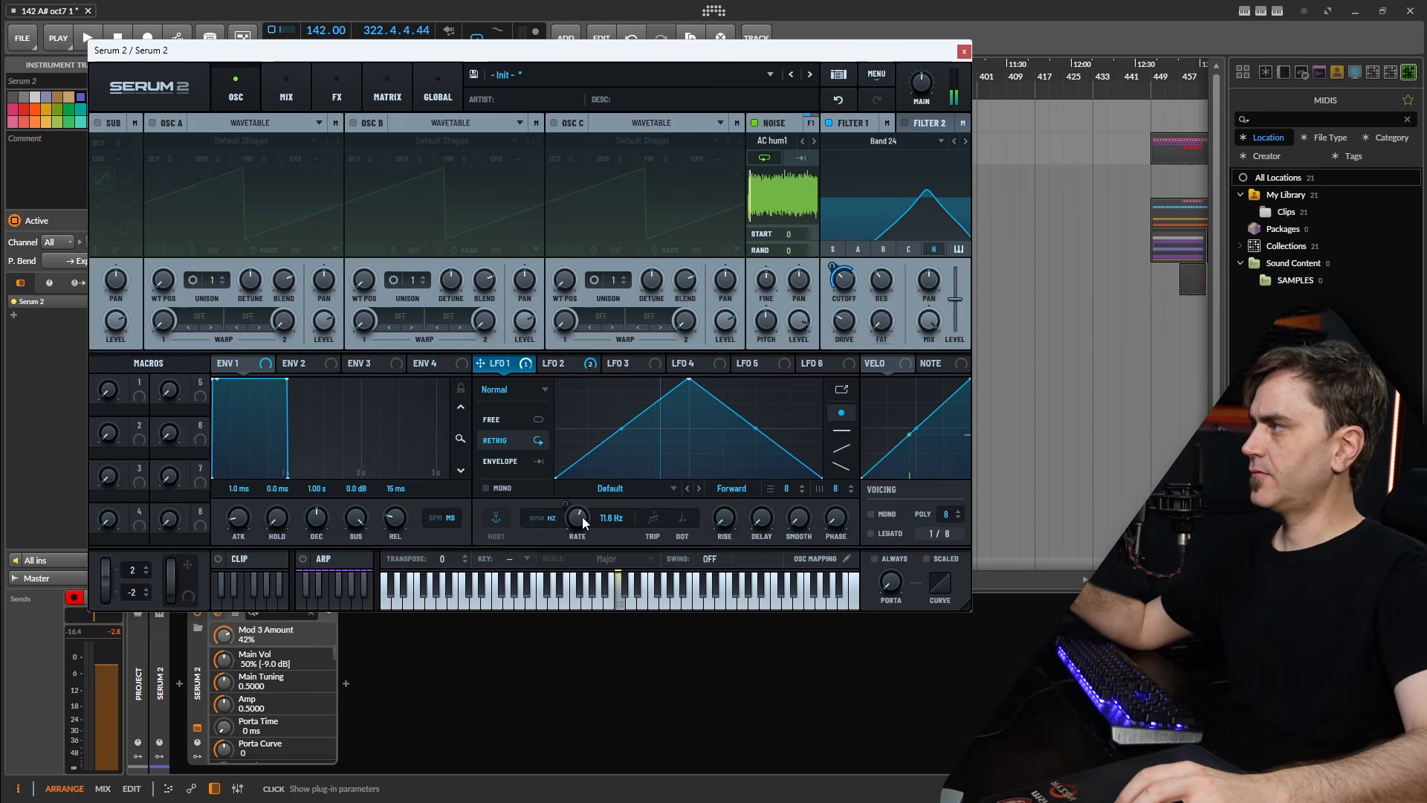
mouse_move(582, 516)
left_mouse_down()
mouse_move(574, 492)
mouse_move(574, 534)
left_mouse_up()
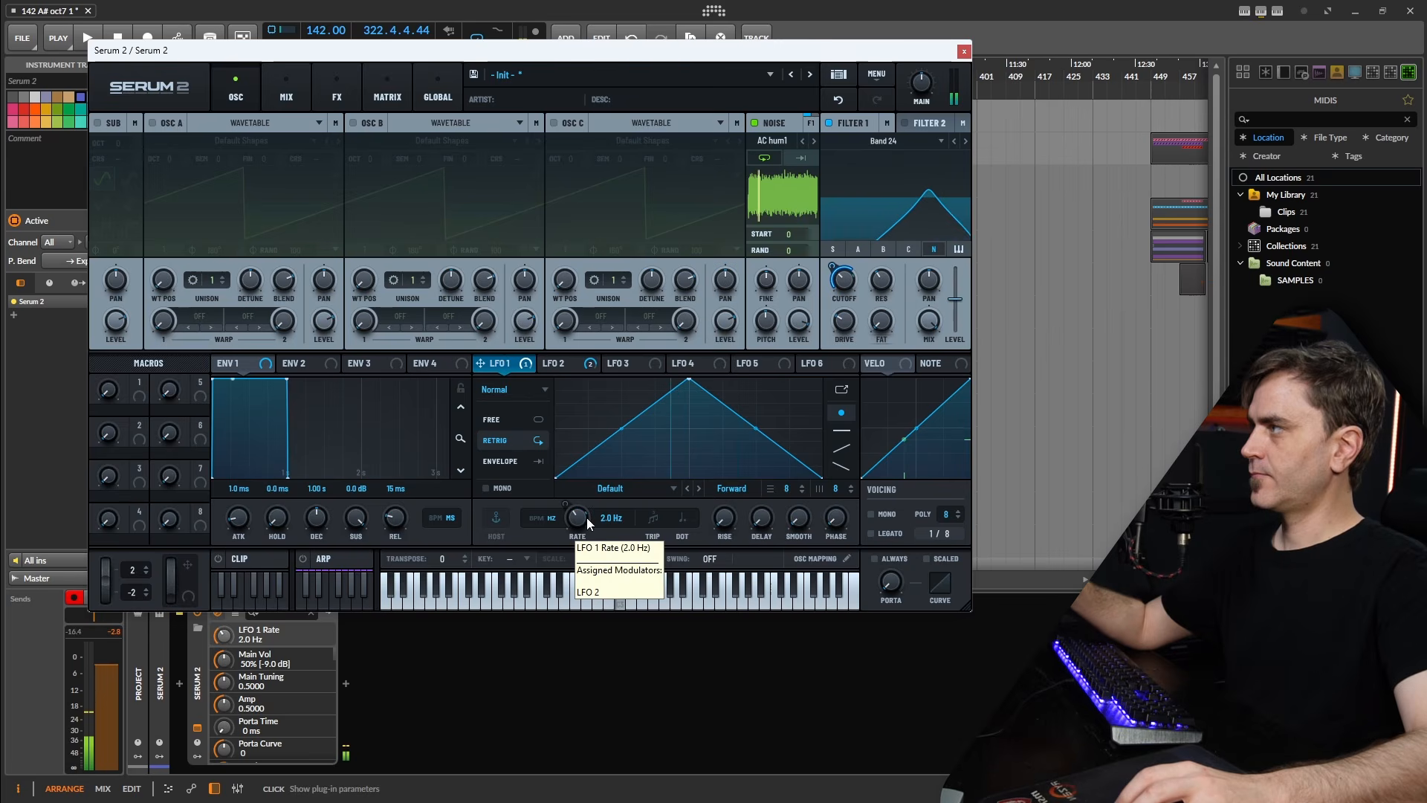
Bend LFO 2's falling ramp into a concave curve and set its rate to 2 bars
left_click(564, 364)
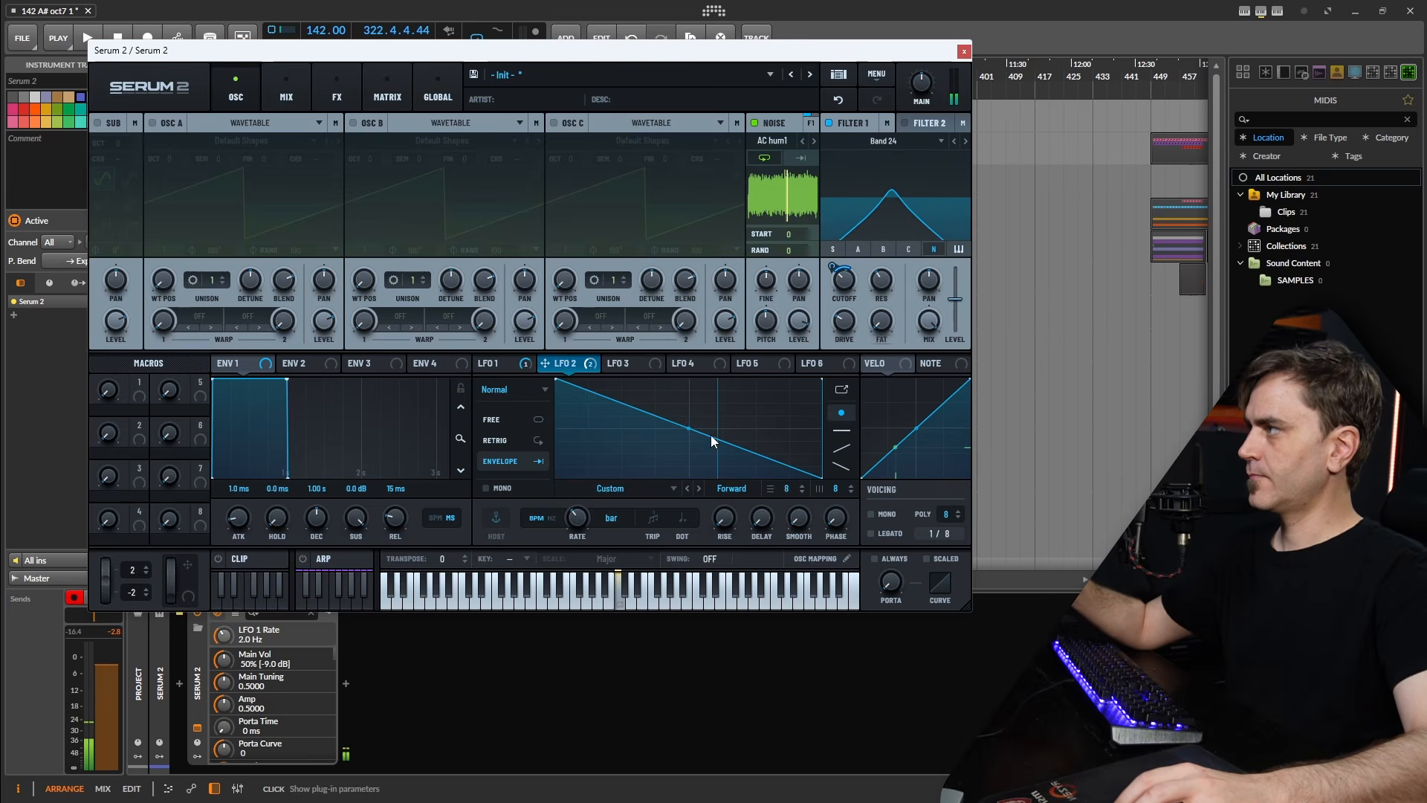
mouse_move(688, 428)
left_mouse_down()
mouse_move(679, 446)
mouse_move(691, 450)
left_mouse_up()
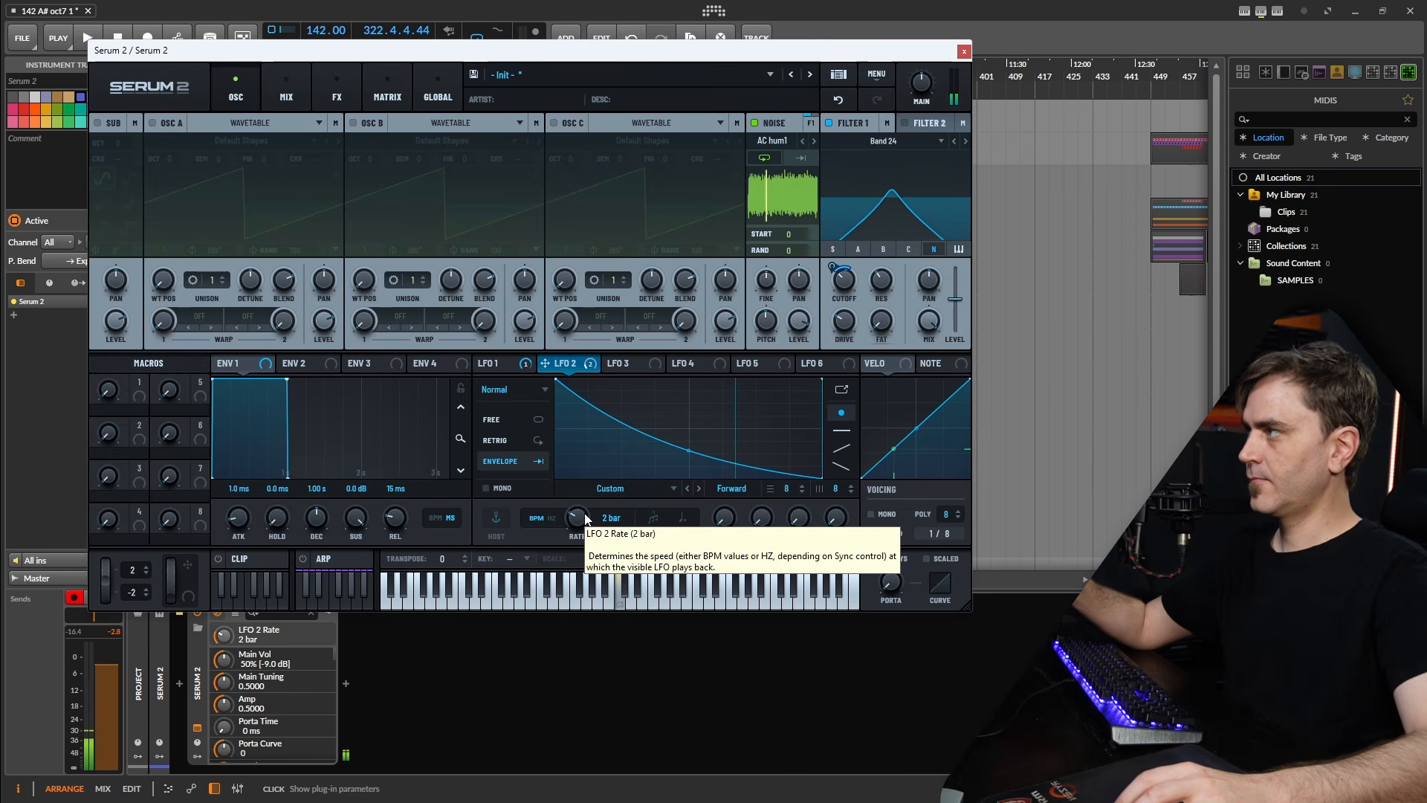
Reduce LFO 2's modulation amount on LFO 1's rate to 26% in the modulation matrix
left_click(387, 89)
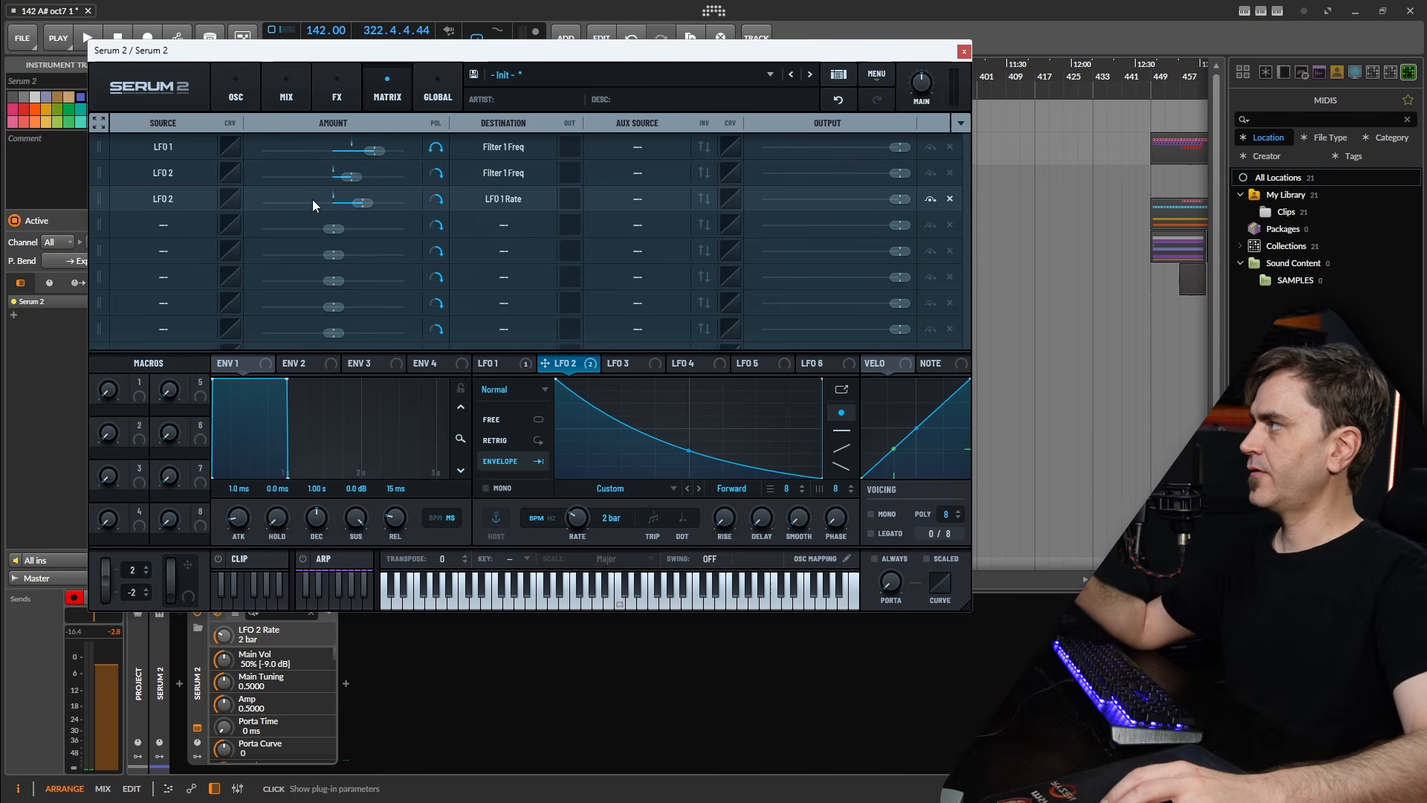
left_click_drag(371, 203, 356, 203)
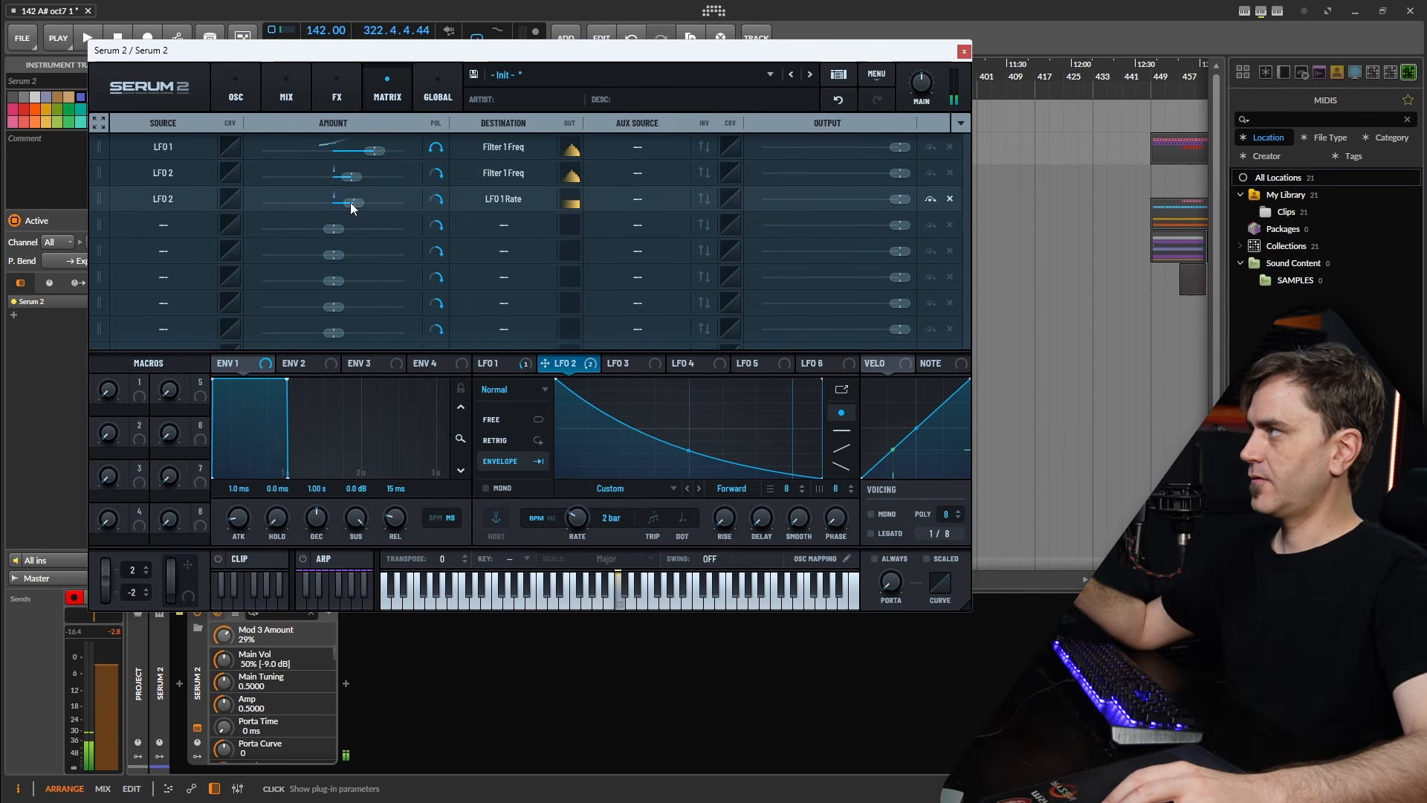
left_click_drag(350, 202, 348, 203)
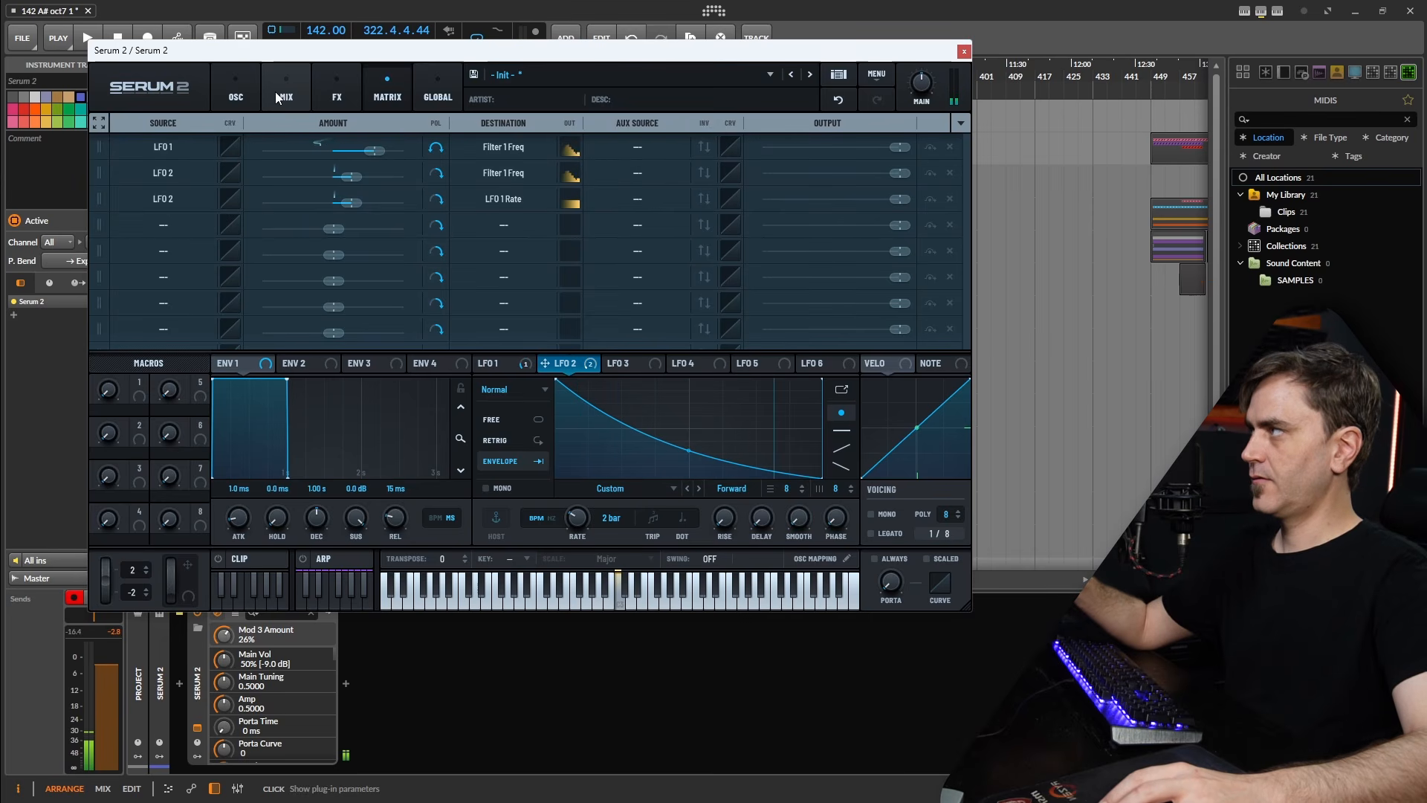
left_click(242, 92)
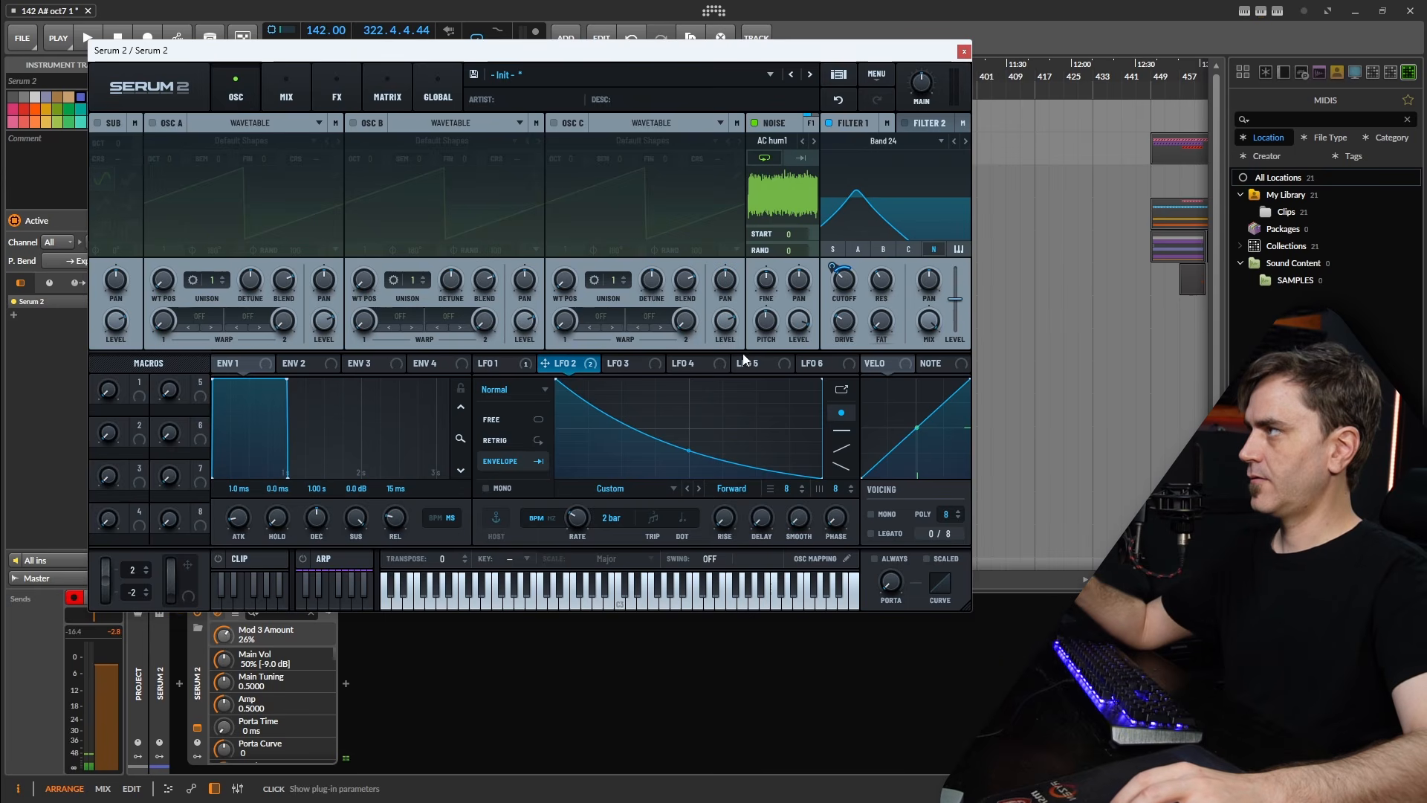
left_click(498, 363)
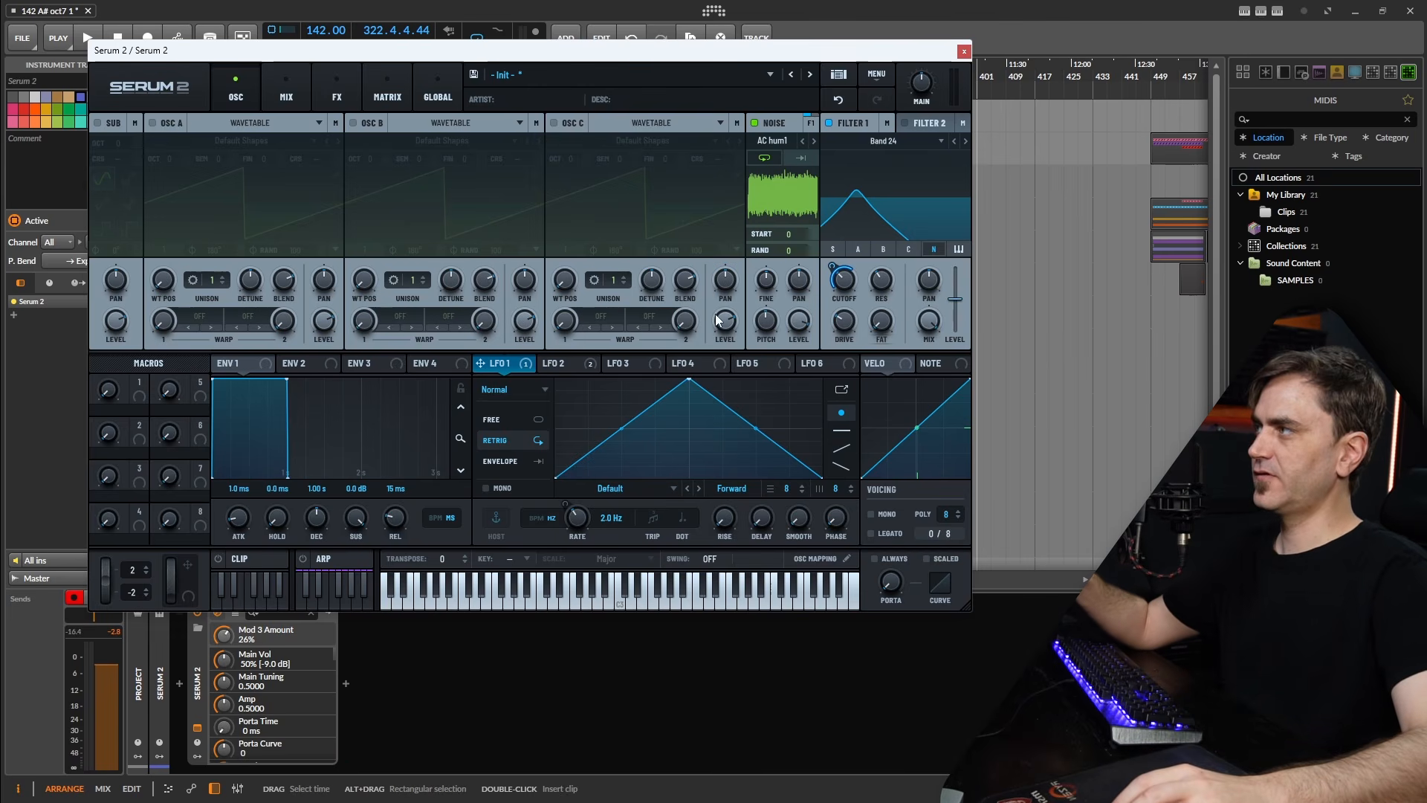
left_click(559, 364)
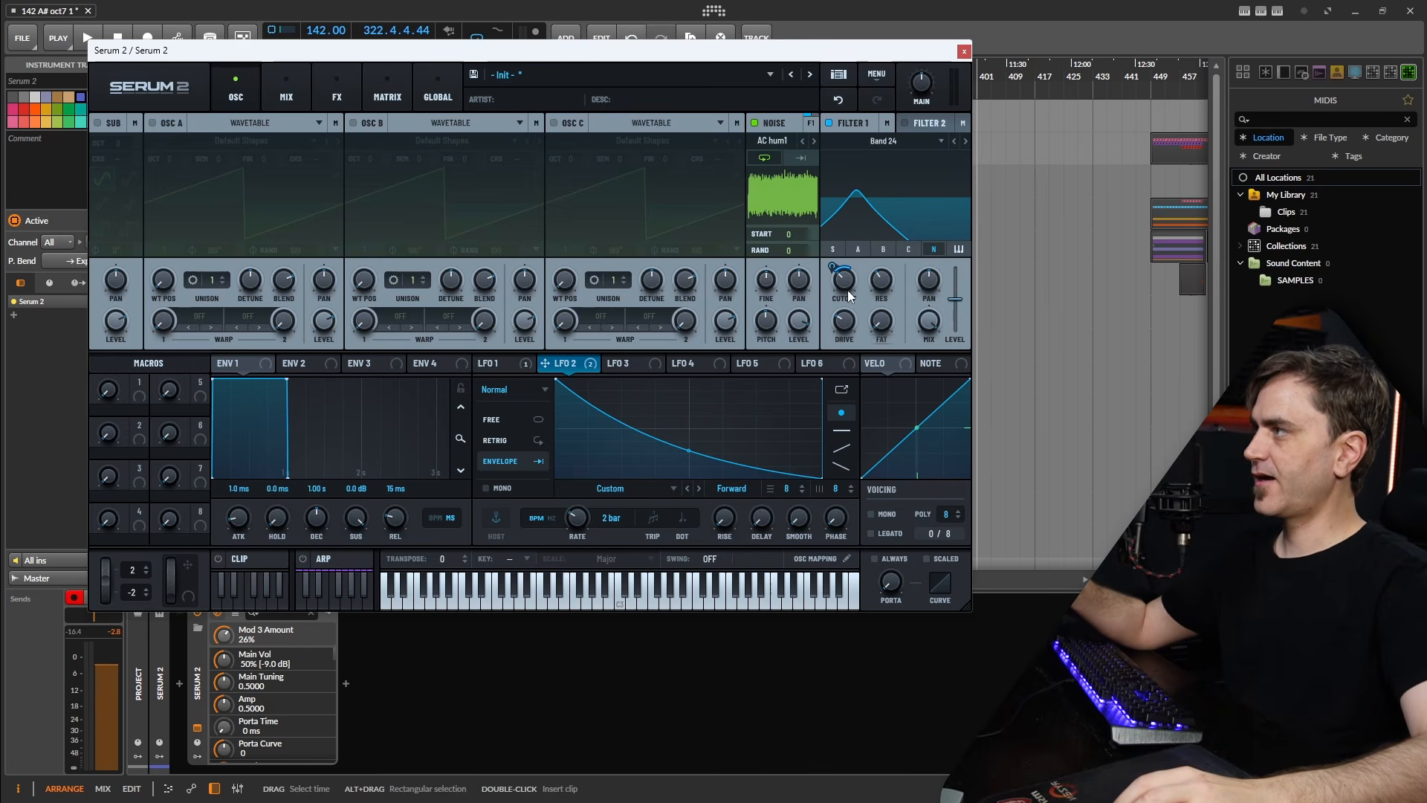
Add a Filter effect to the main effects chain and set its type to High 18
left_click(337, 88)
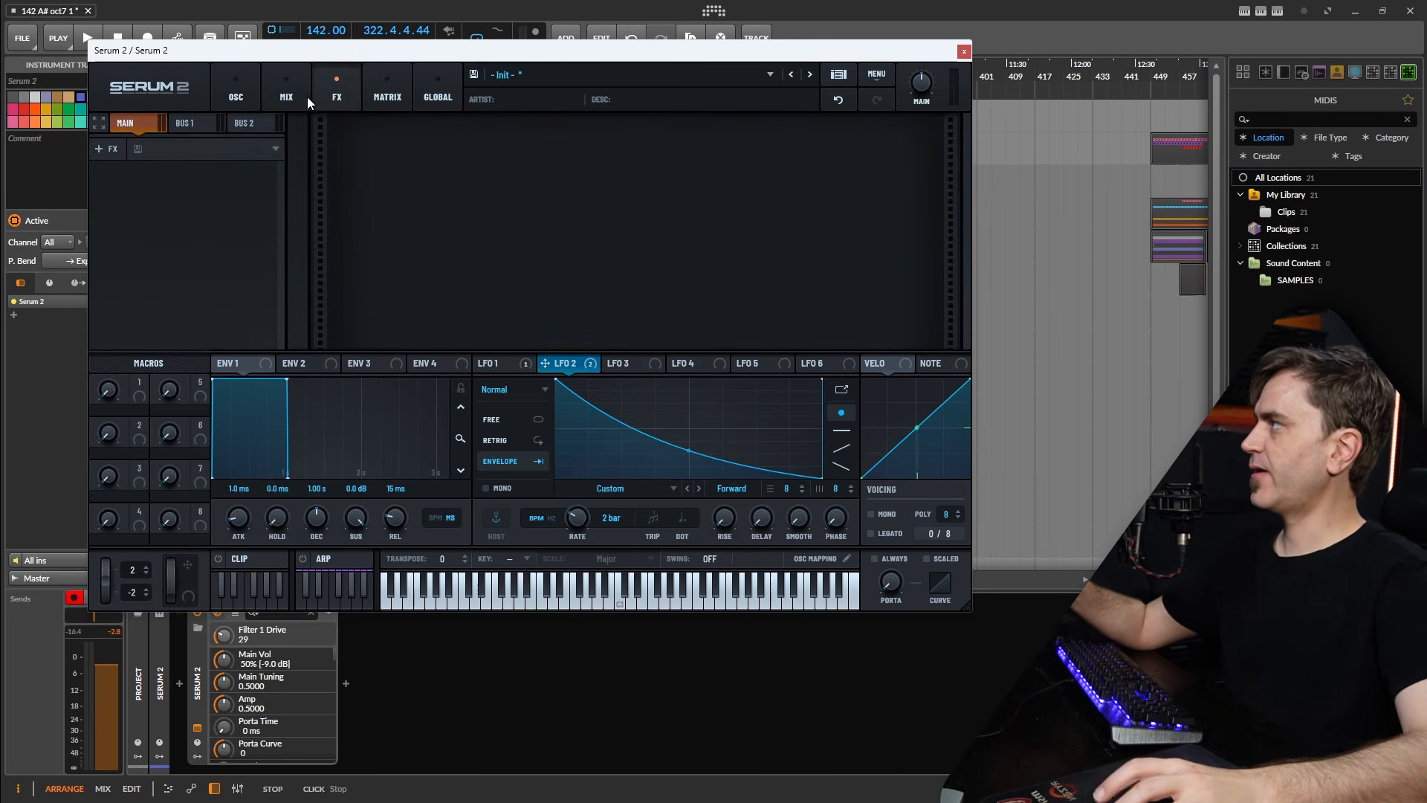
left_click(99, 149)
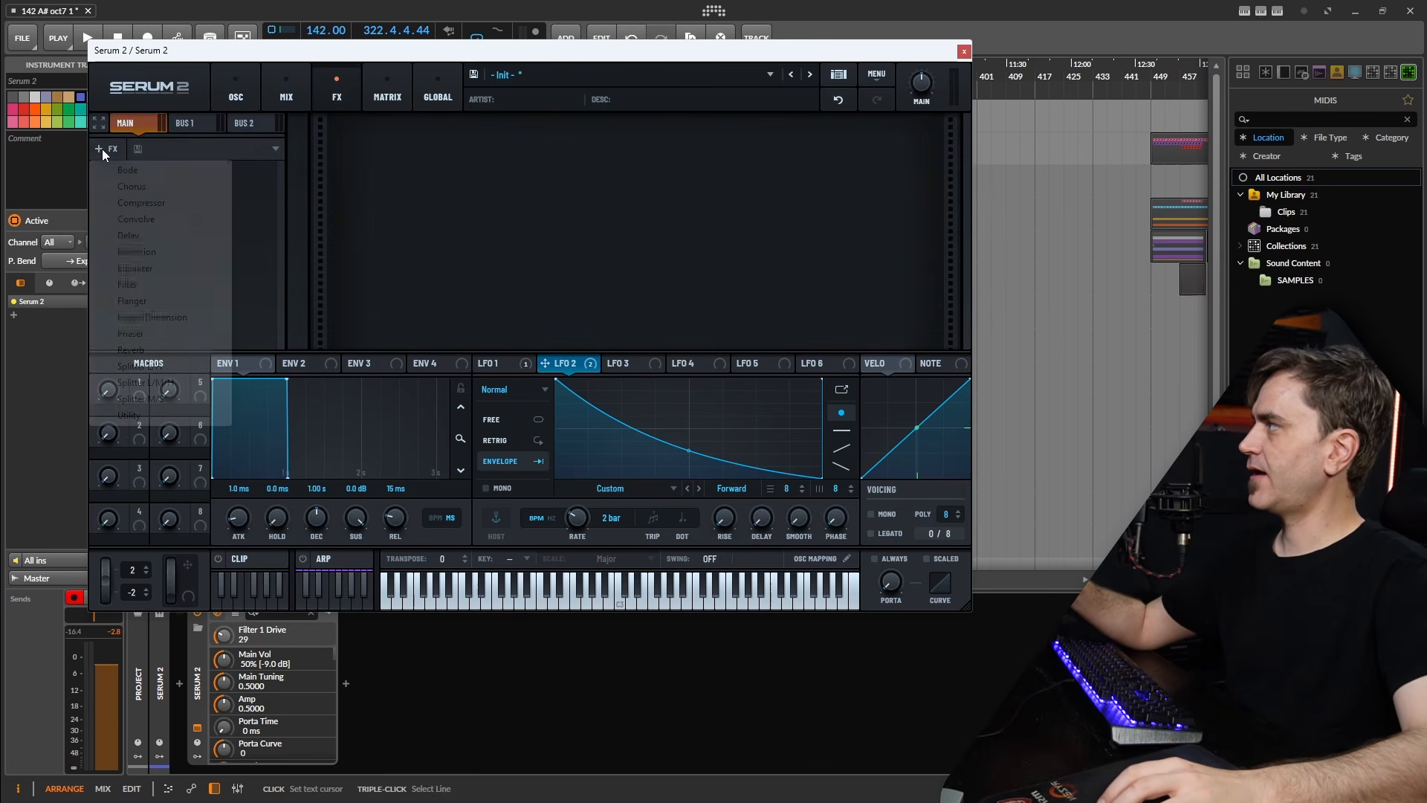
left_click(133, 284)
left_click(473, 151)
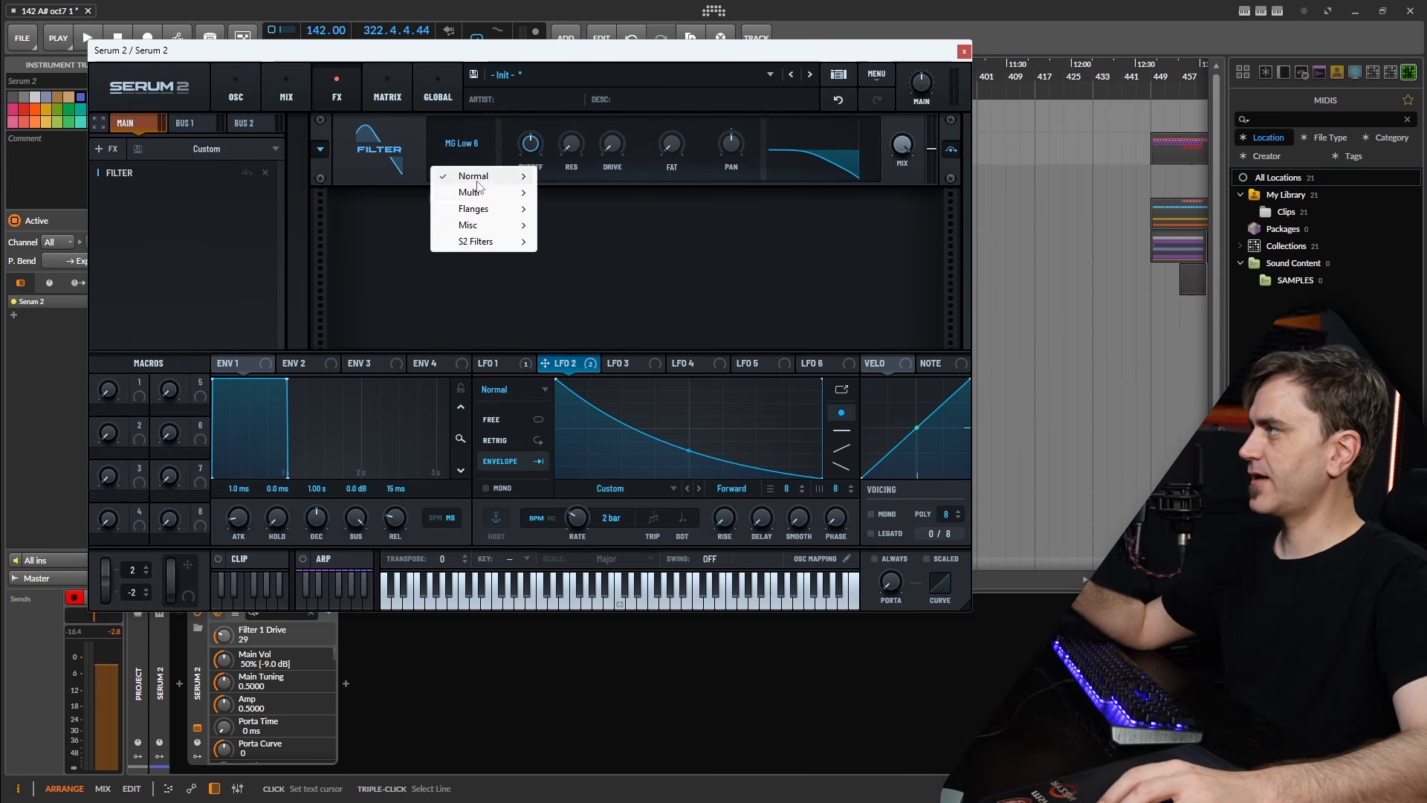
mouse_move(476, 177)
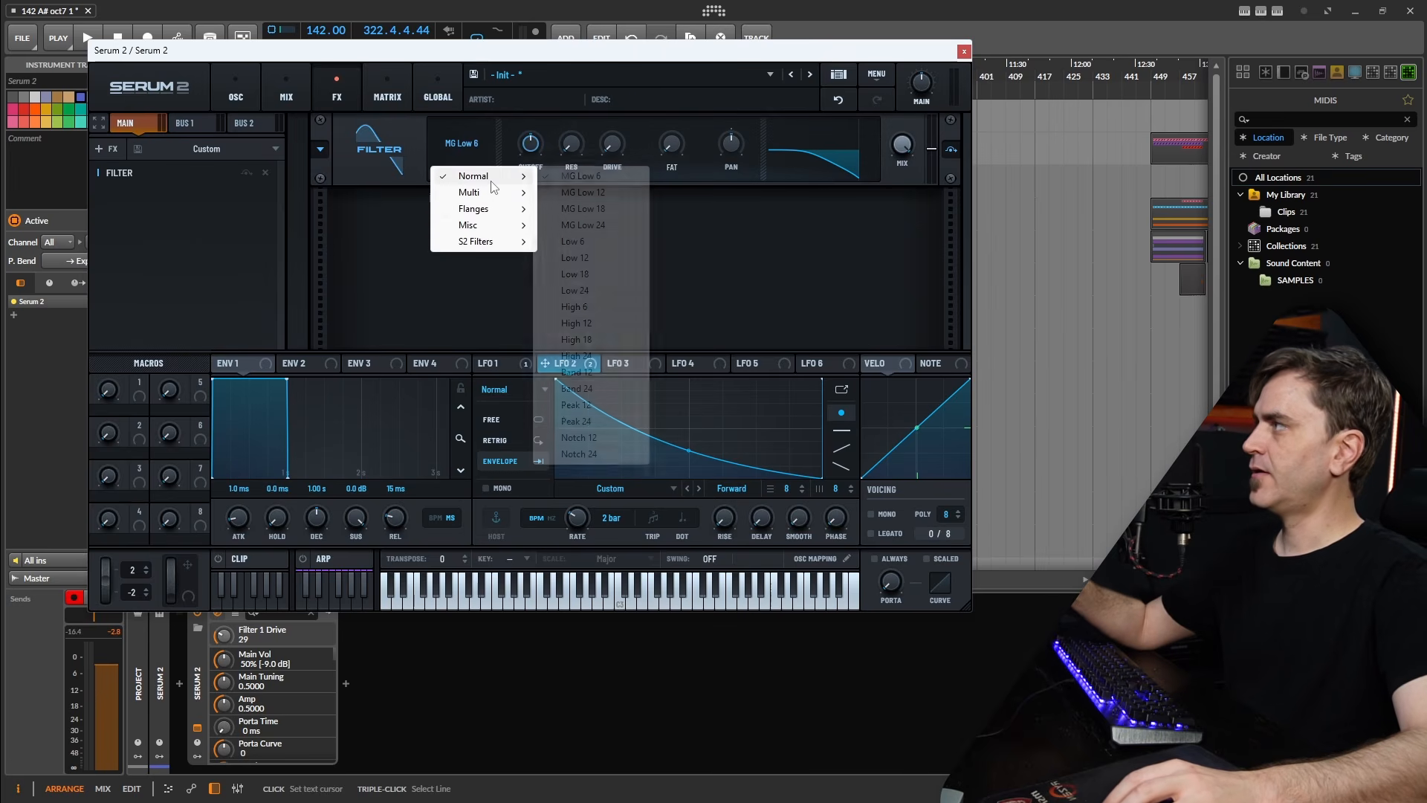
left_click(577, 340)
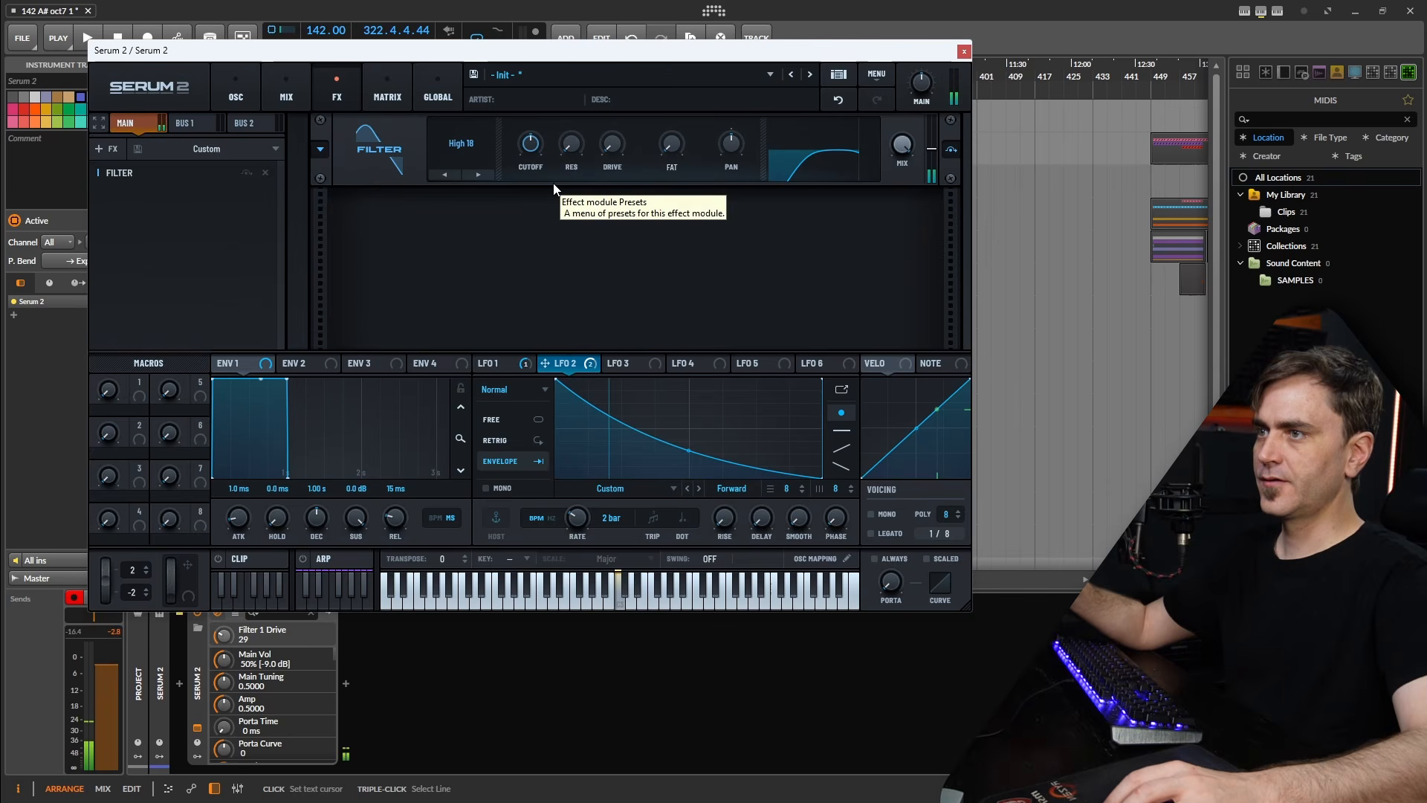
mouse_move(530, 153)
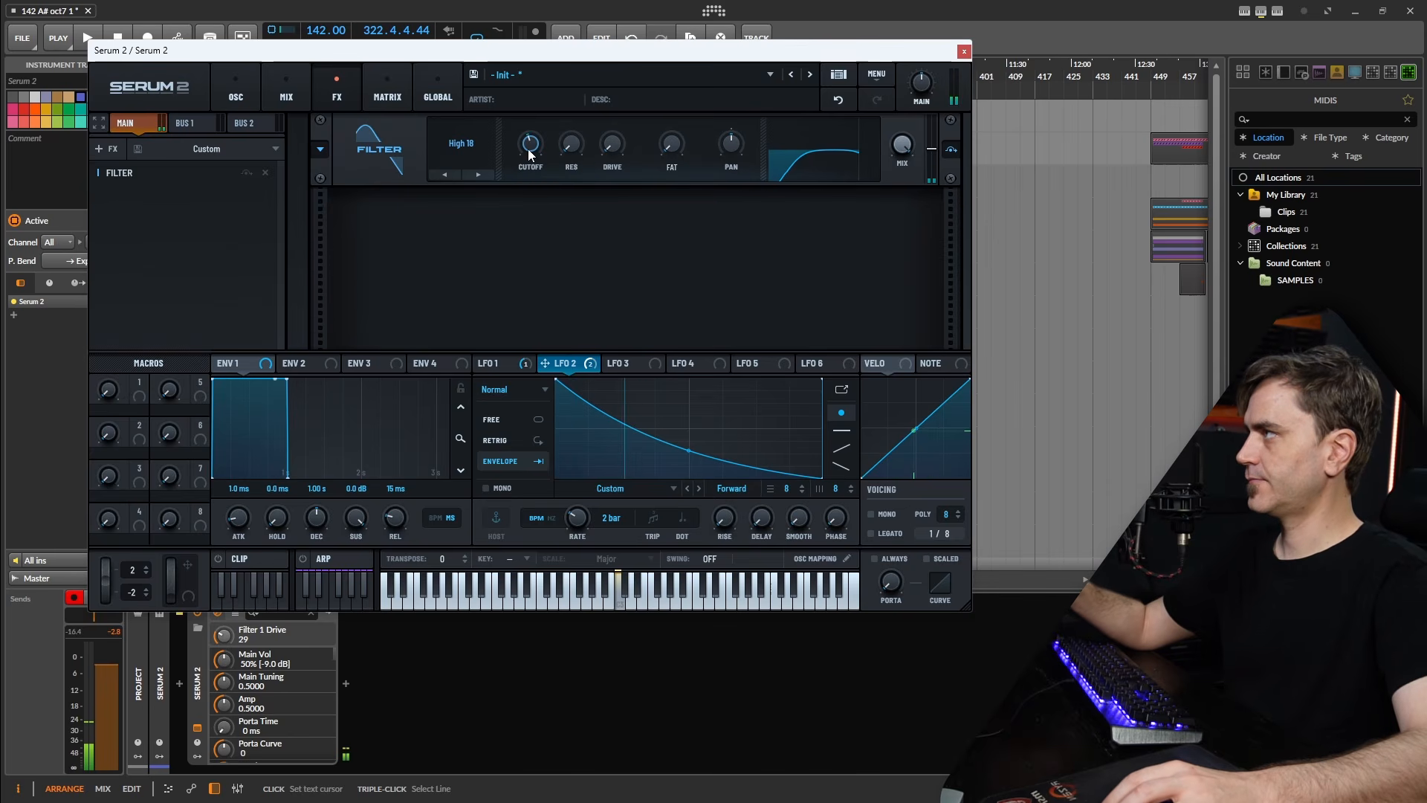
Raise the resonance of Filter 1 to 86%
left_click(234, 88)
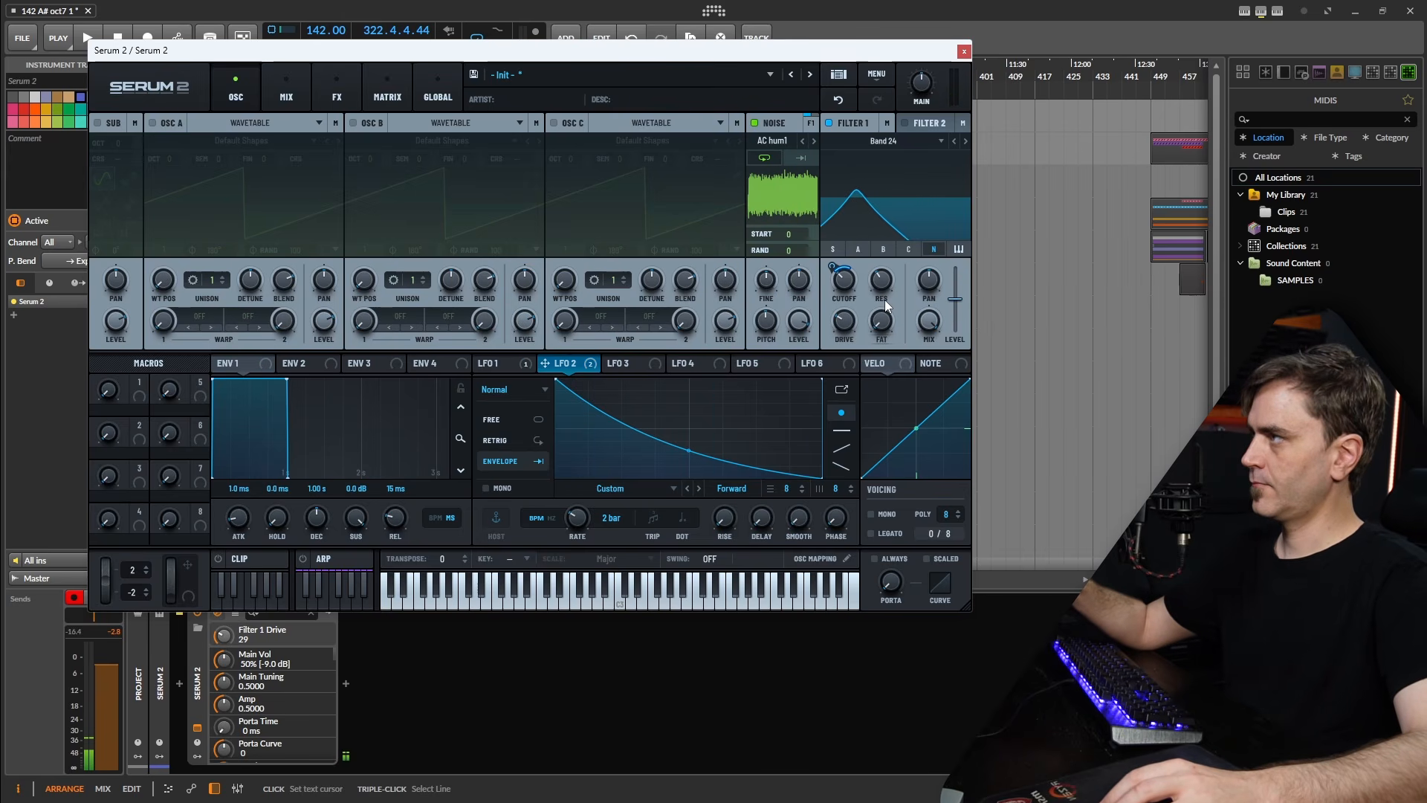
left_click_drag(885, 300, 889, 279)
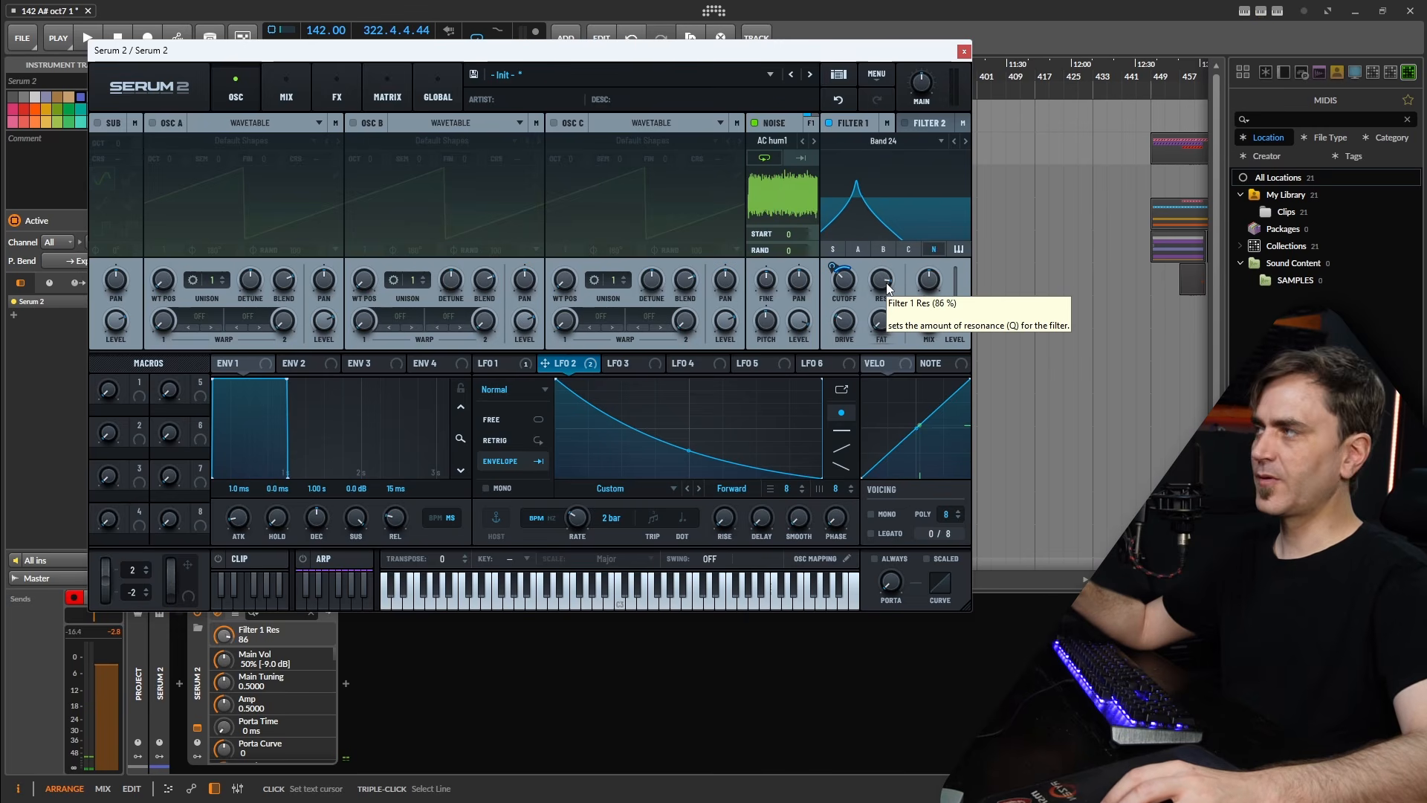
Lower Filter 1's resonance to 67% and reshape LFO 1 from a falling ramp into a symmetrical triangle
left_click(498, 364)
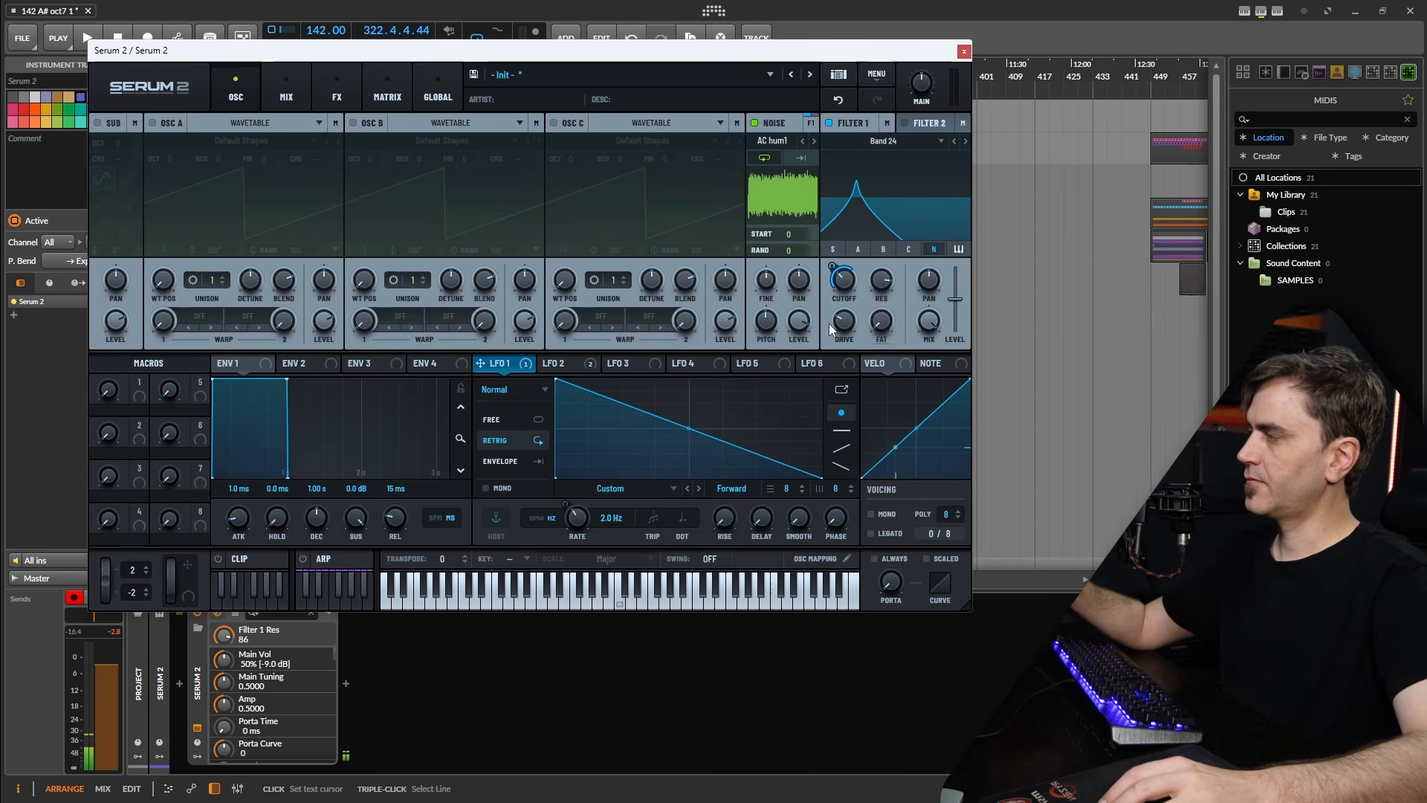
left_click_drag(883, 284, 878, 311)
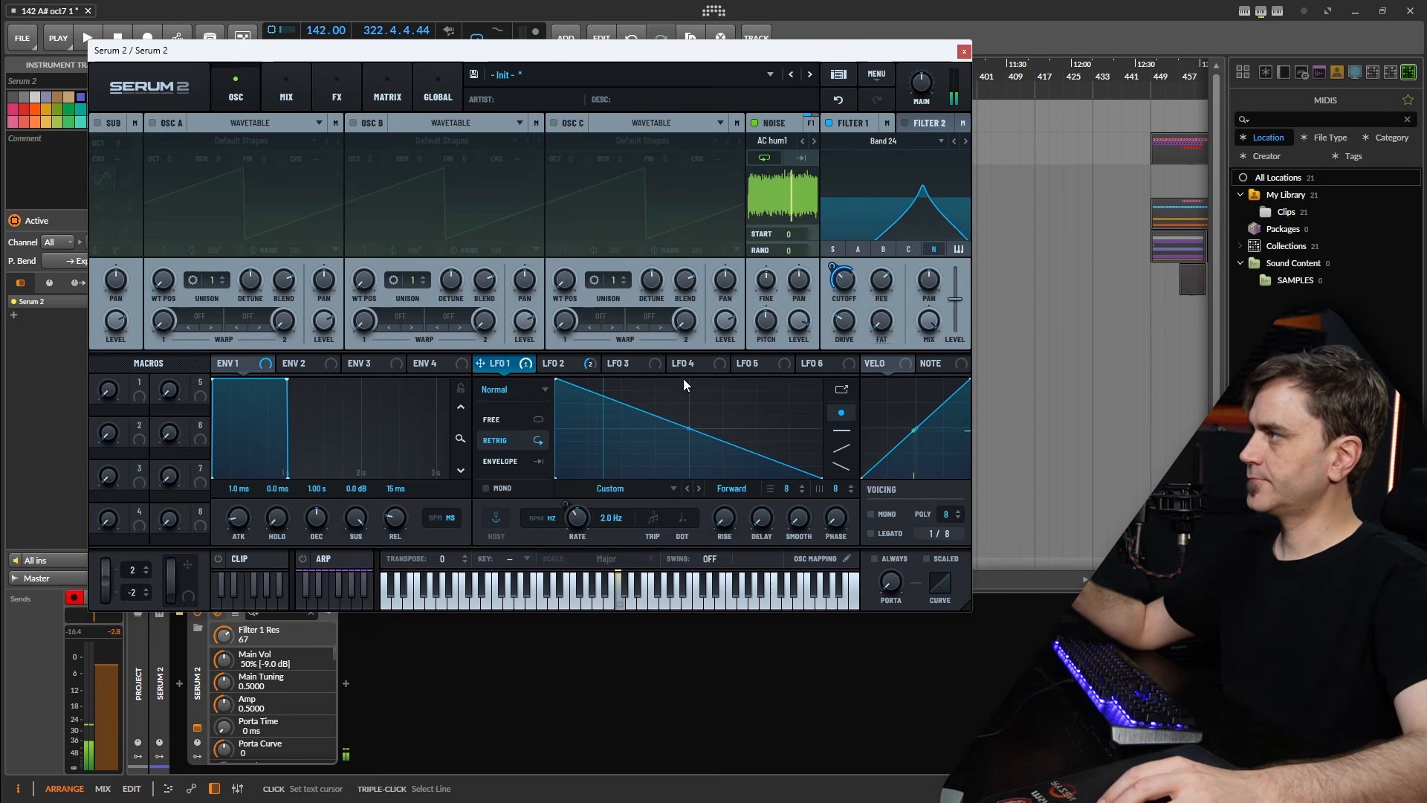
left_click_drag(557, 380, 722, 380)
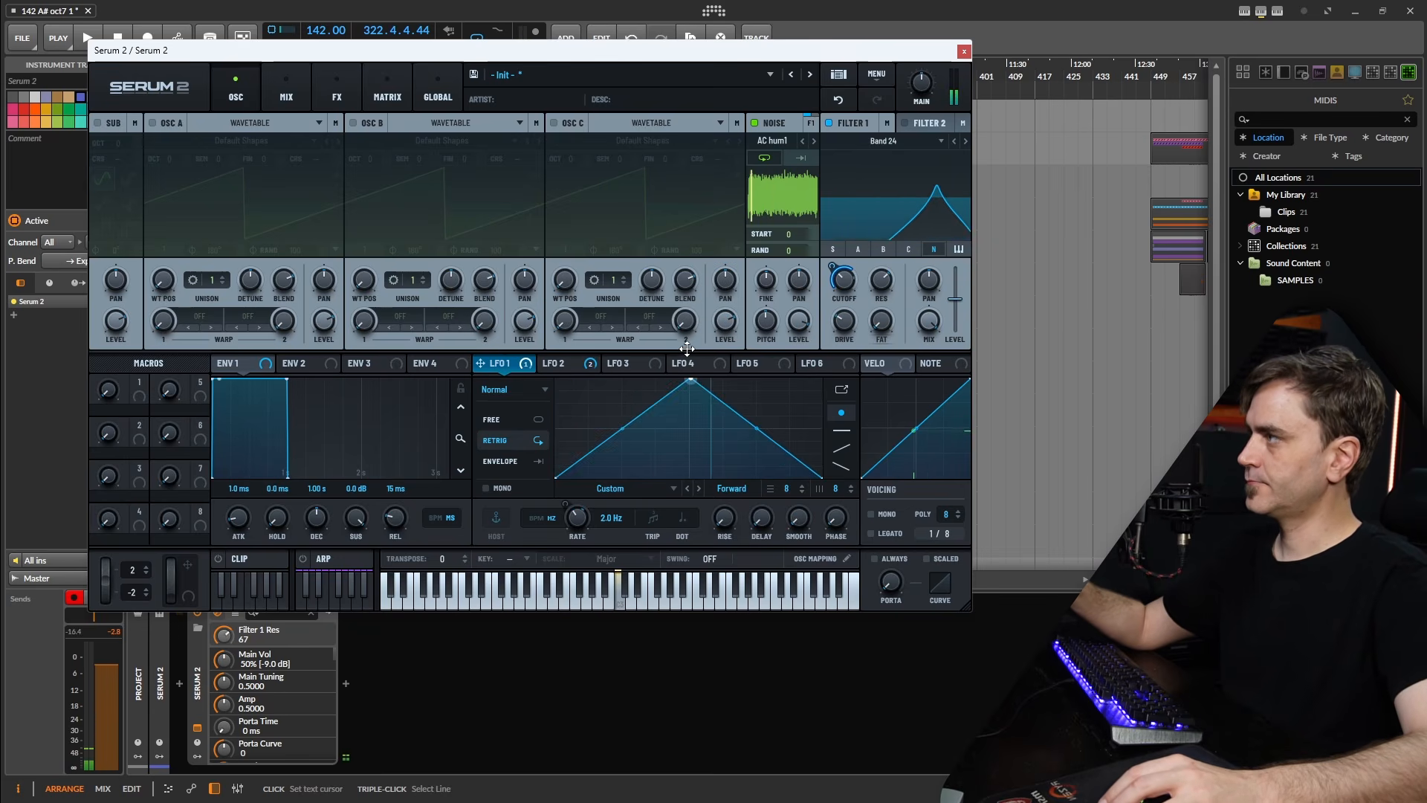
left_click_drag(742, 331, 688, 284)
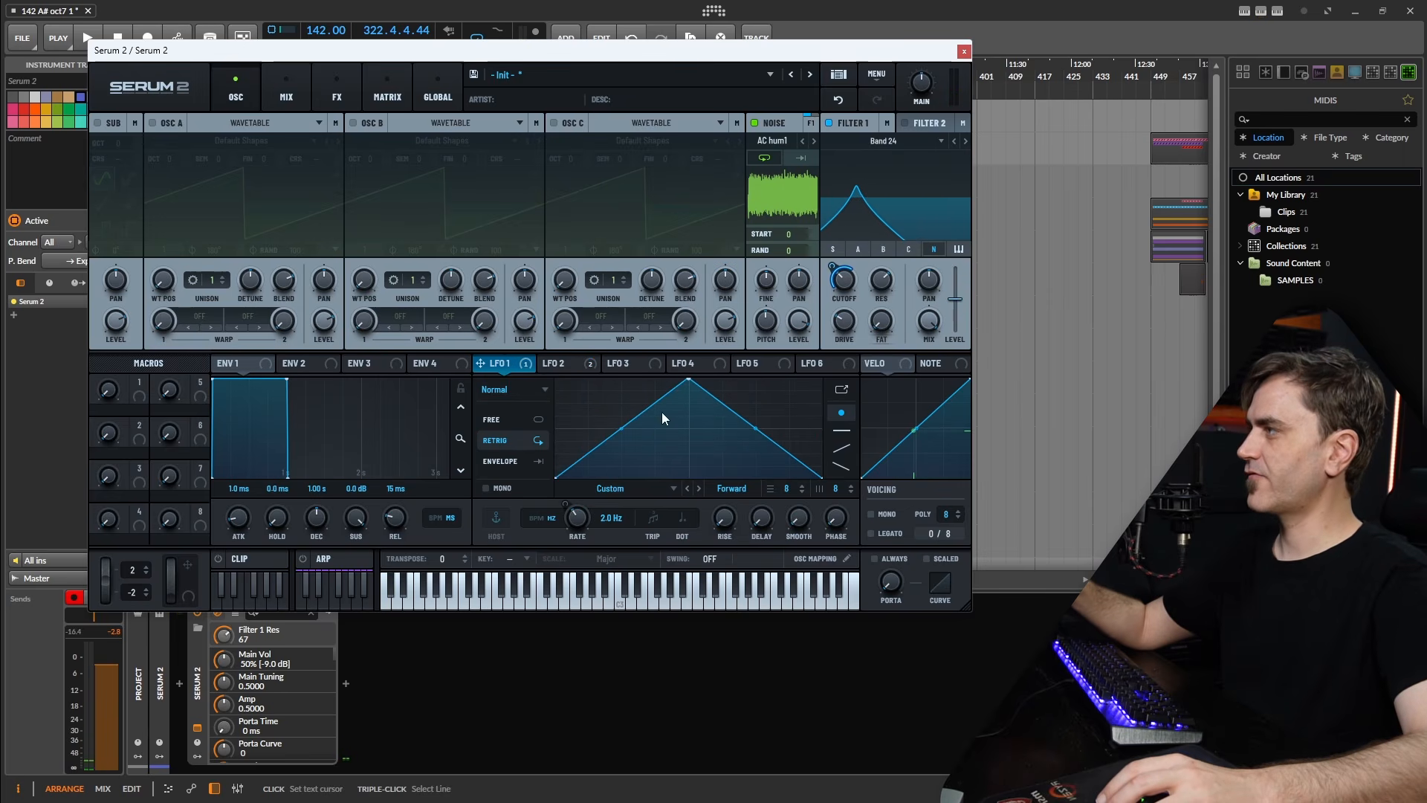
Add a Delay and a Reverb after the Filter in the main effects chain
left_click(337, 89)
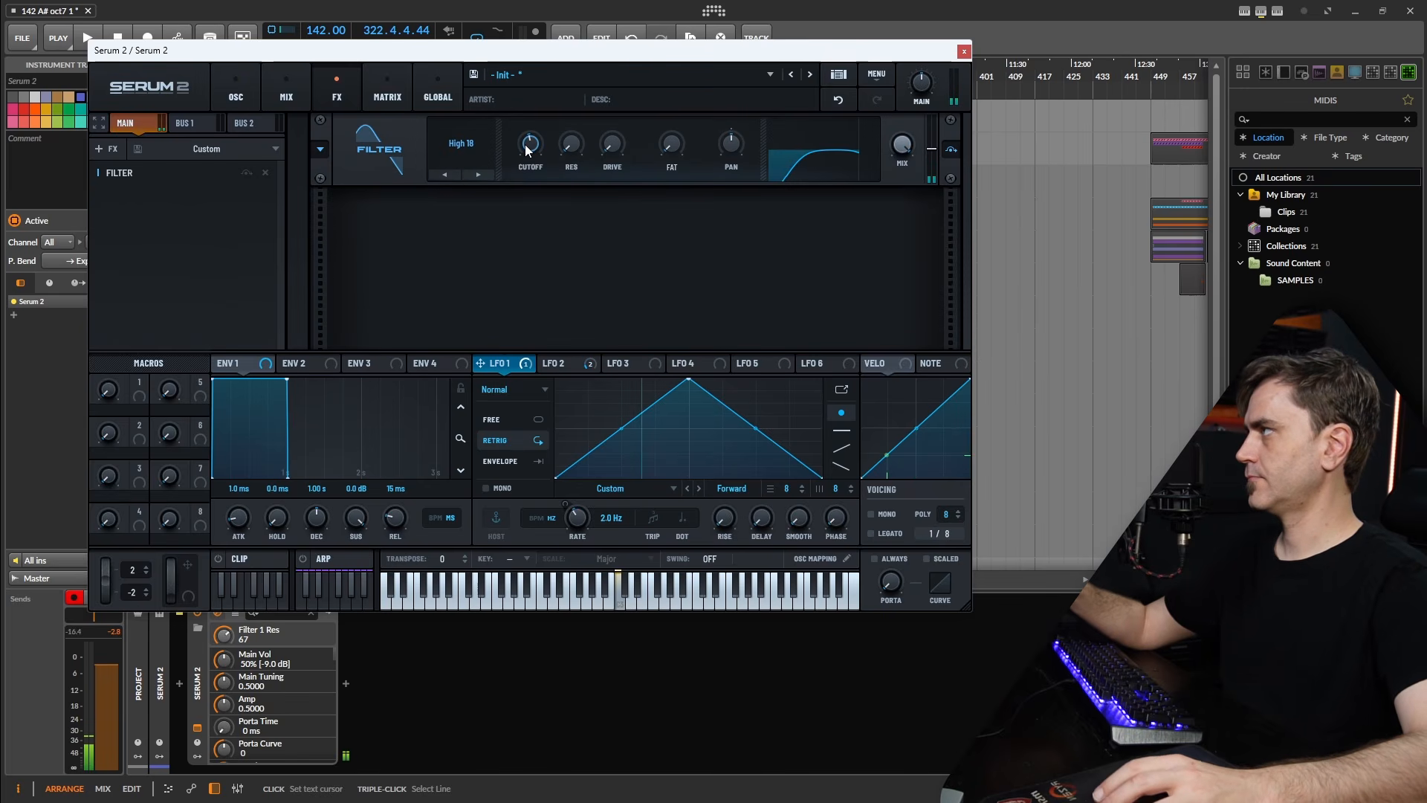
left_click(110, 148)
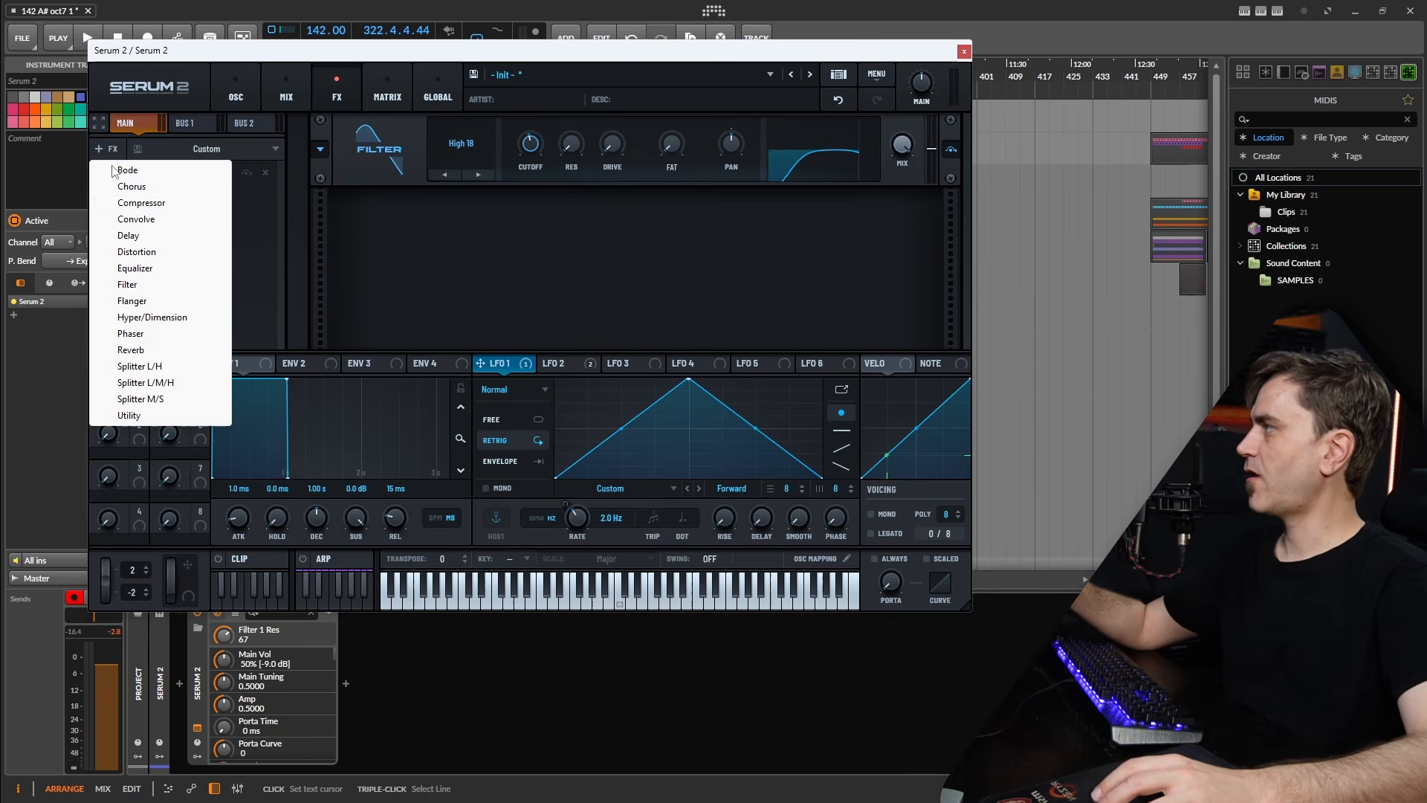
left_click(128, 235)
left_click(108, 148)
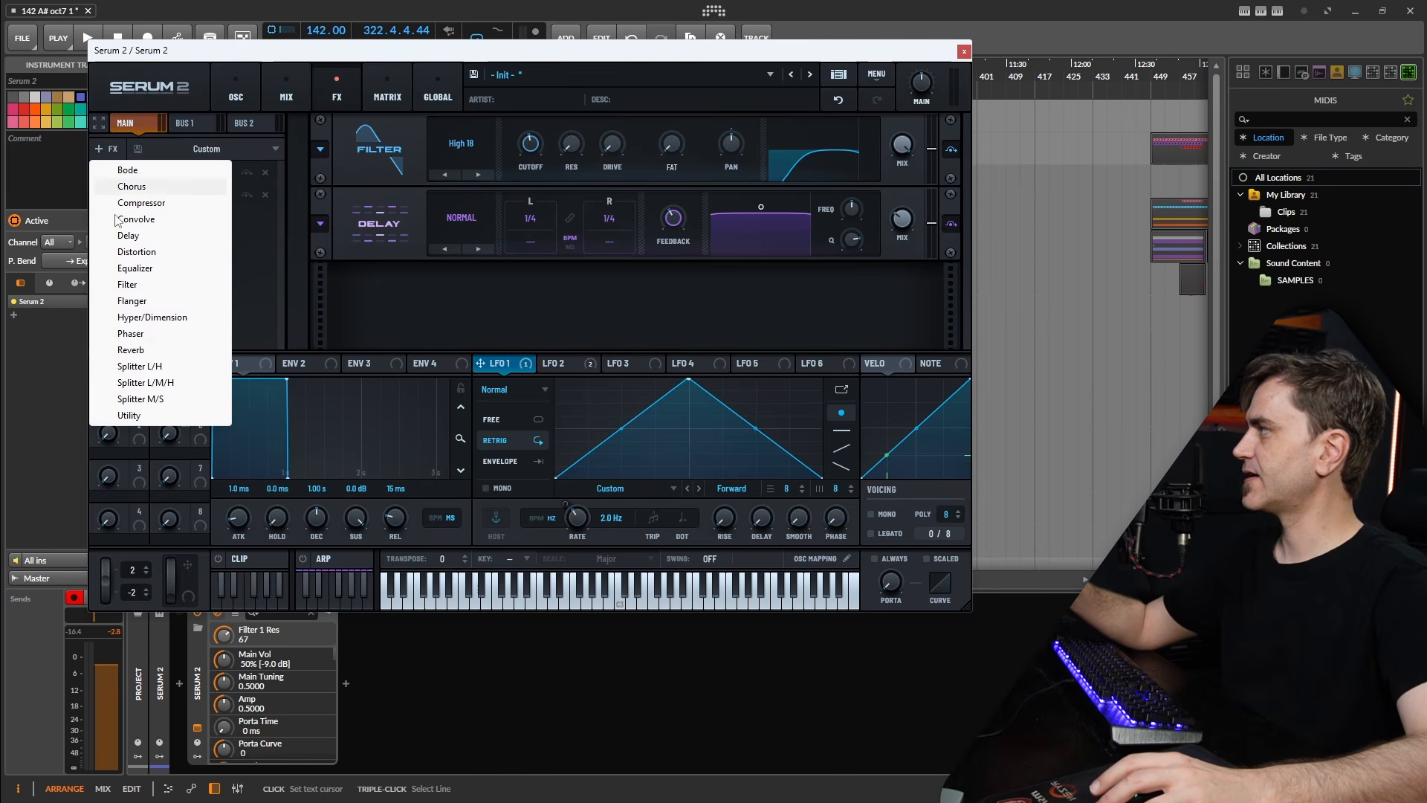
left_click(132, 351)
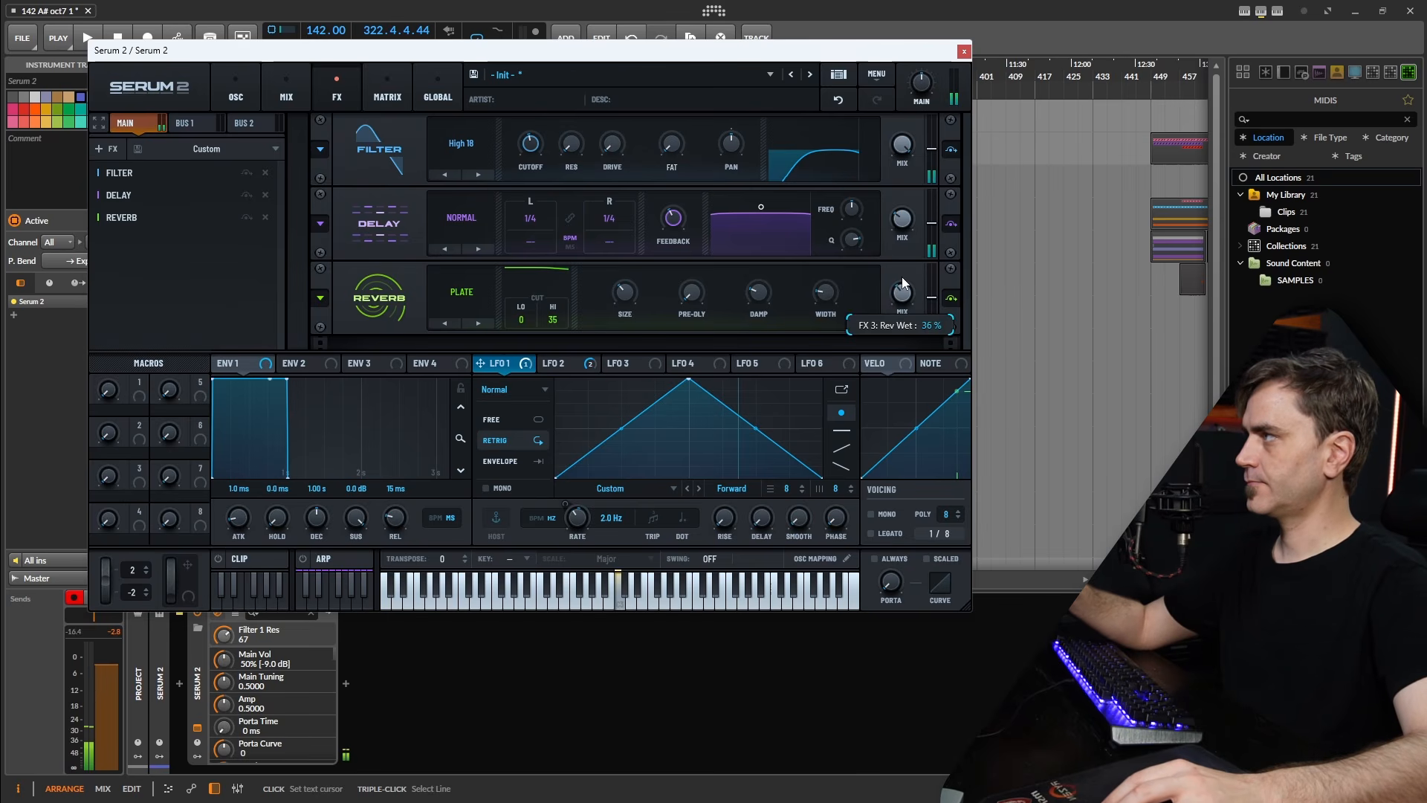
Change the reverb type to Nitrous and set its low cut to 60
left_click(461, 297)
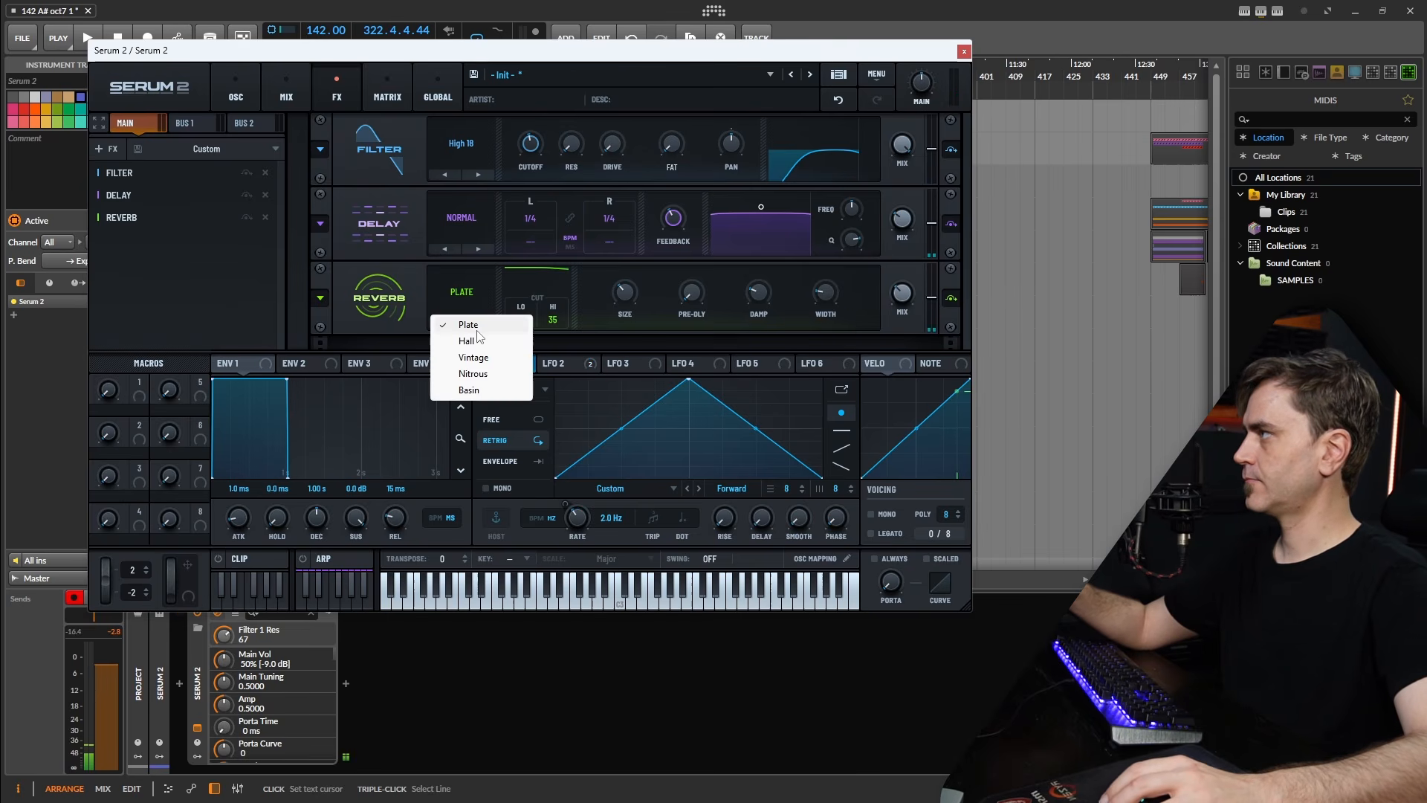
left_click(462, 374)
left_click_drag(523, 318, 558, 250)
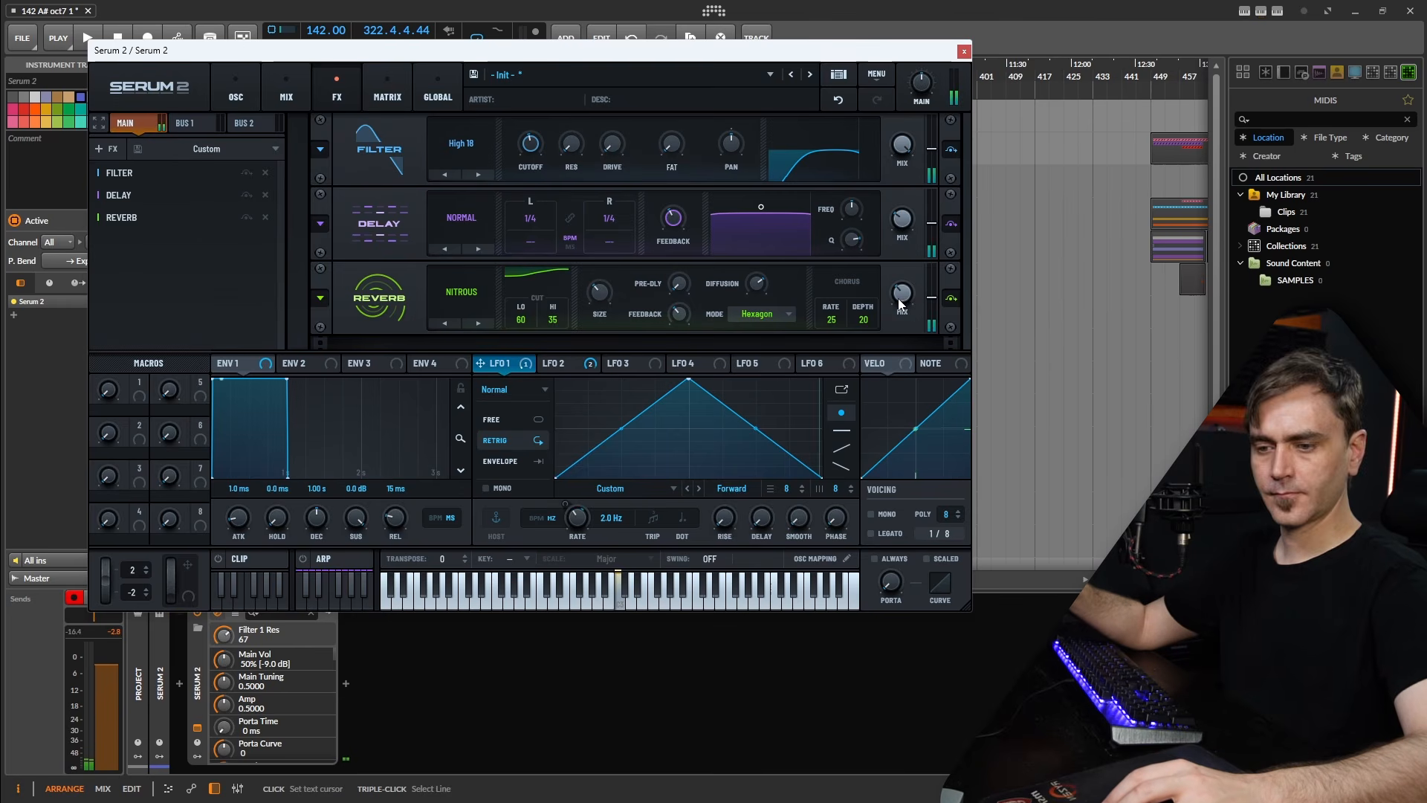
left_click_drag(527, 308, 527, 294)
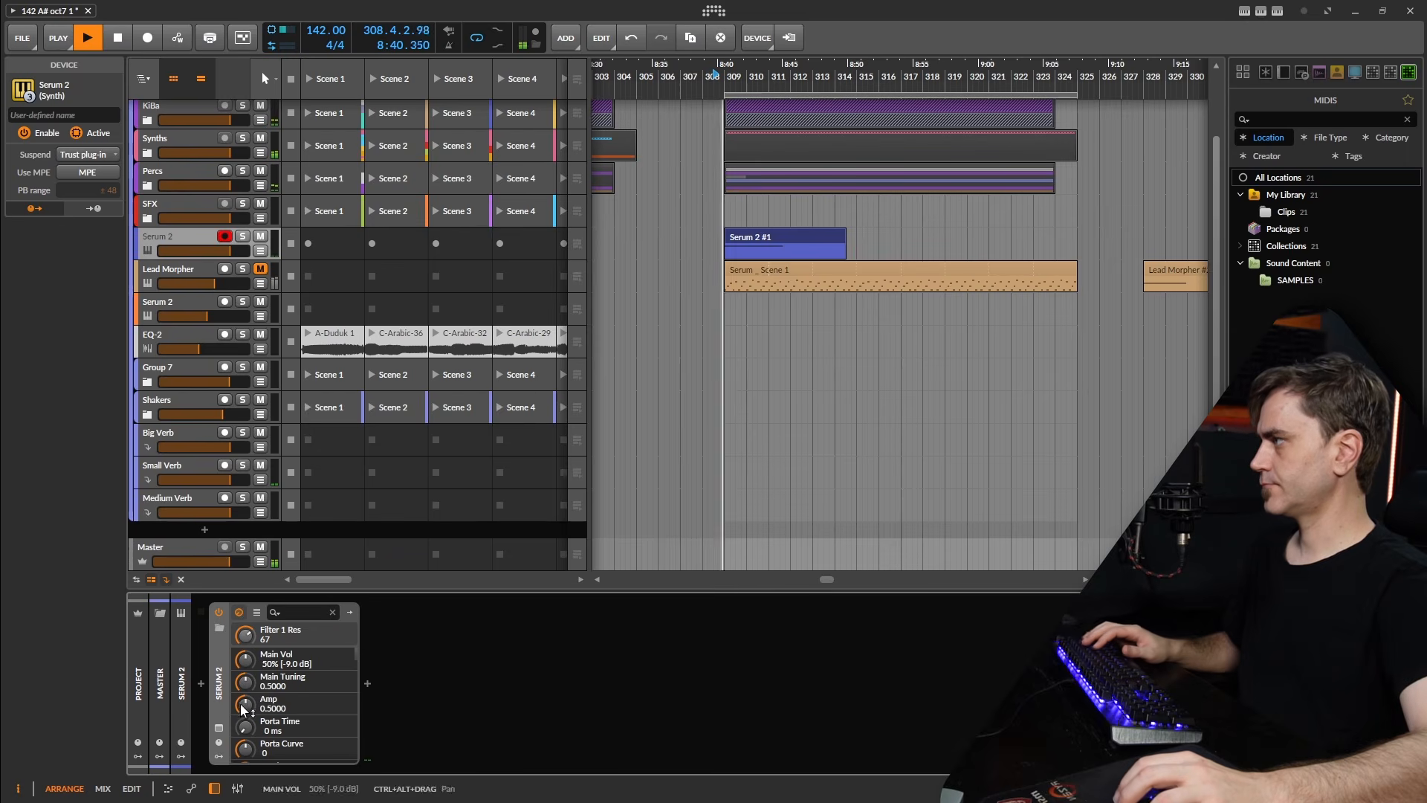
Reopen the Serum 2 instrument window and raise its main volume to 59%
left_click(197, 728)
left_click(219, 729)
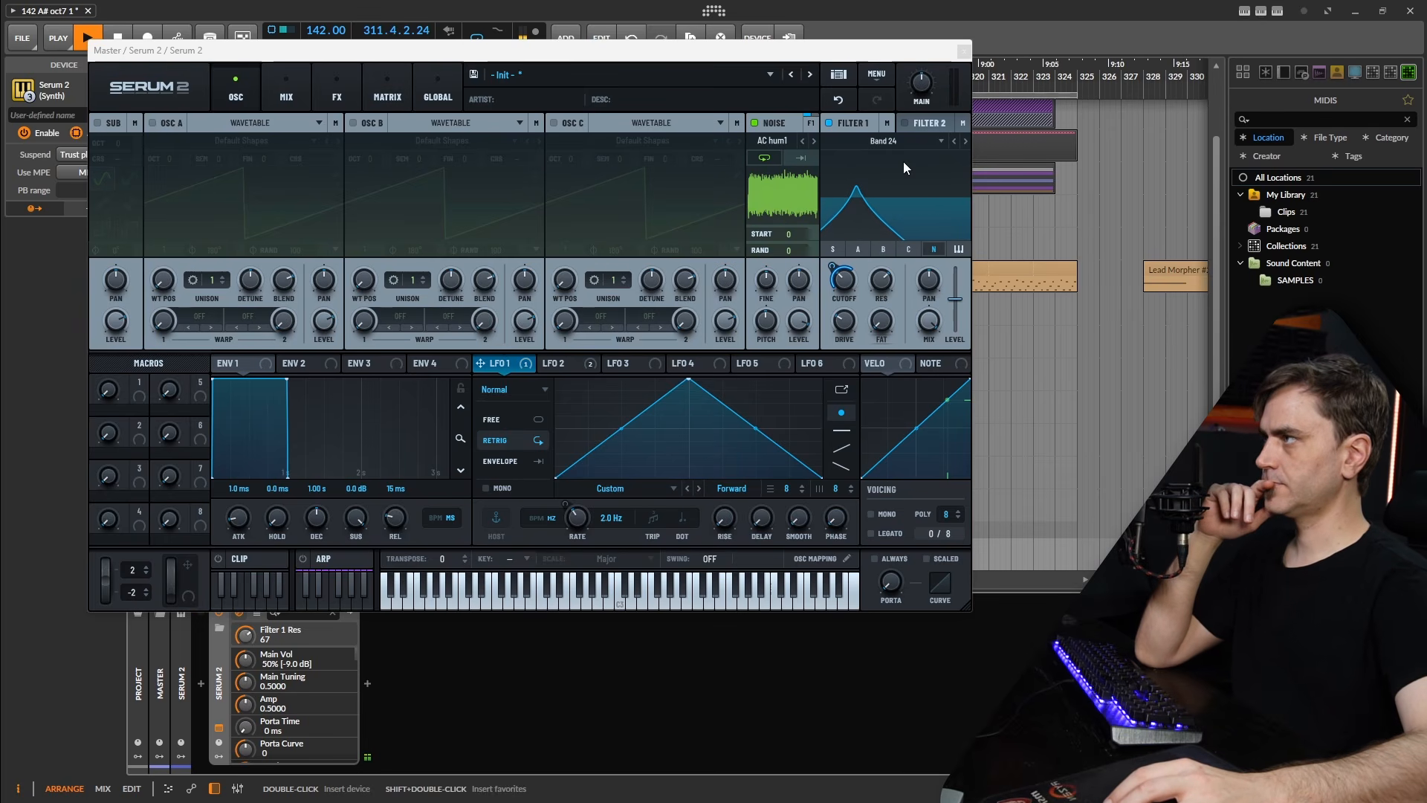
left_click_drag(883, 278, 887, 284)
Set LFO 1's rate to 5.8 Hz
left_click(564, 361)
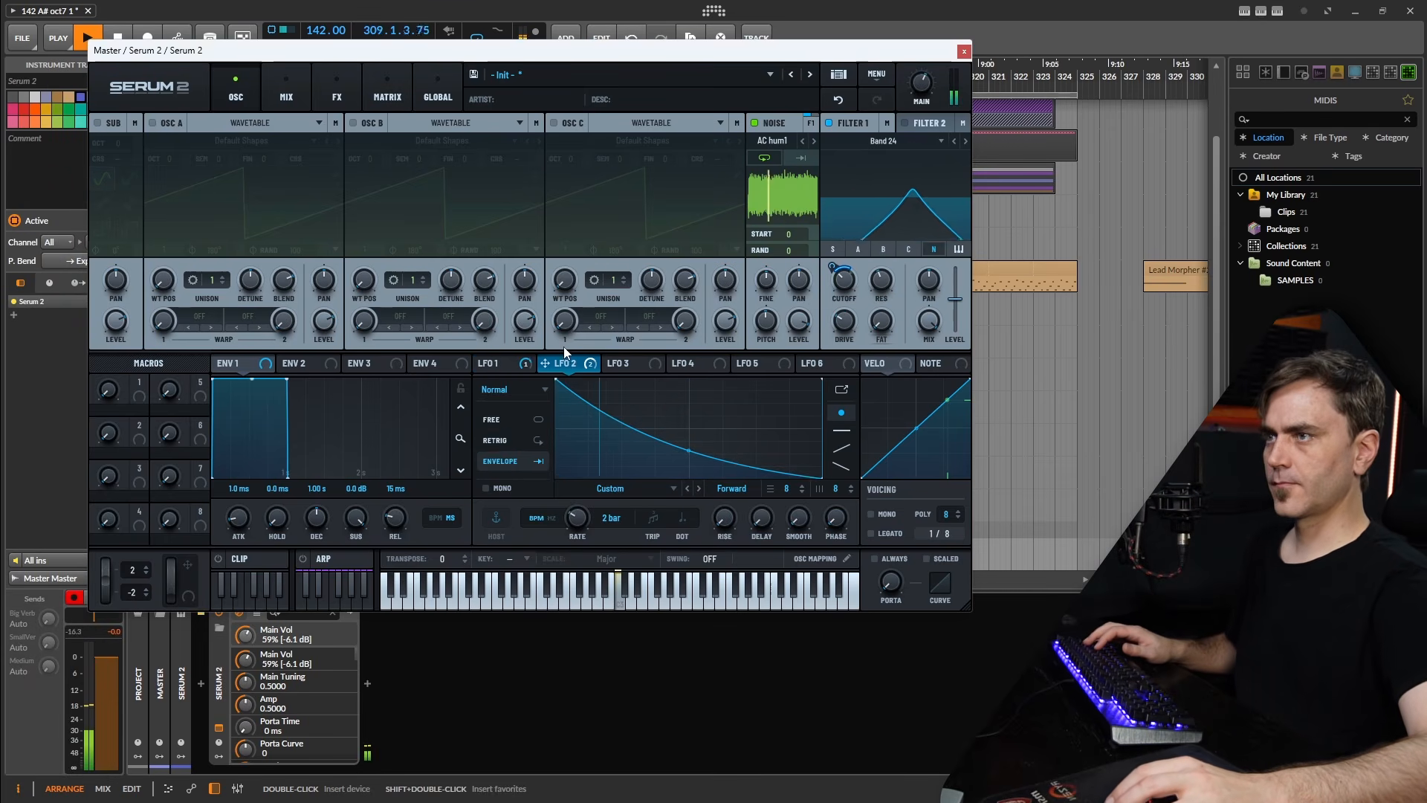
left_click(498, 363)
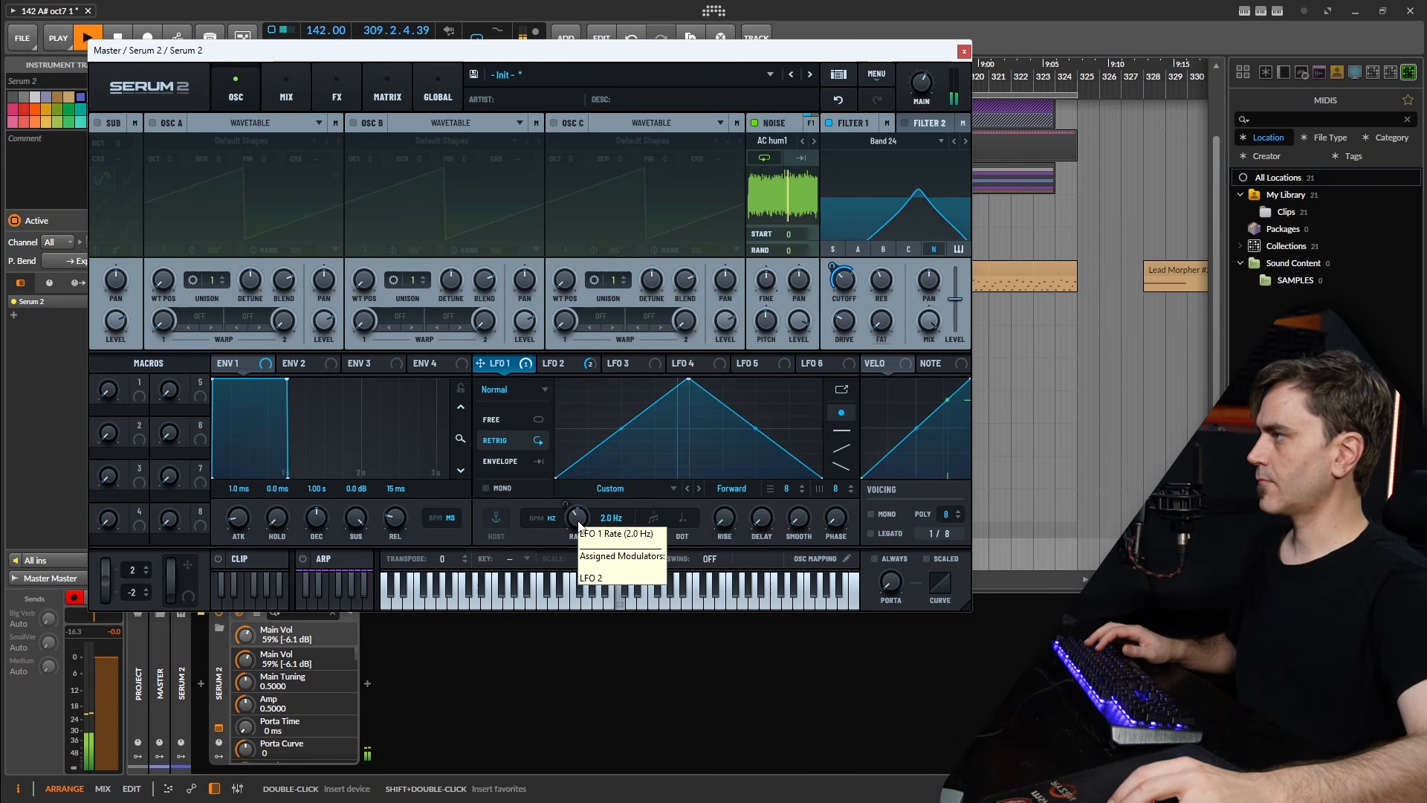
left_click_drag(578, 518, 584, 513)
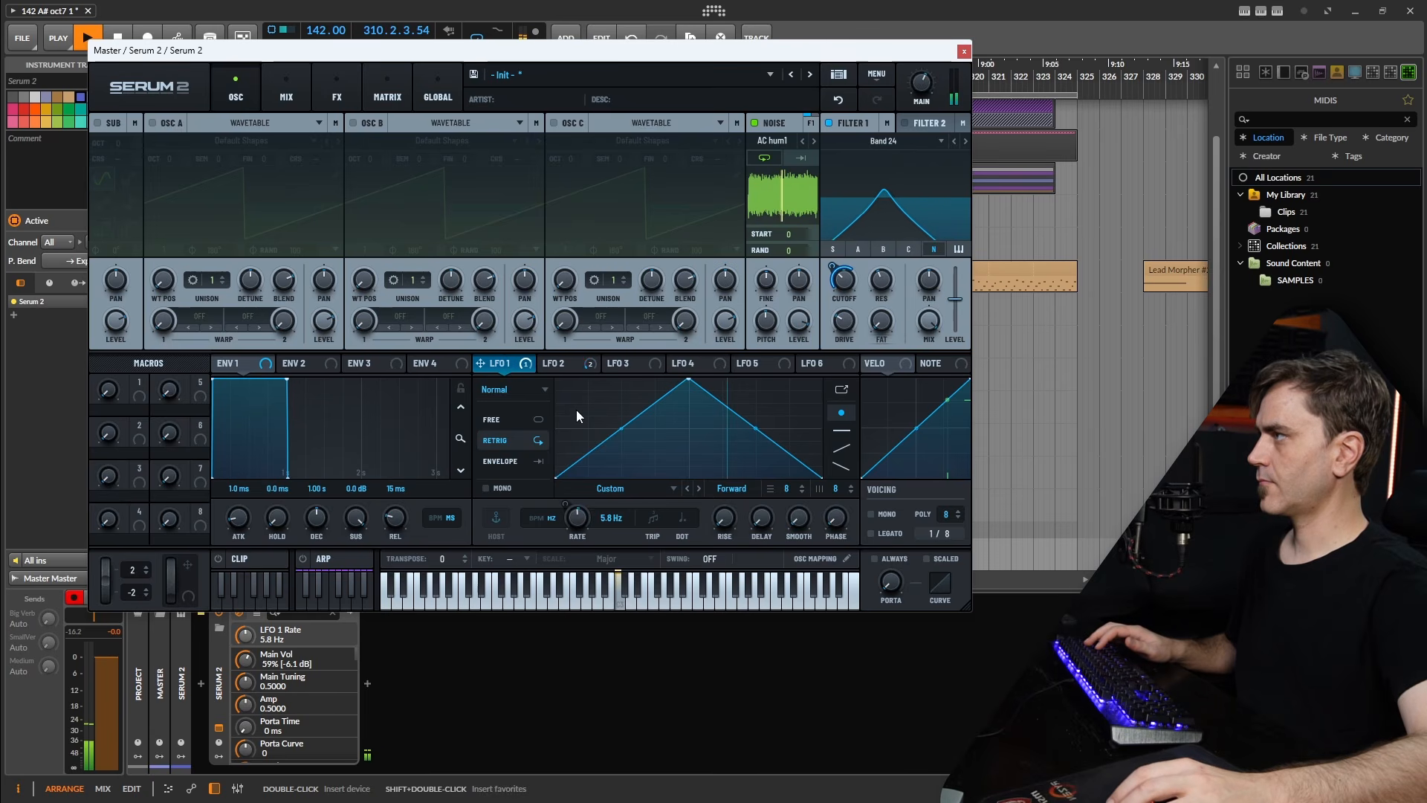
Raise Filter 1's resonance to 71% and stop playback
left_click(564, 362)
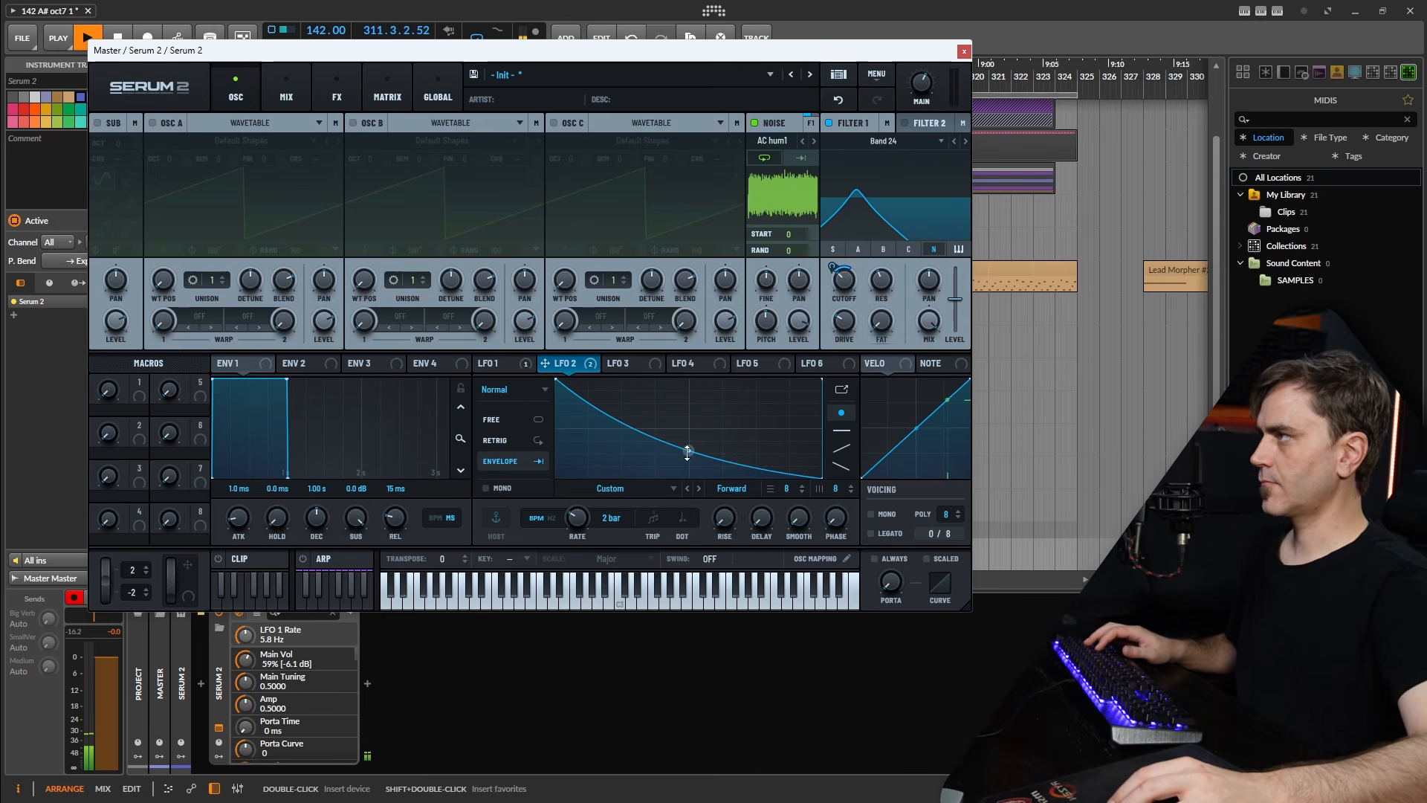
left_click(964, 50)
key("space")
left_click_drag(845, 253, 774, 246)
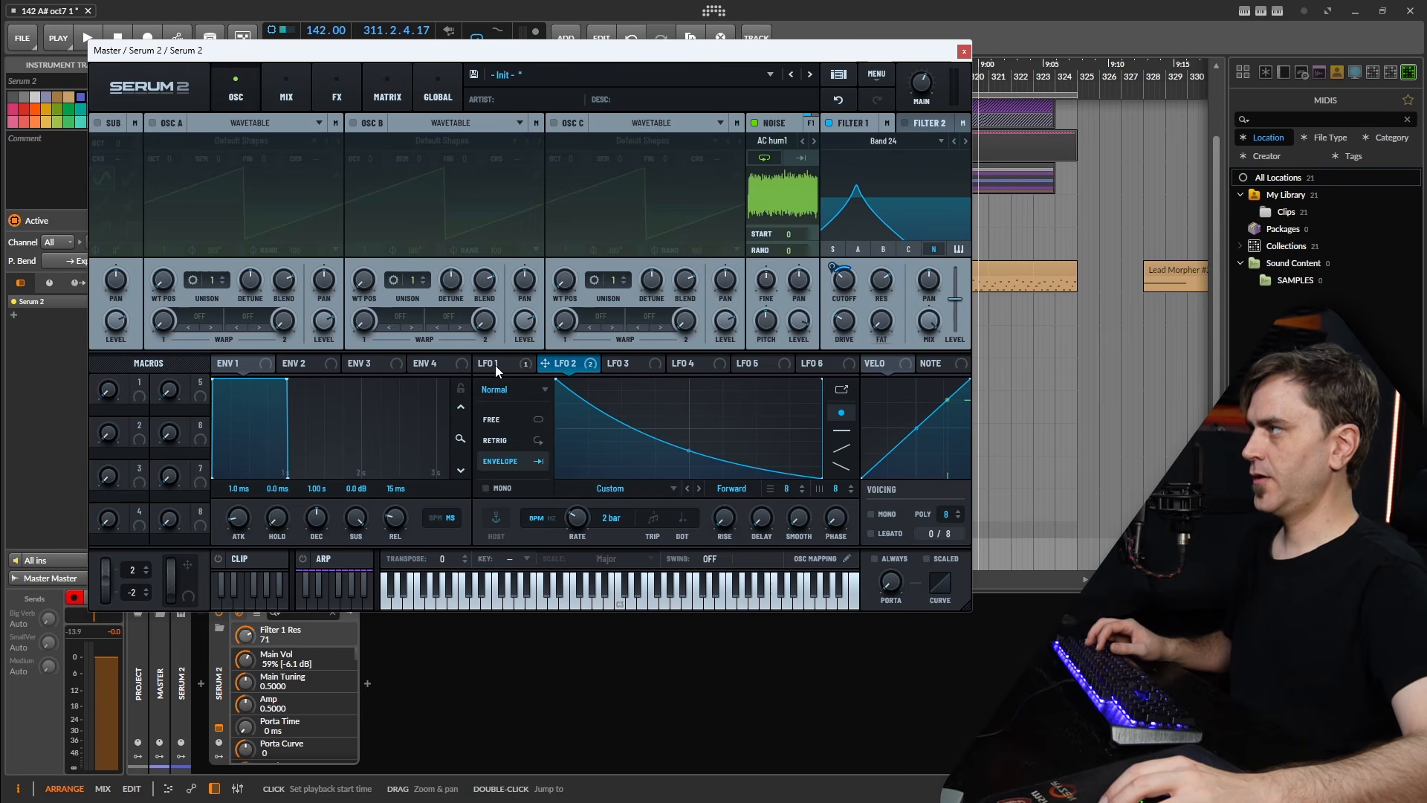
Assign LFO 2 as the aux source of the LFO 1 to Filter 1 Freq routing in the modulation matrix
left_click(496, 364)
left_click(559, 364)
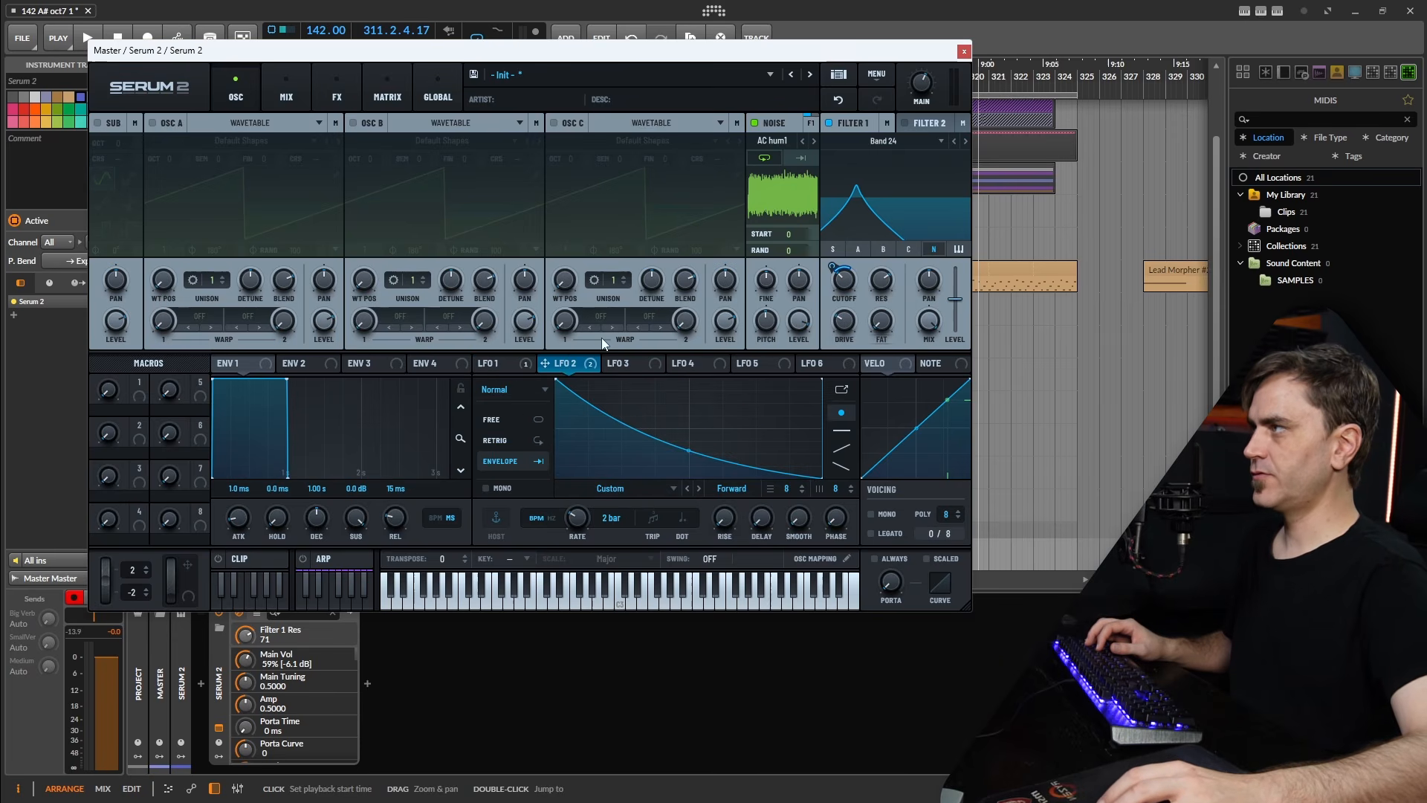
left_click(481, 365)
left_click(387, 89)
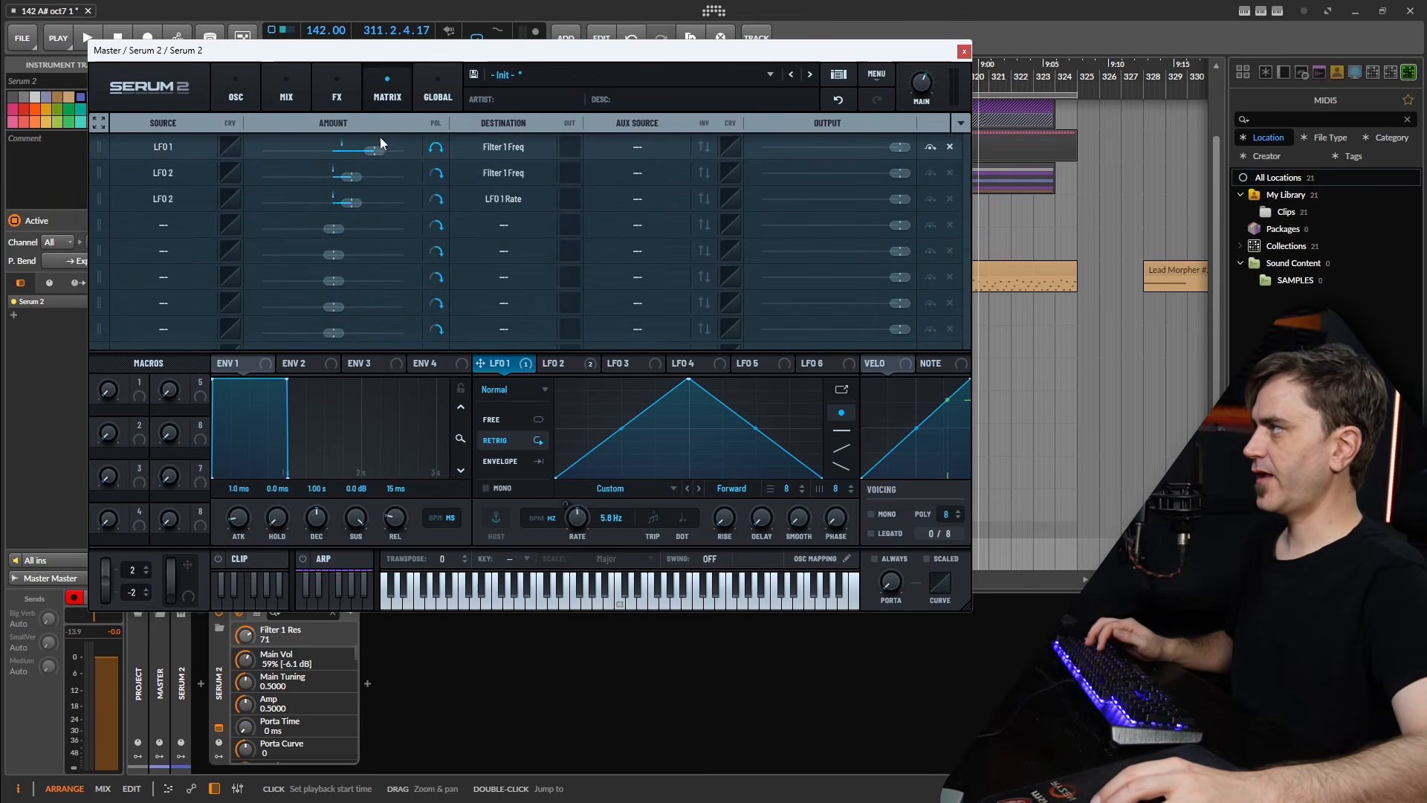
left_click(626, 145)
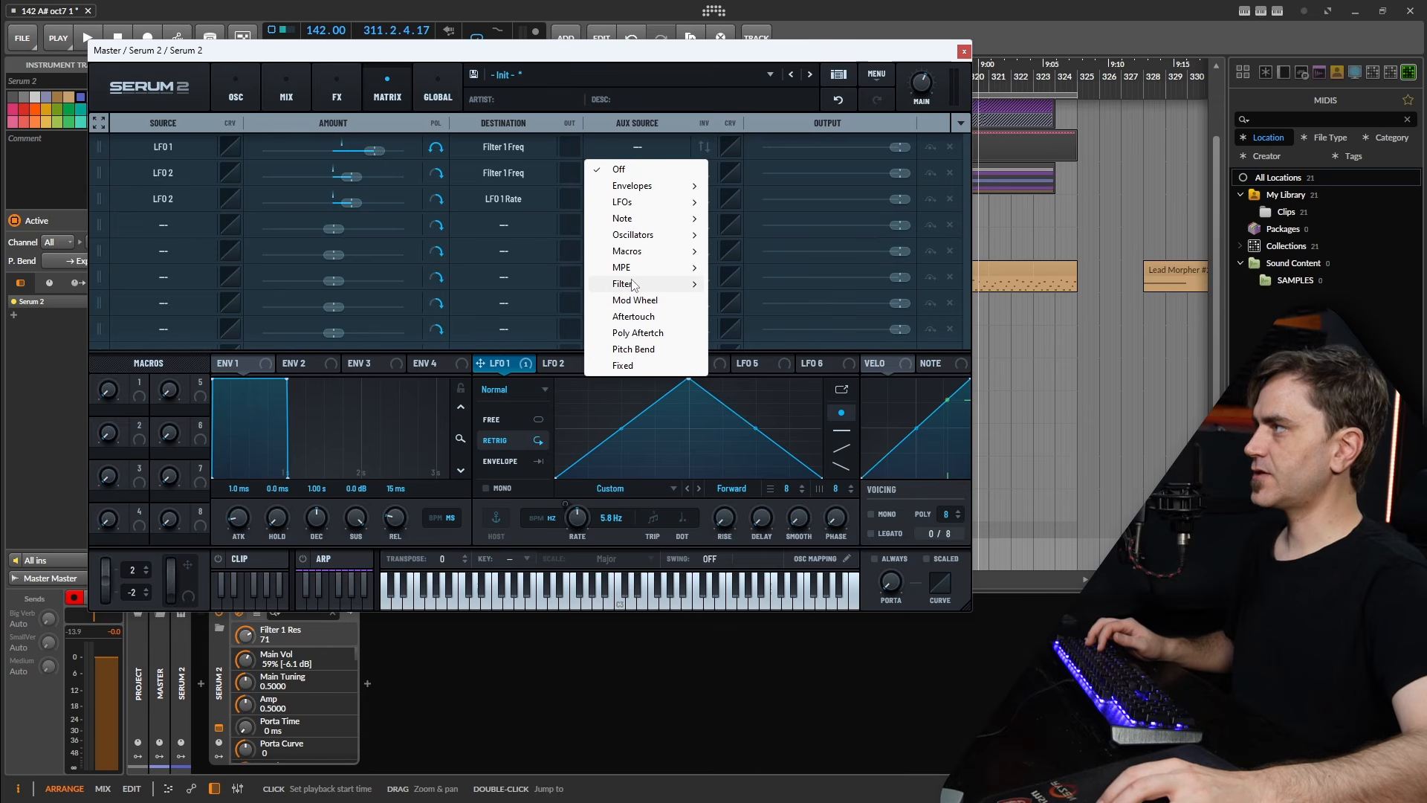
mouse_move(628, 202)
left_click(753, 220)
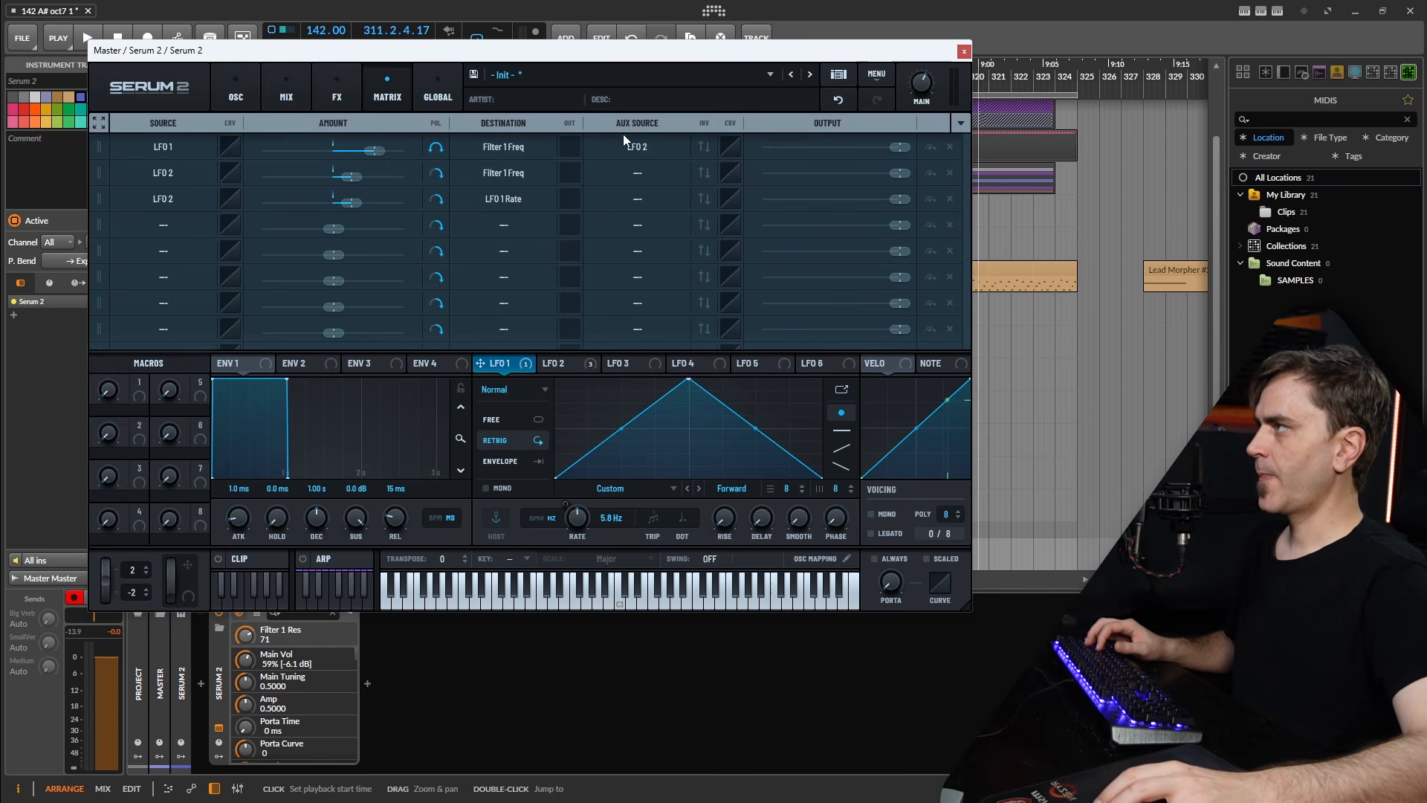
Raise the start point of that routing's aux curve to about one third of its height
left_click(730, 145)
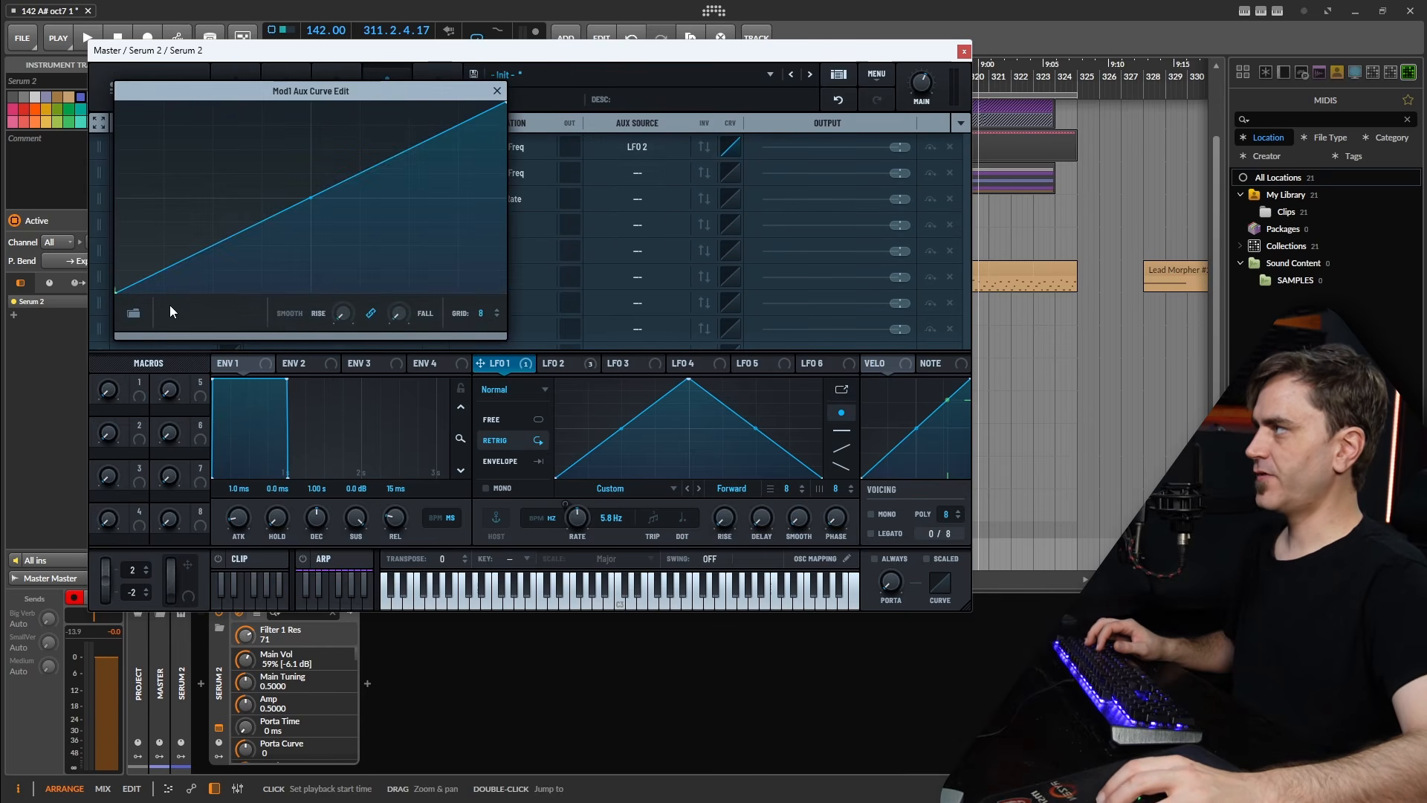
left_click_drag(118, 293, 101, 229)
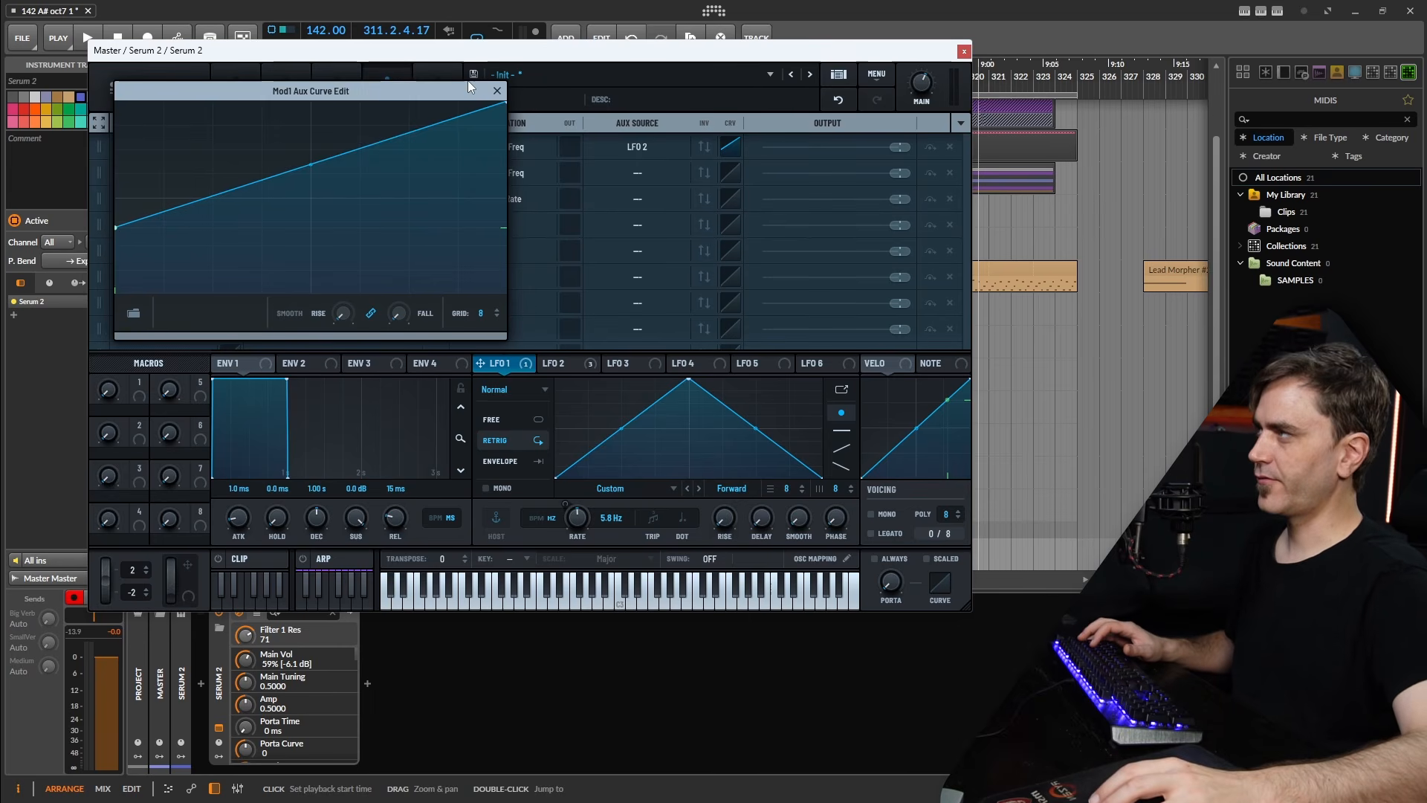
left_click(497, 92)
Audition the sound with the new aux modulation while checking the filter movement and LFO 2's curve
key("space")
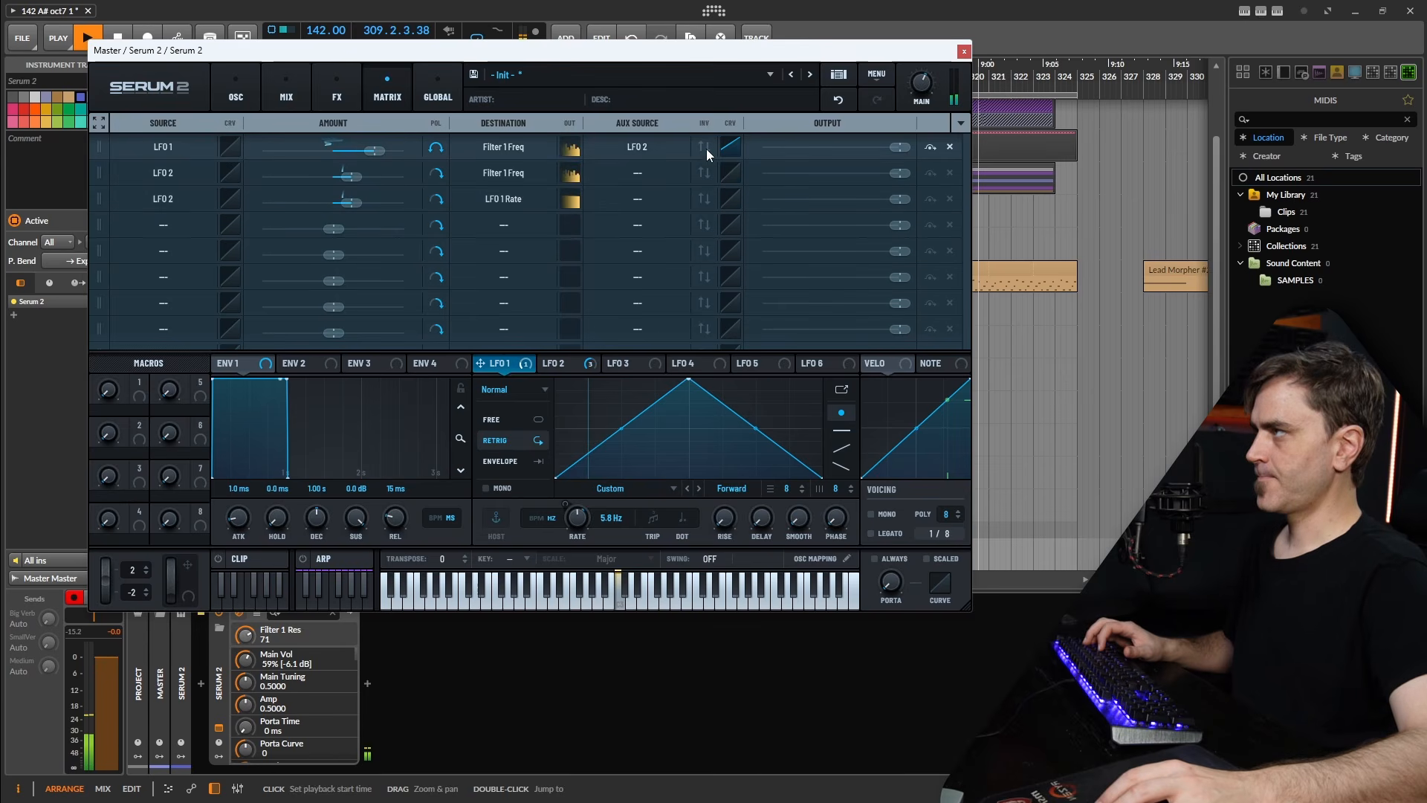
left_click(238, 87)
key("space")
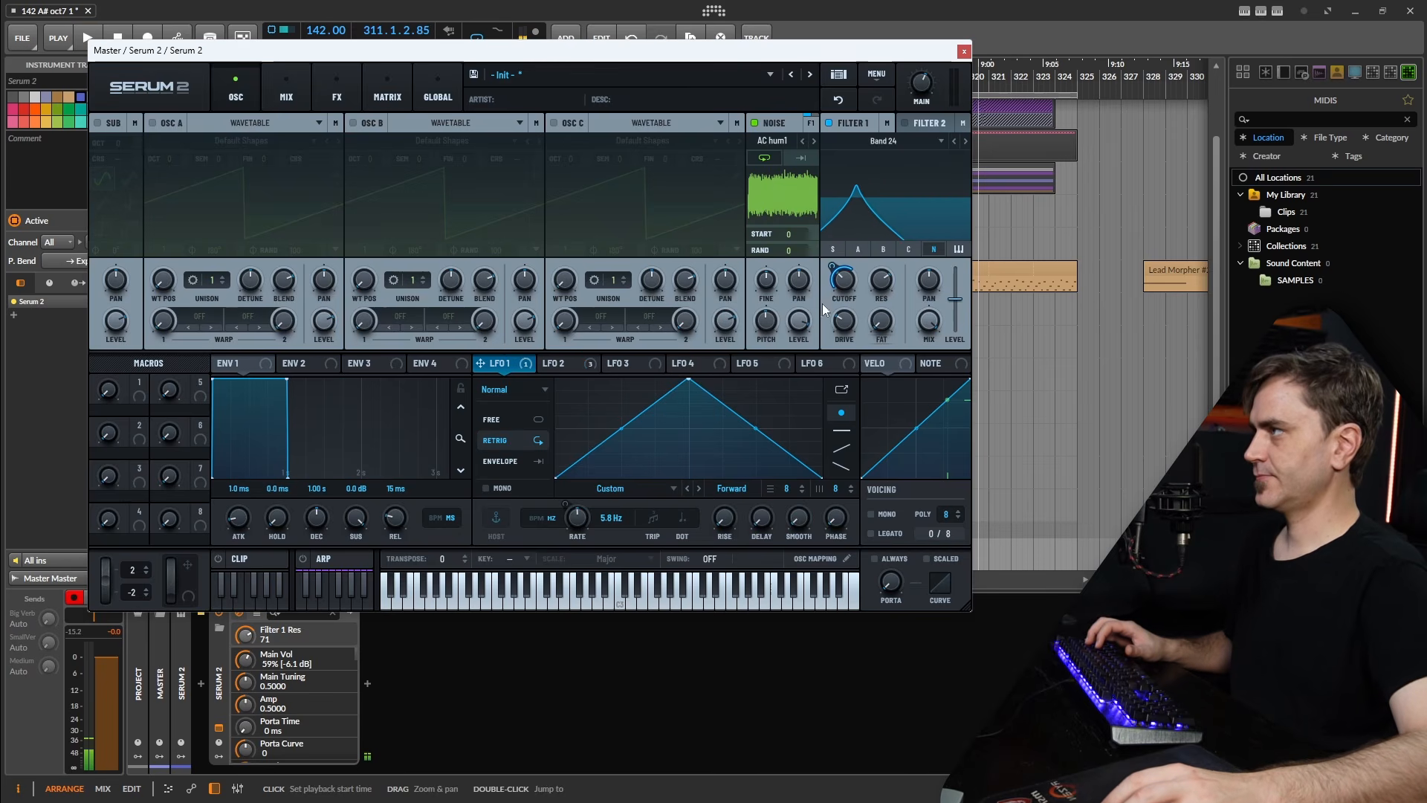
left_click(556, 365)
key("space")
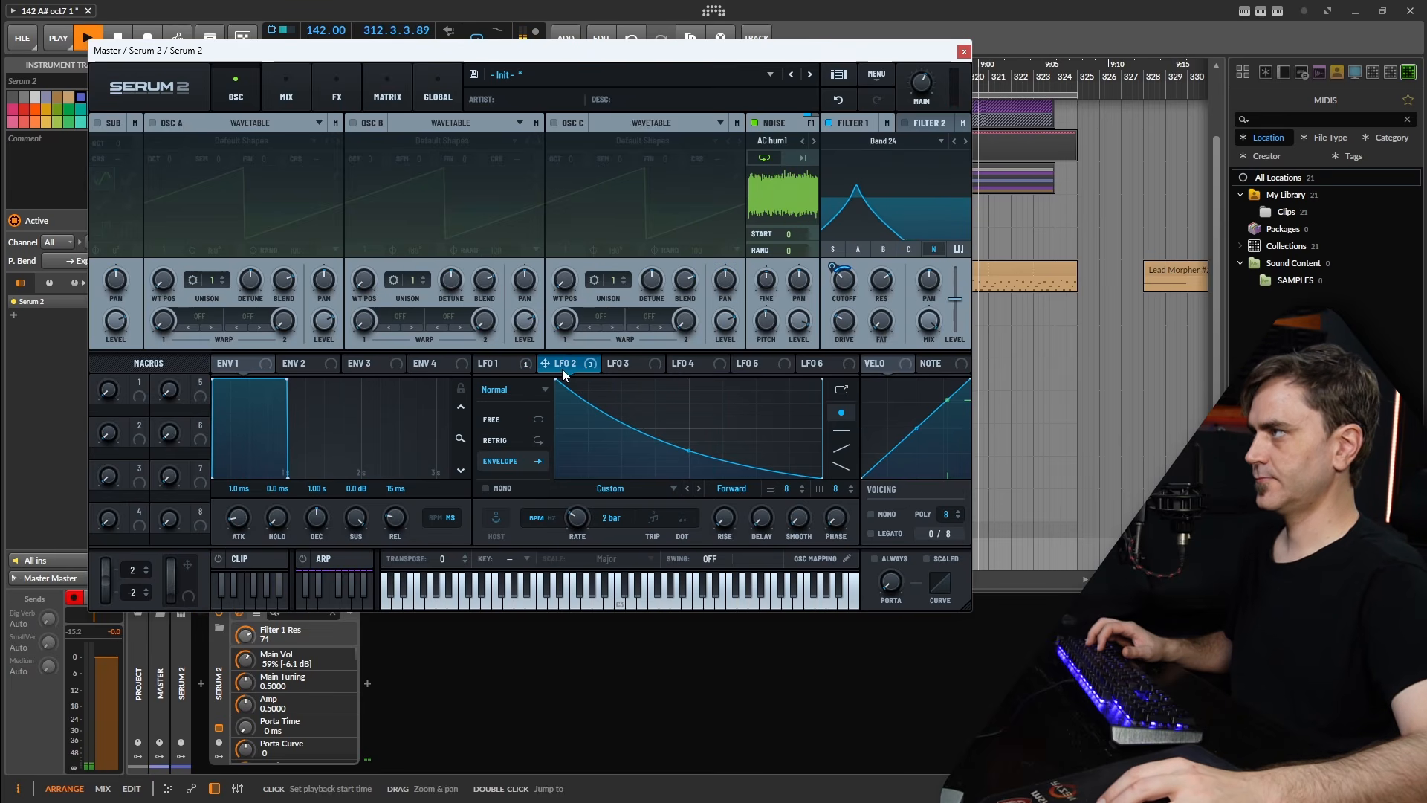
key("space")
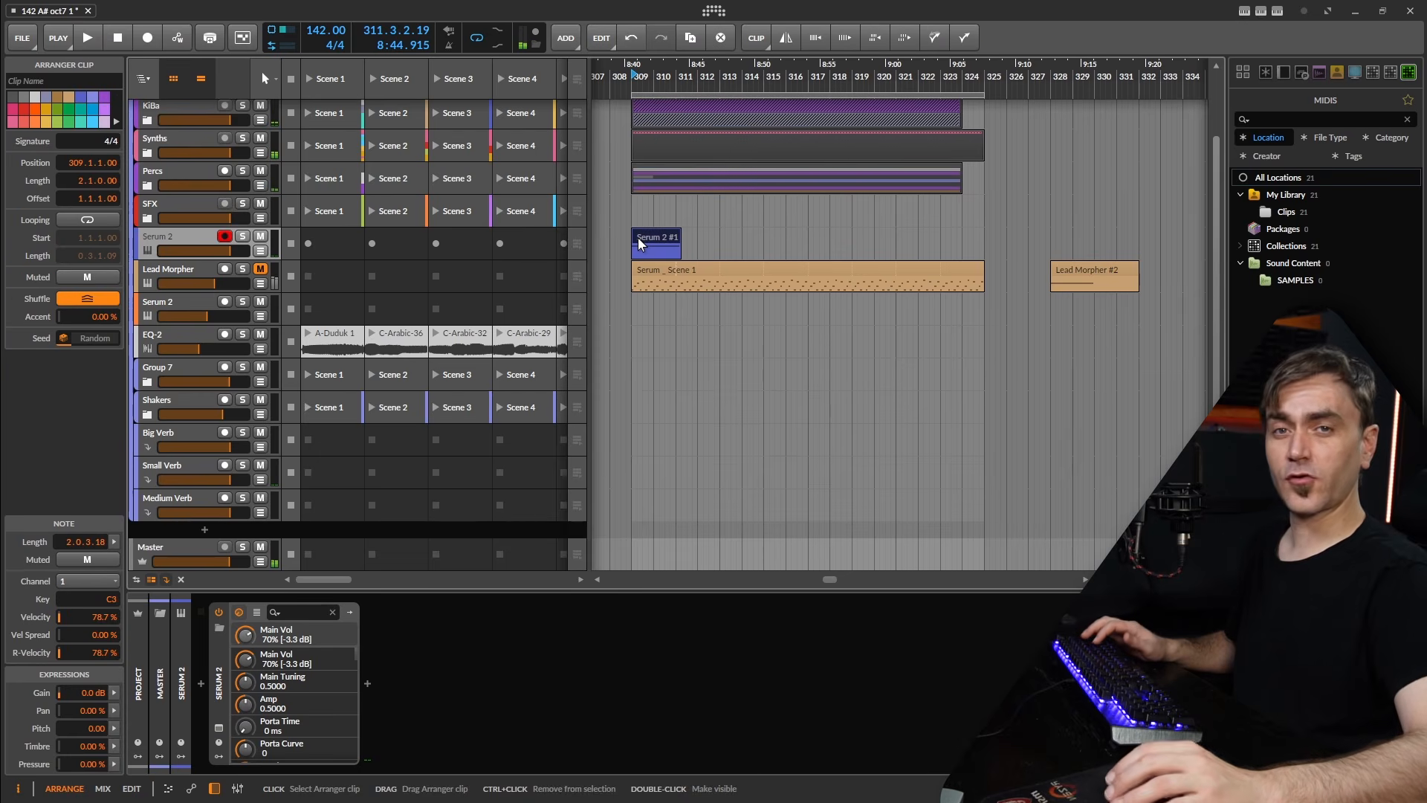
Move the Serum 2 #1 clip in the arrangement so it starts at bar 321
left_click_drag(637, 238, 912, 240)
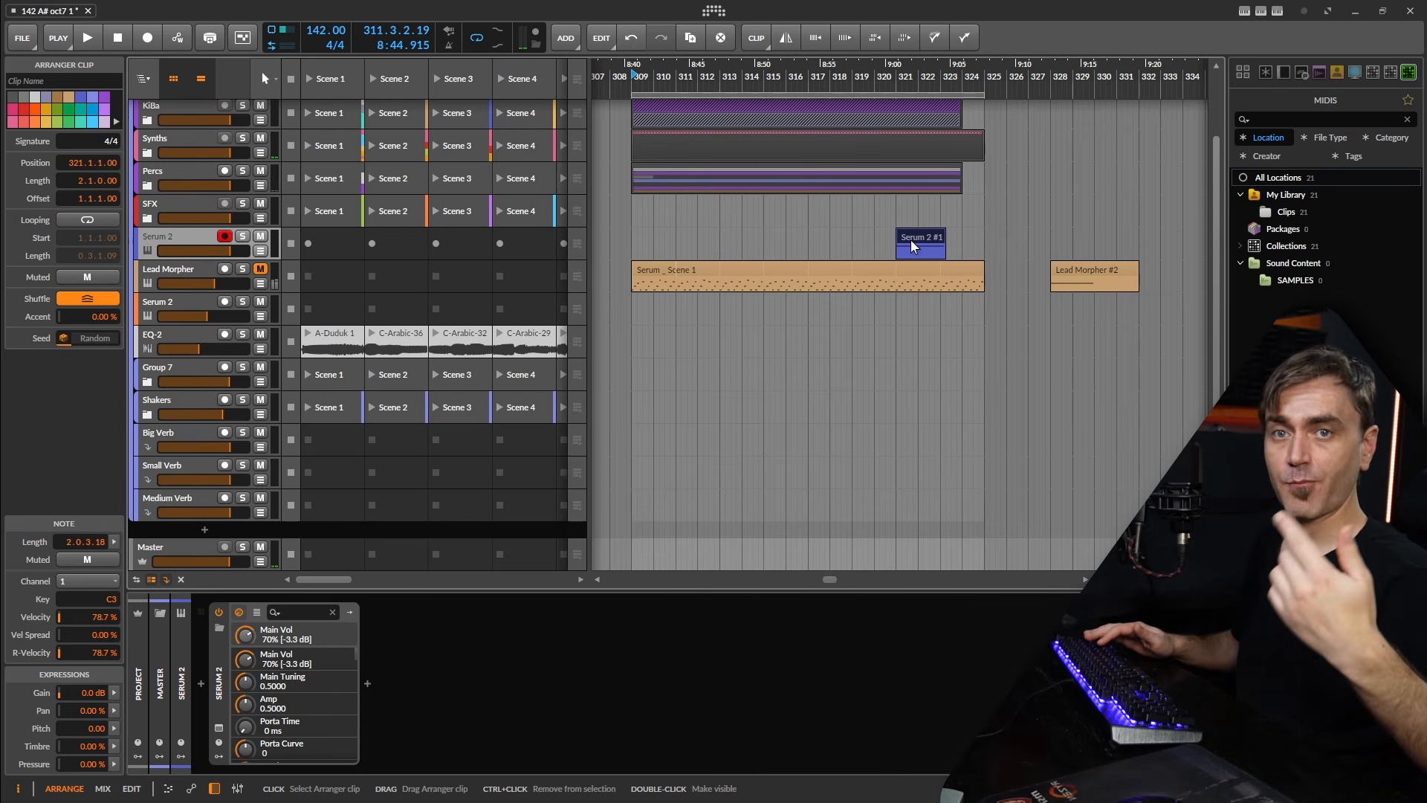
Add FX Layer Mix automation points on the KIBA track: 100% at 324.2.1 and 0% at 324.3.1
scroll(926, 239, "up", 2)
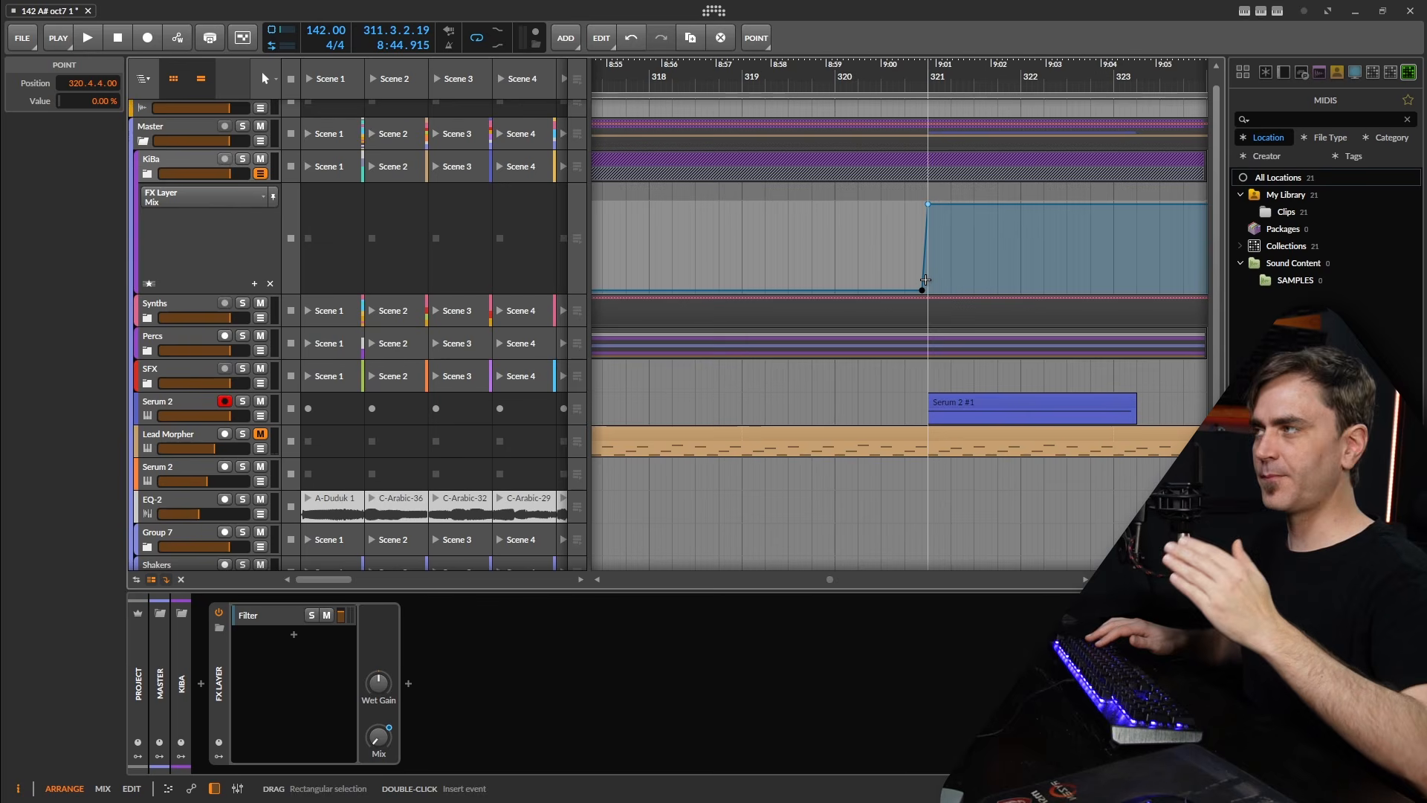
scroll(926, 280, "down", 2)
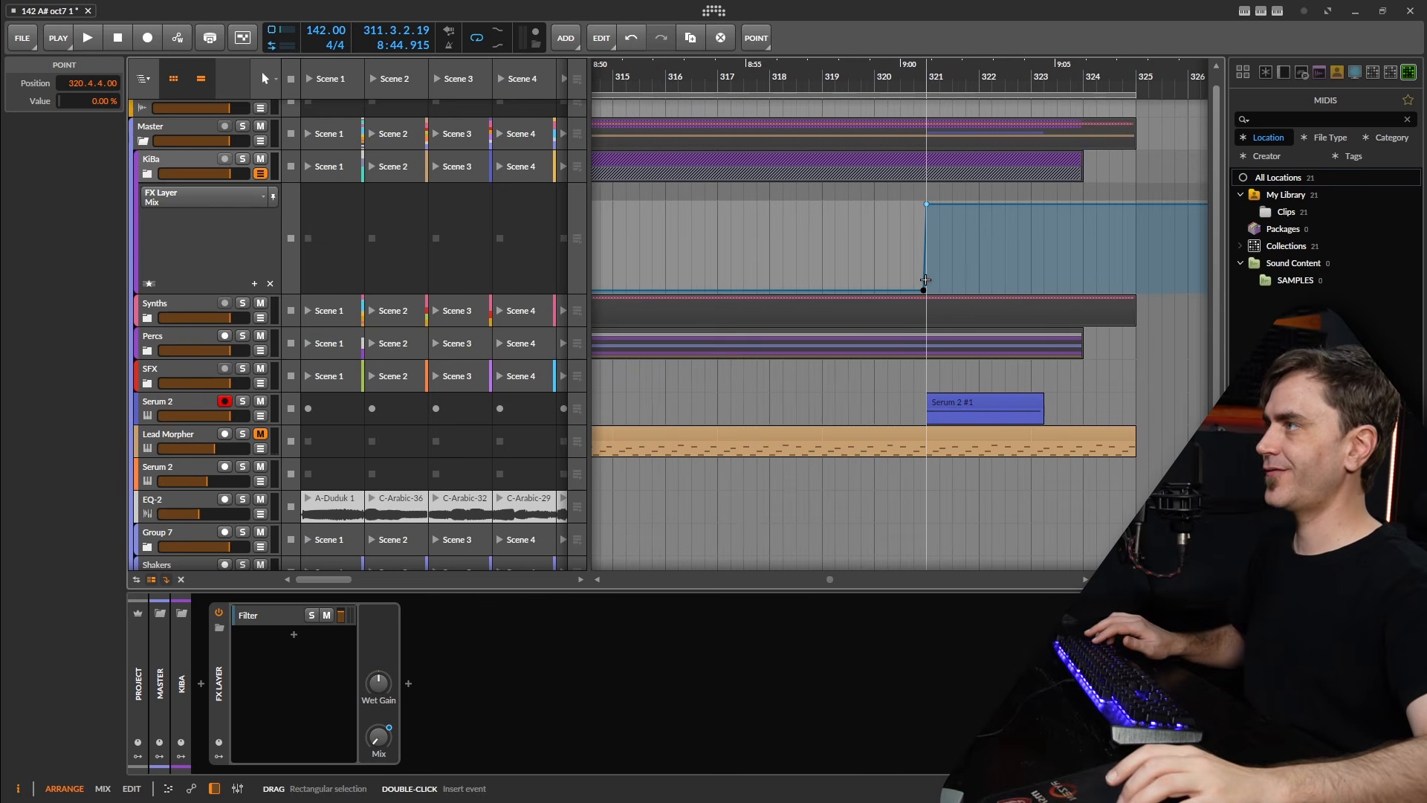
left_click(1098, 206)
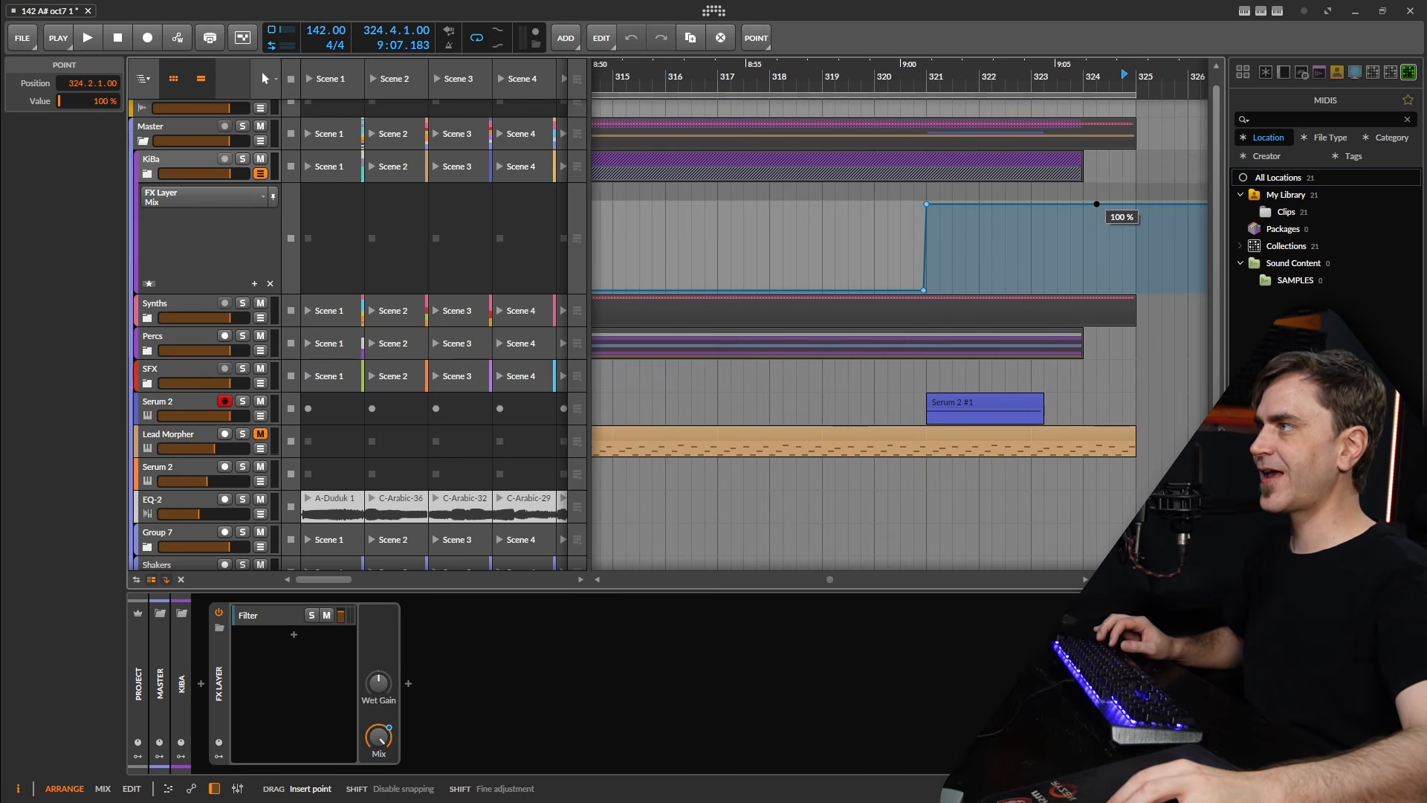
left_click(1109, 290)
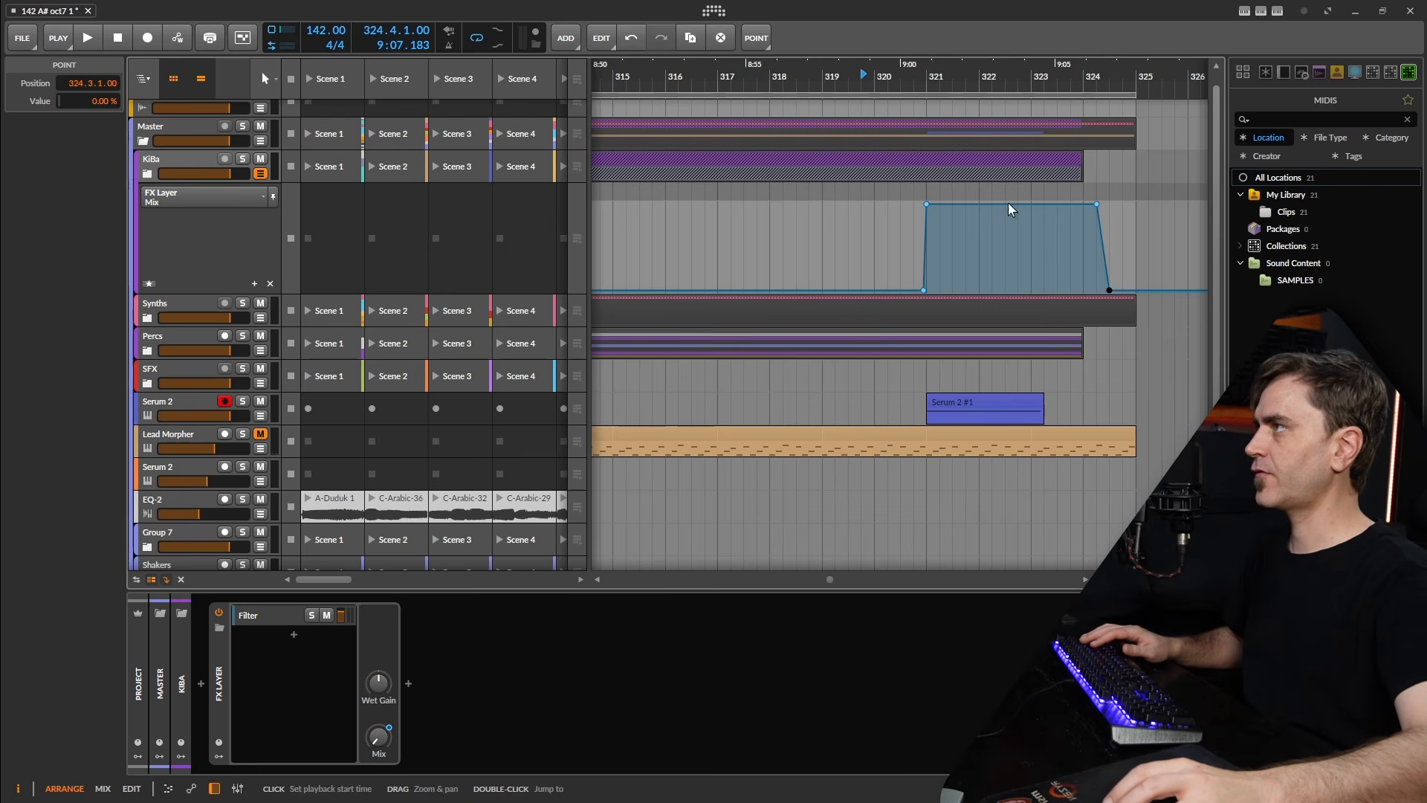
Play back the passage around the moved Serum 2 #1 clip and select the Serum 2 track
key("space")
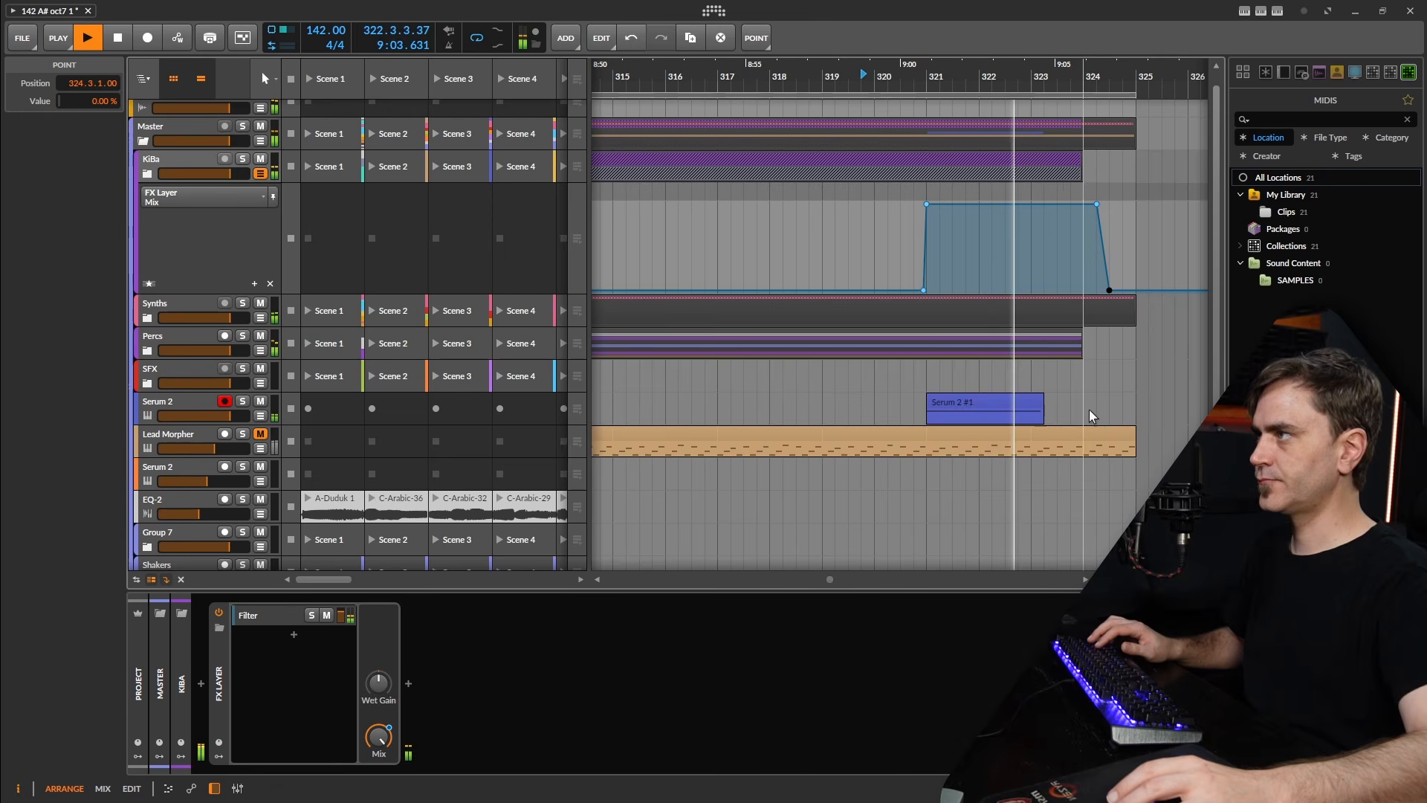
scroll(1055, 427, "down", 2, "ctrl")
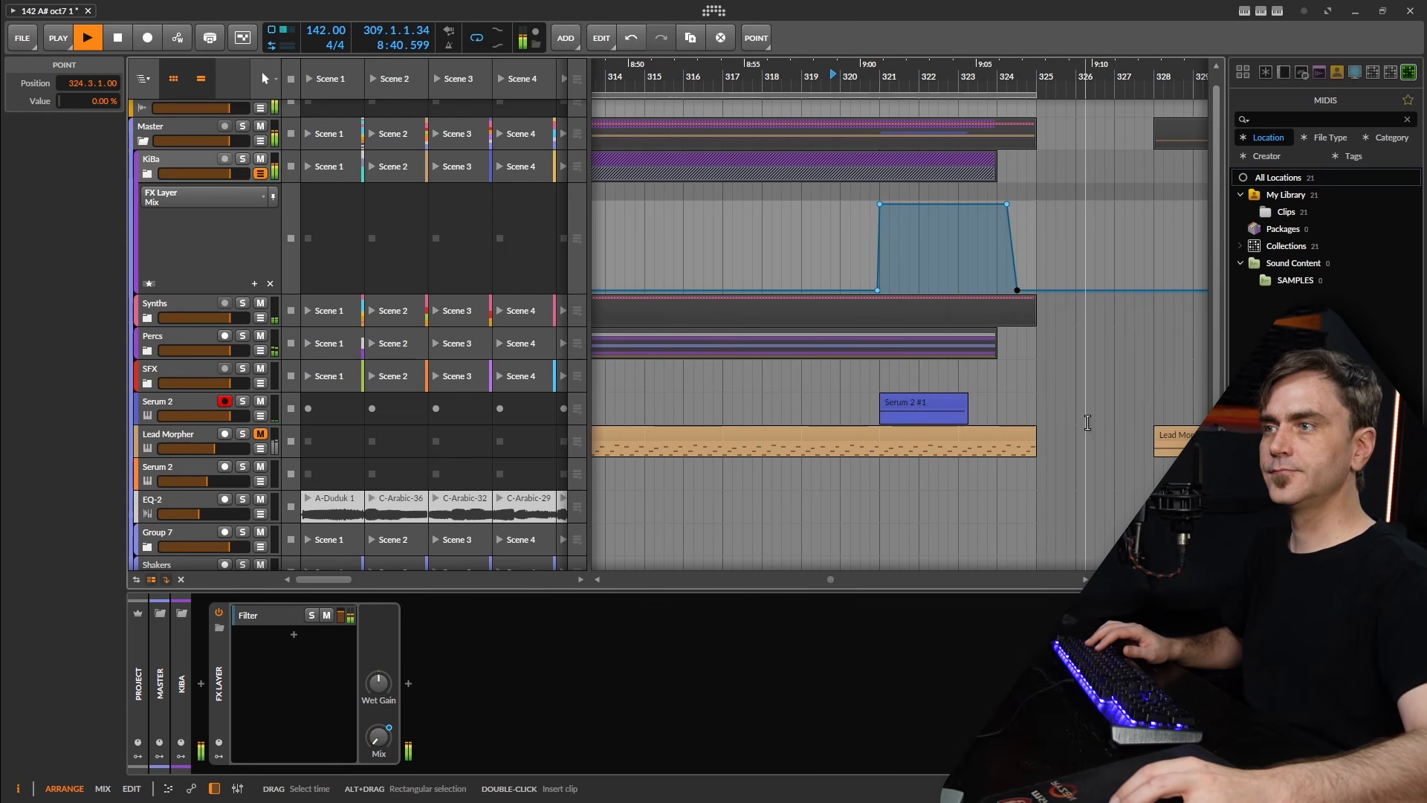
left_click(918, 404)
left_click(190, 400)
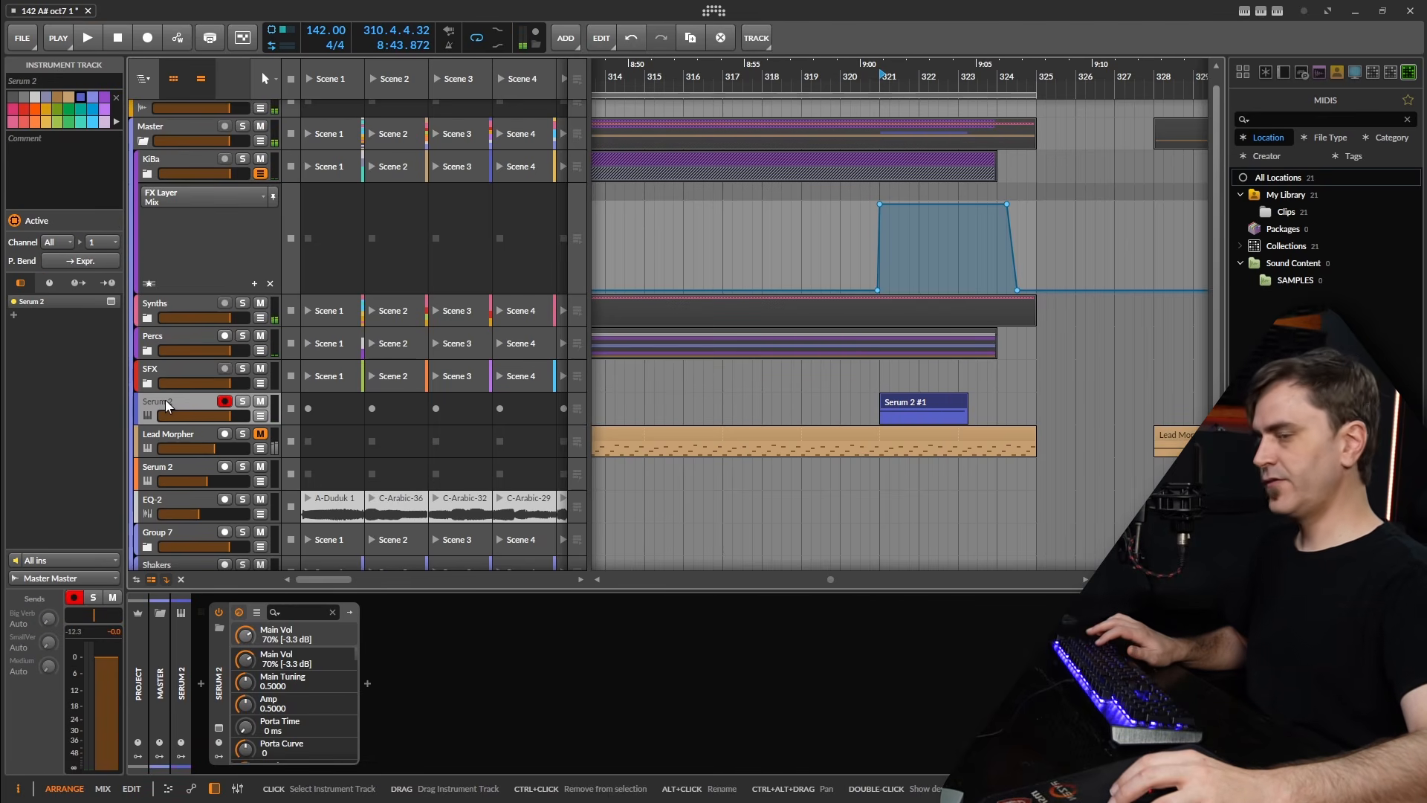
Duplicate the Serum 2 track and move the copied clip so it starts at 321.4.1
key("ctrl+d")
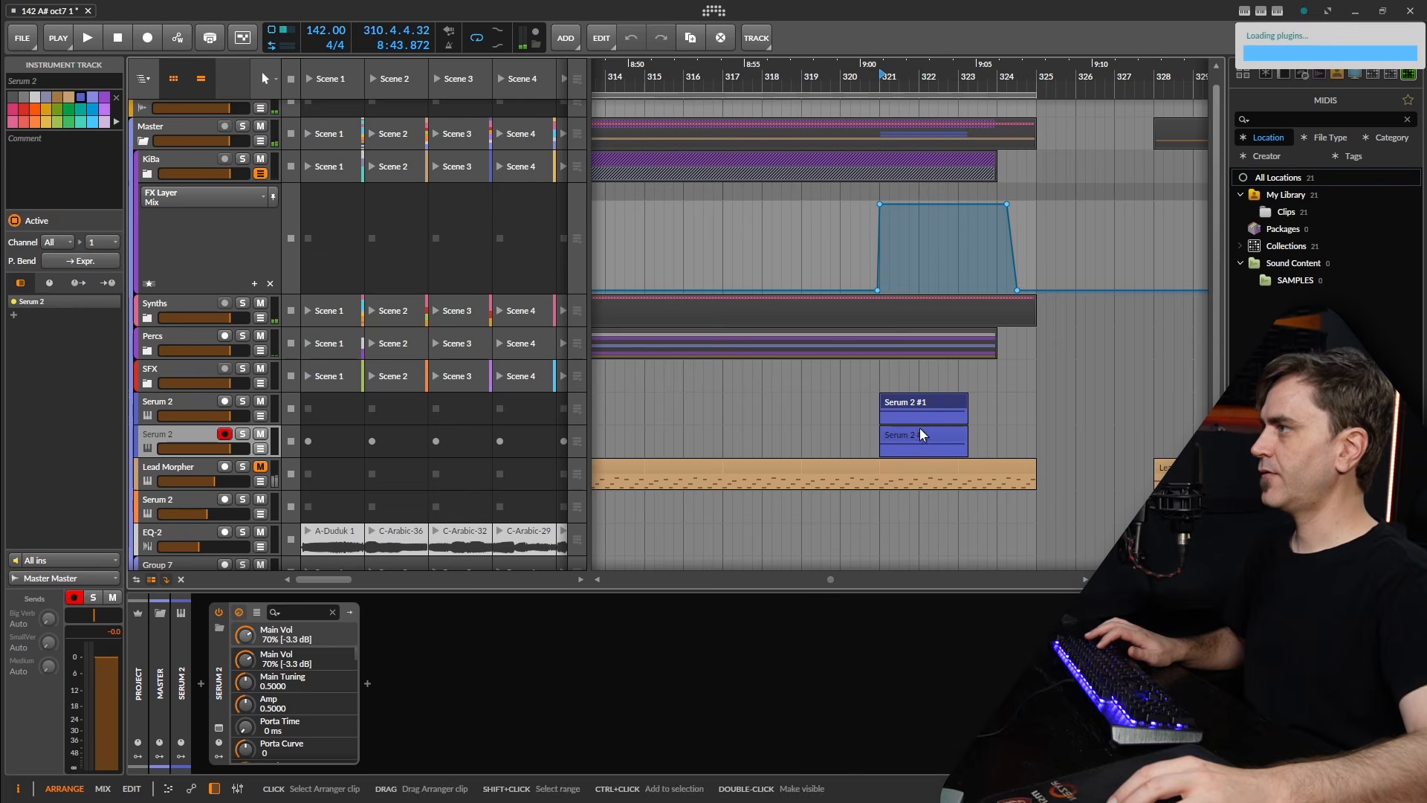
left_click(920, 429)
left_click_drag(930, 437, 962, 435)
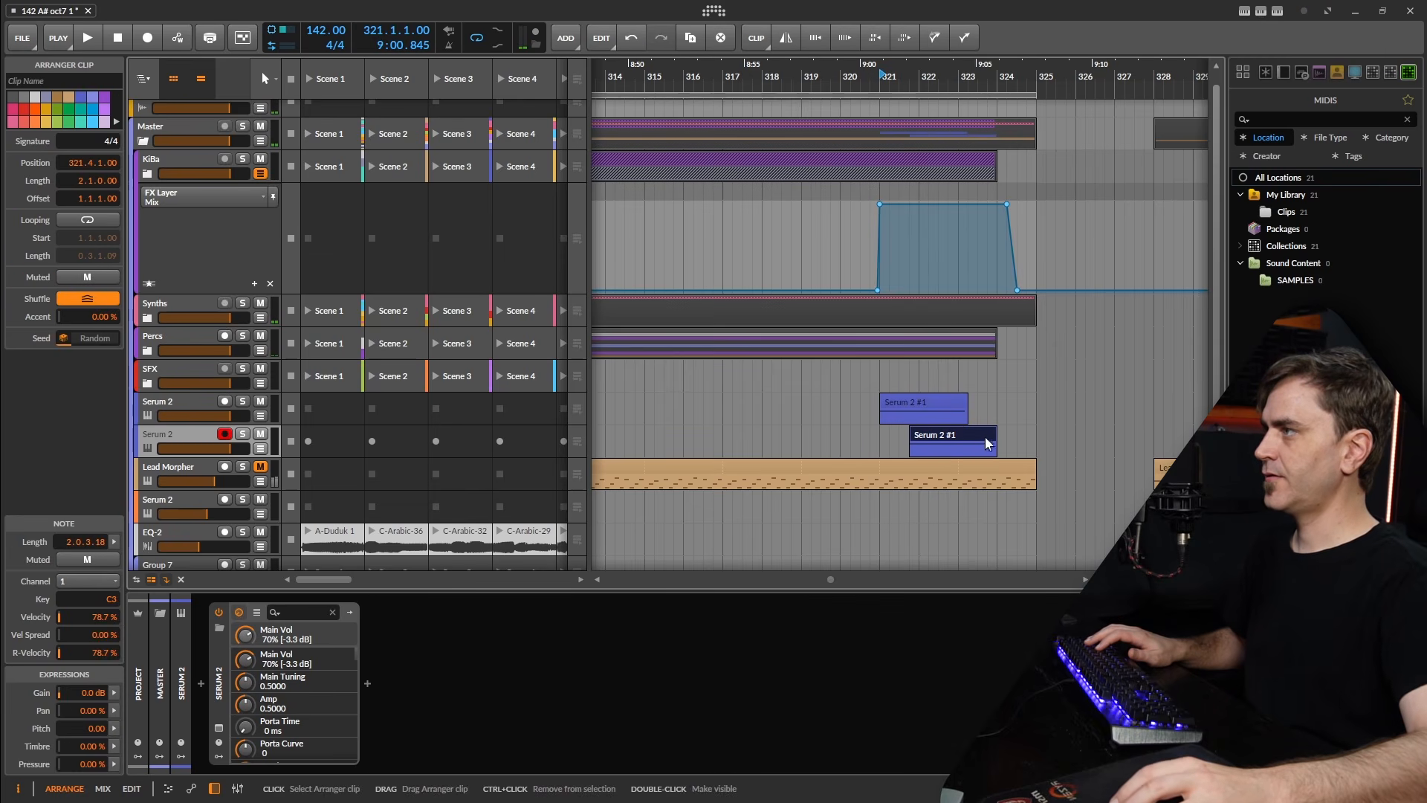
Reverse LFO 2 in the duplicated Serum 2 into a rising curve that starts at zero and bends up to the maximum
left_click(218, 729)
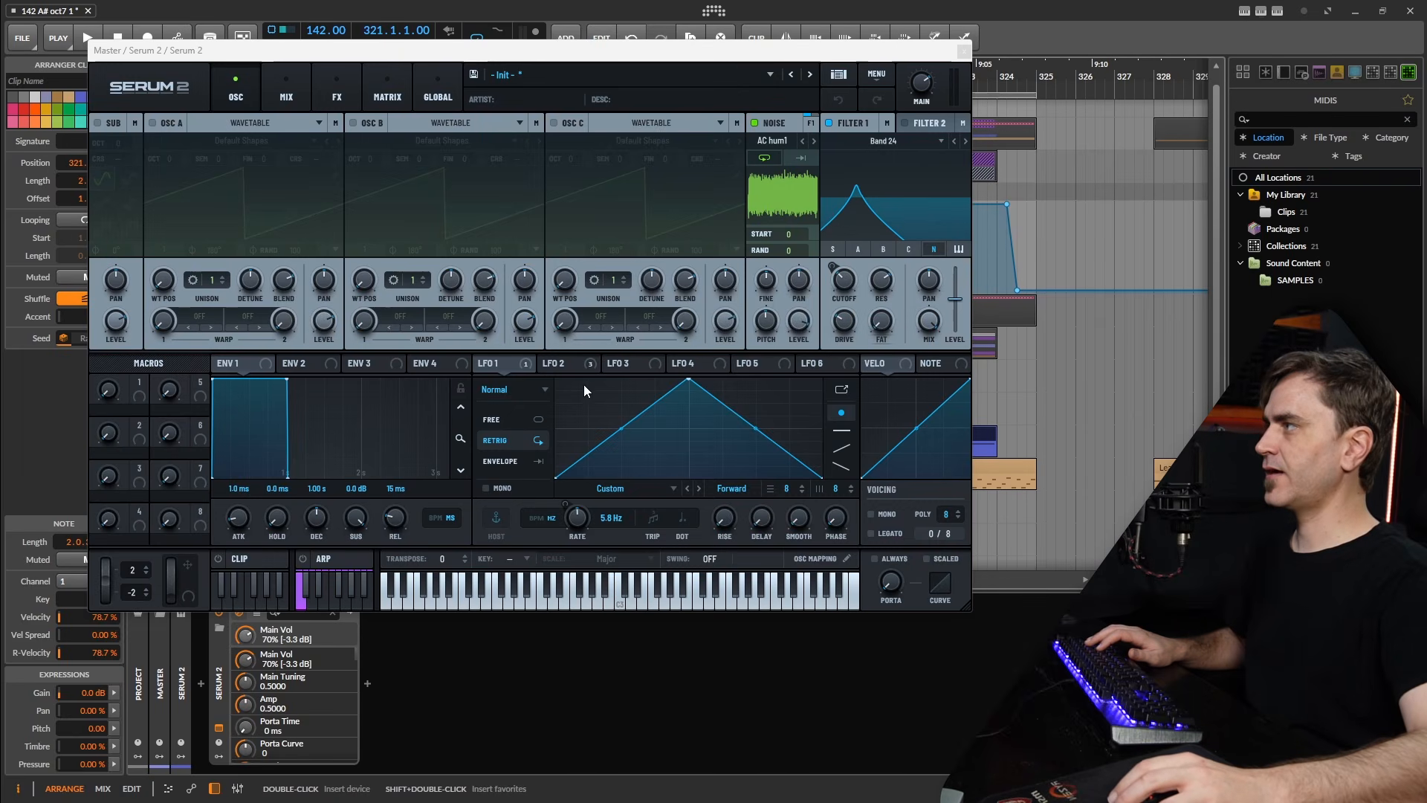
left_click(564, 365)
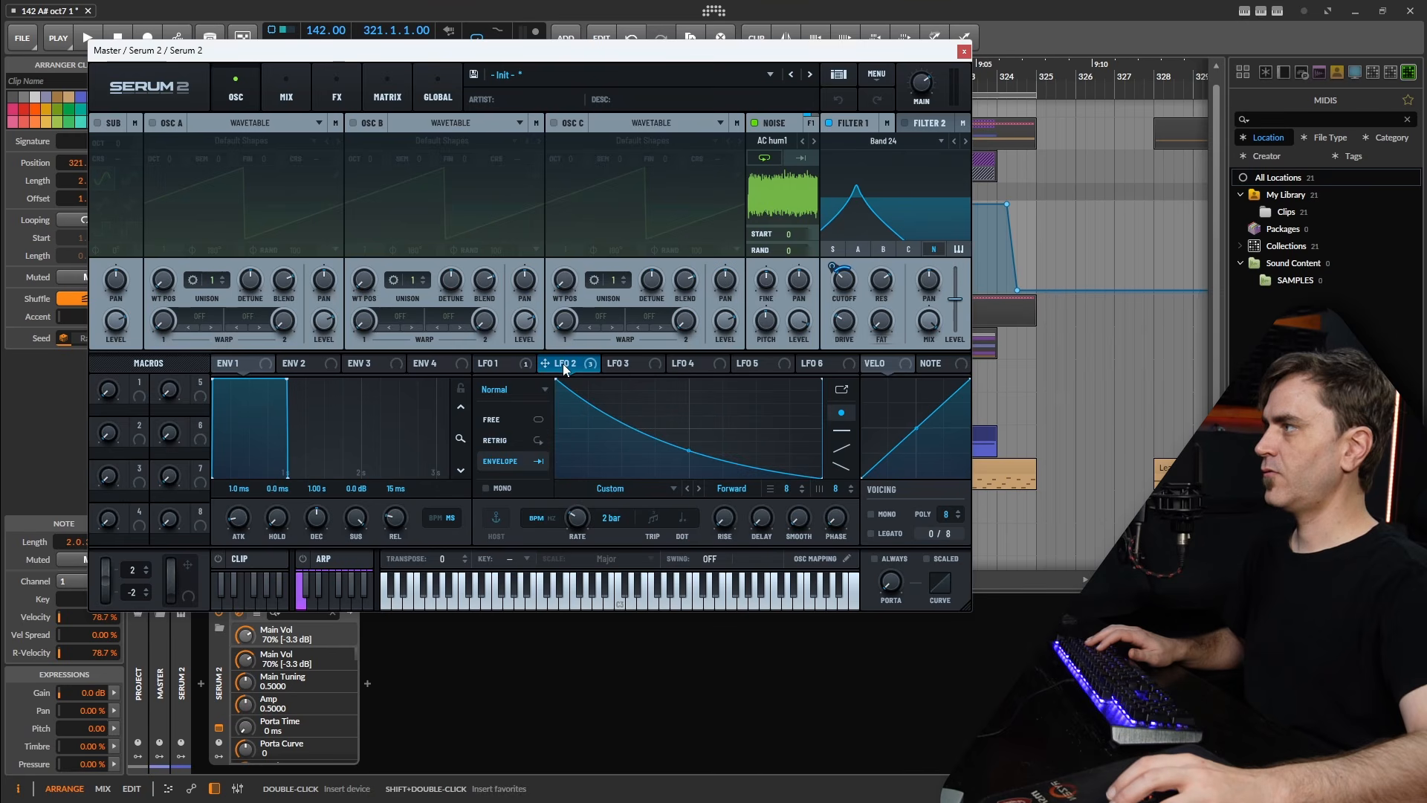
left_click_drag(555, 380, 545, 431)
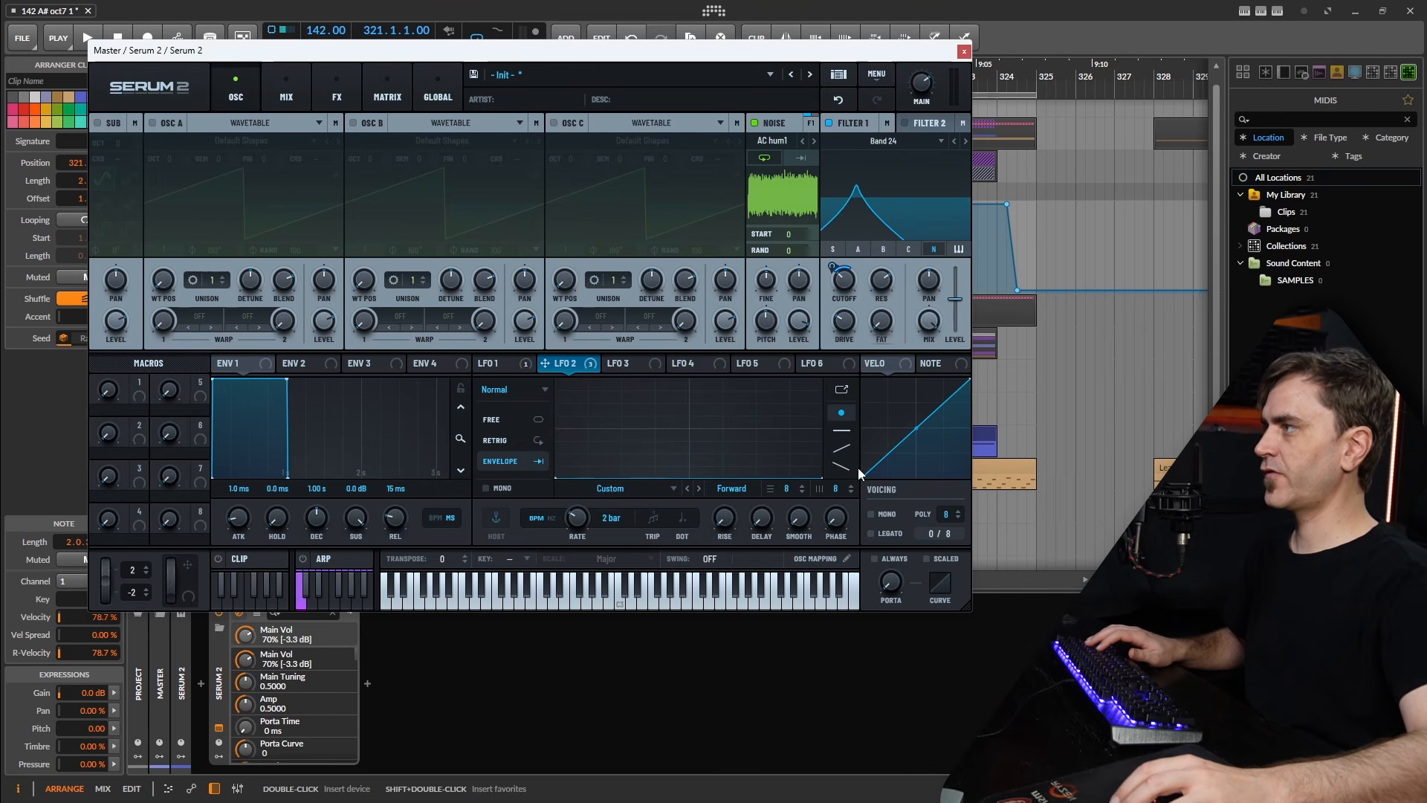
left_click_drag(821, 474, 809, 357)
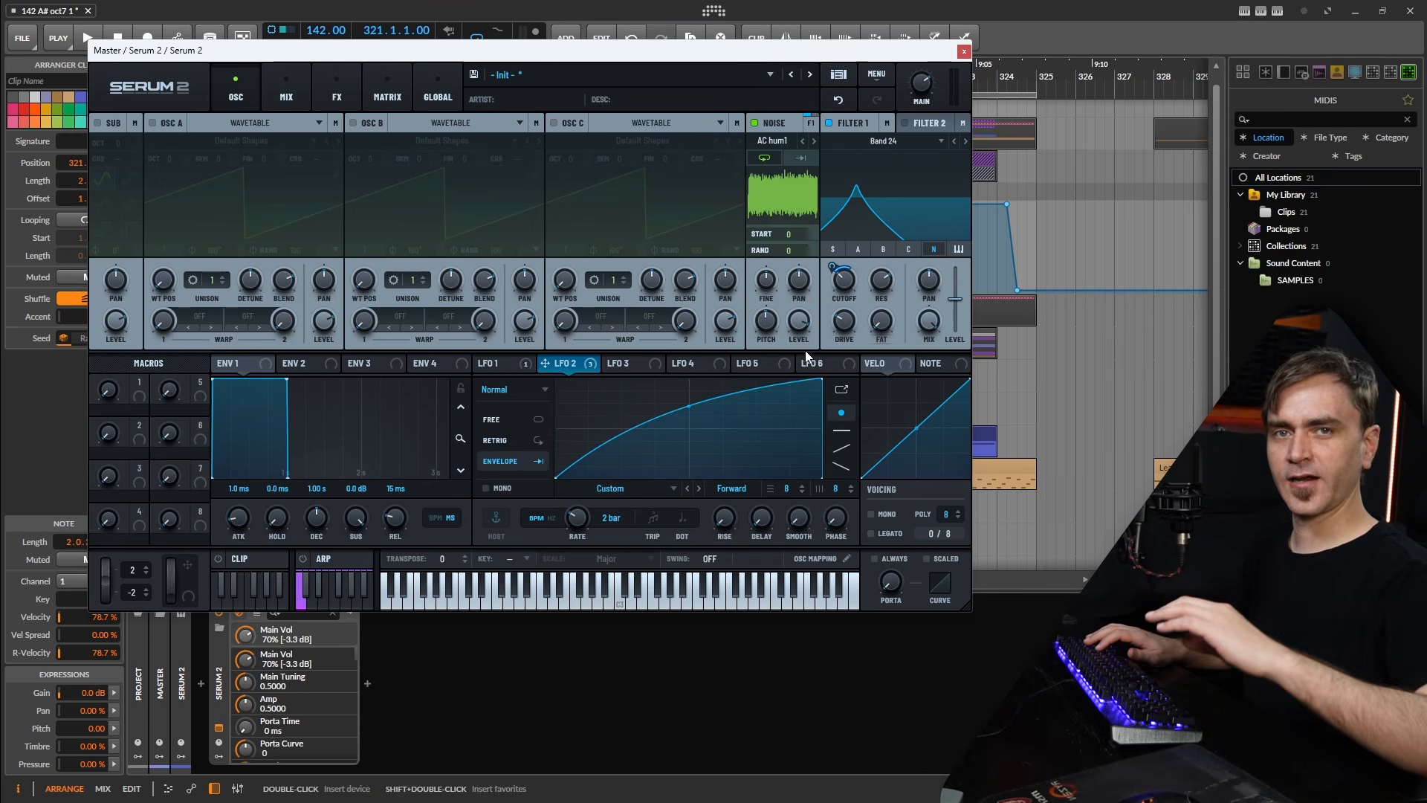
Play back the passage with both overlapping Serum 2 clips to hear the reversed version
key("space")
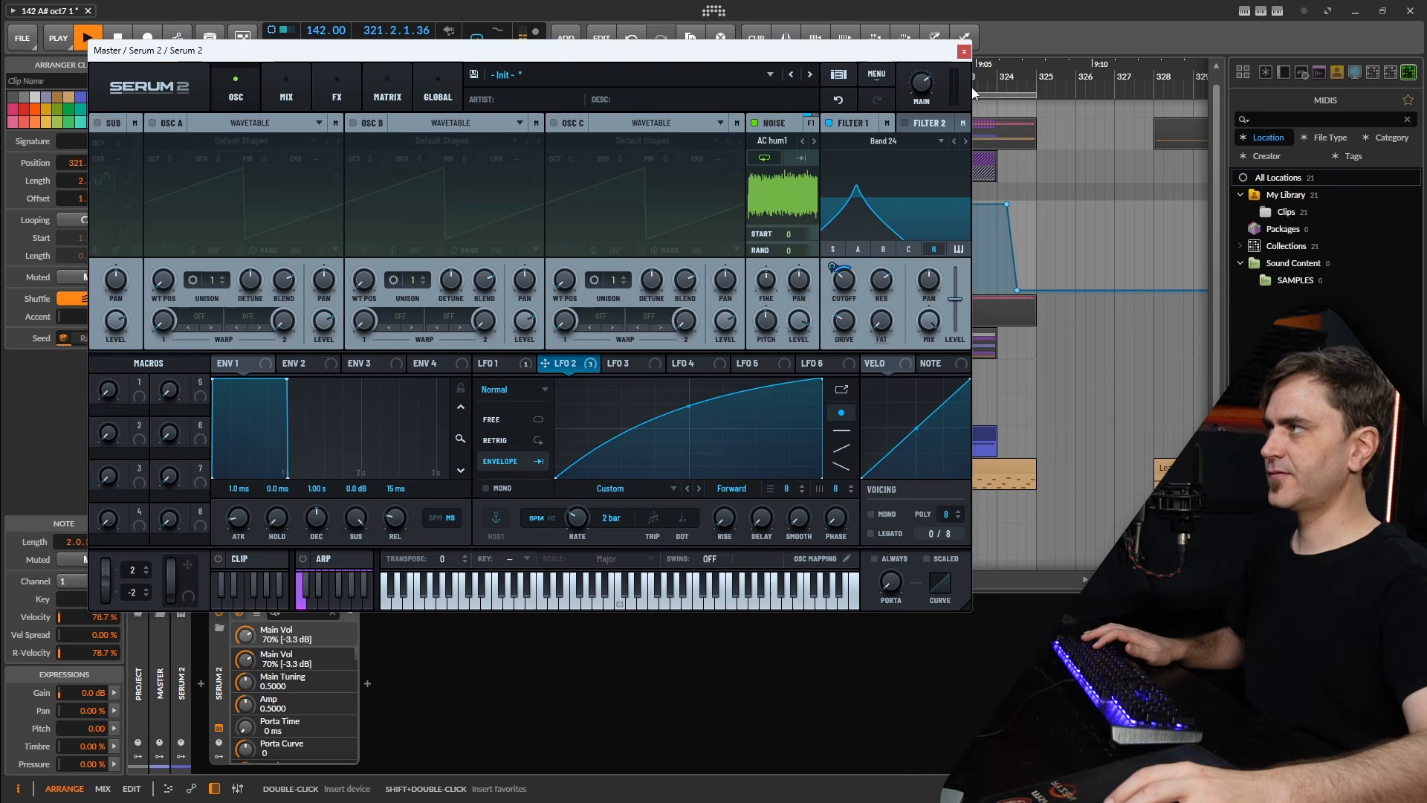
left_click(964, 51)
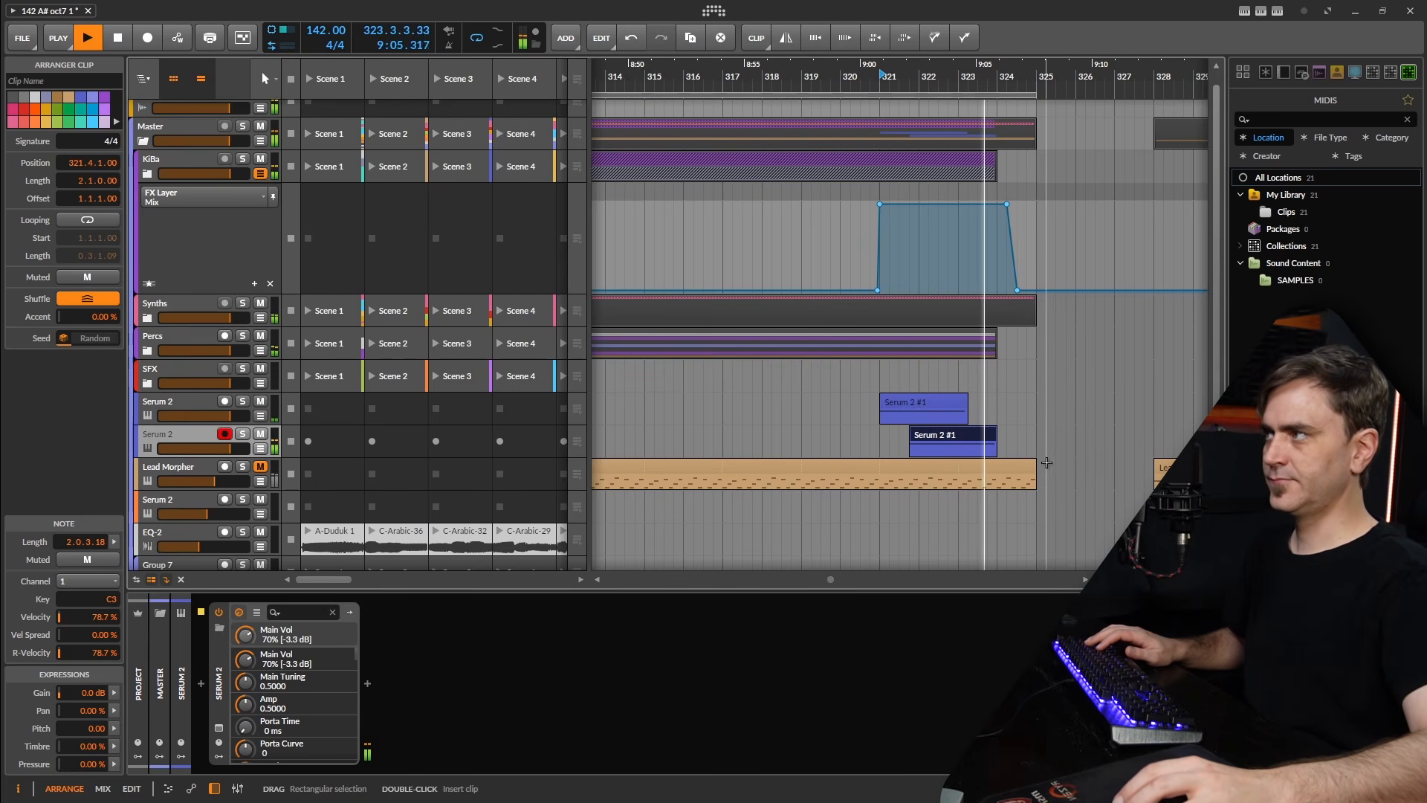
key("space")
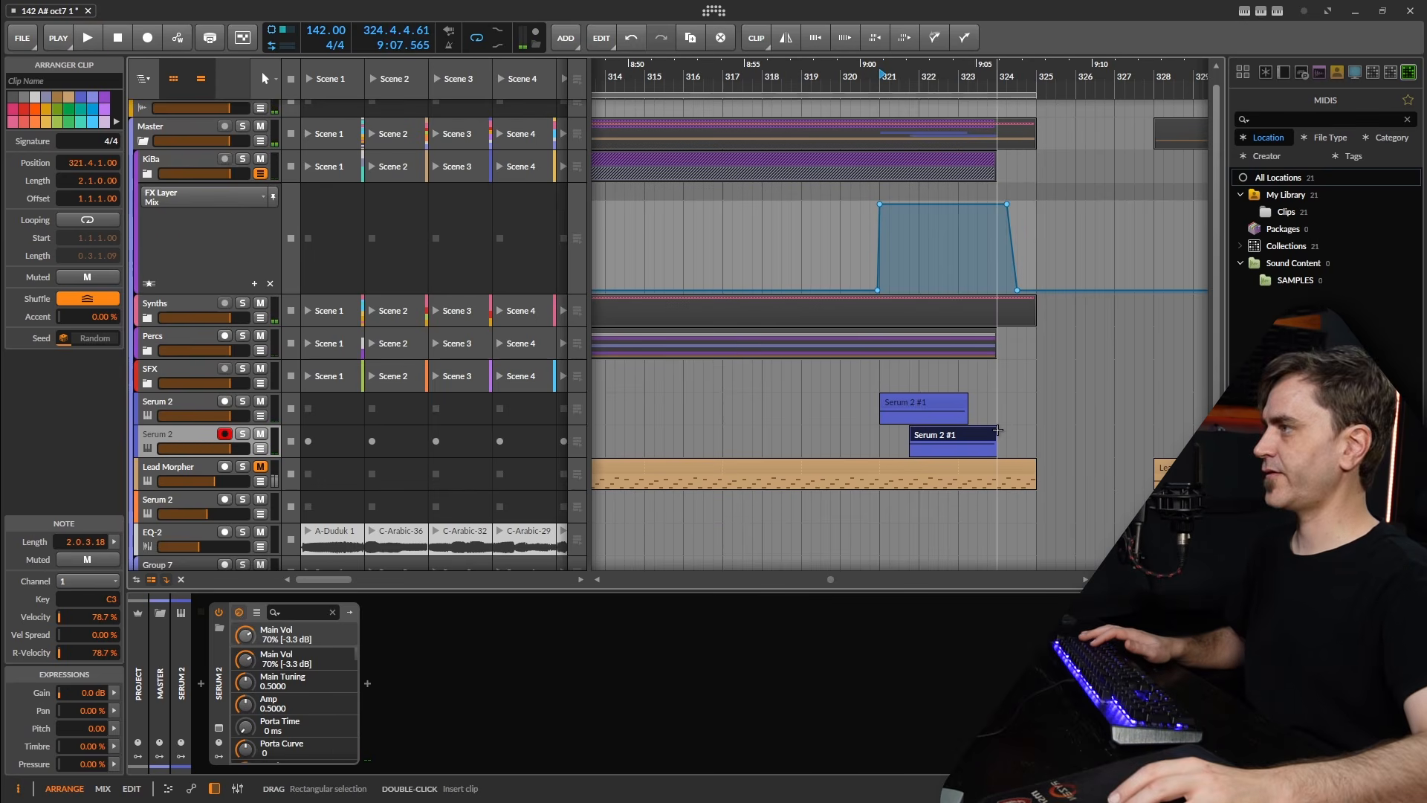
key("space")
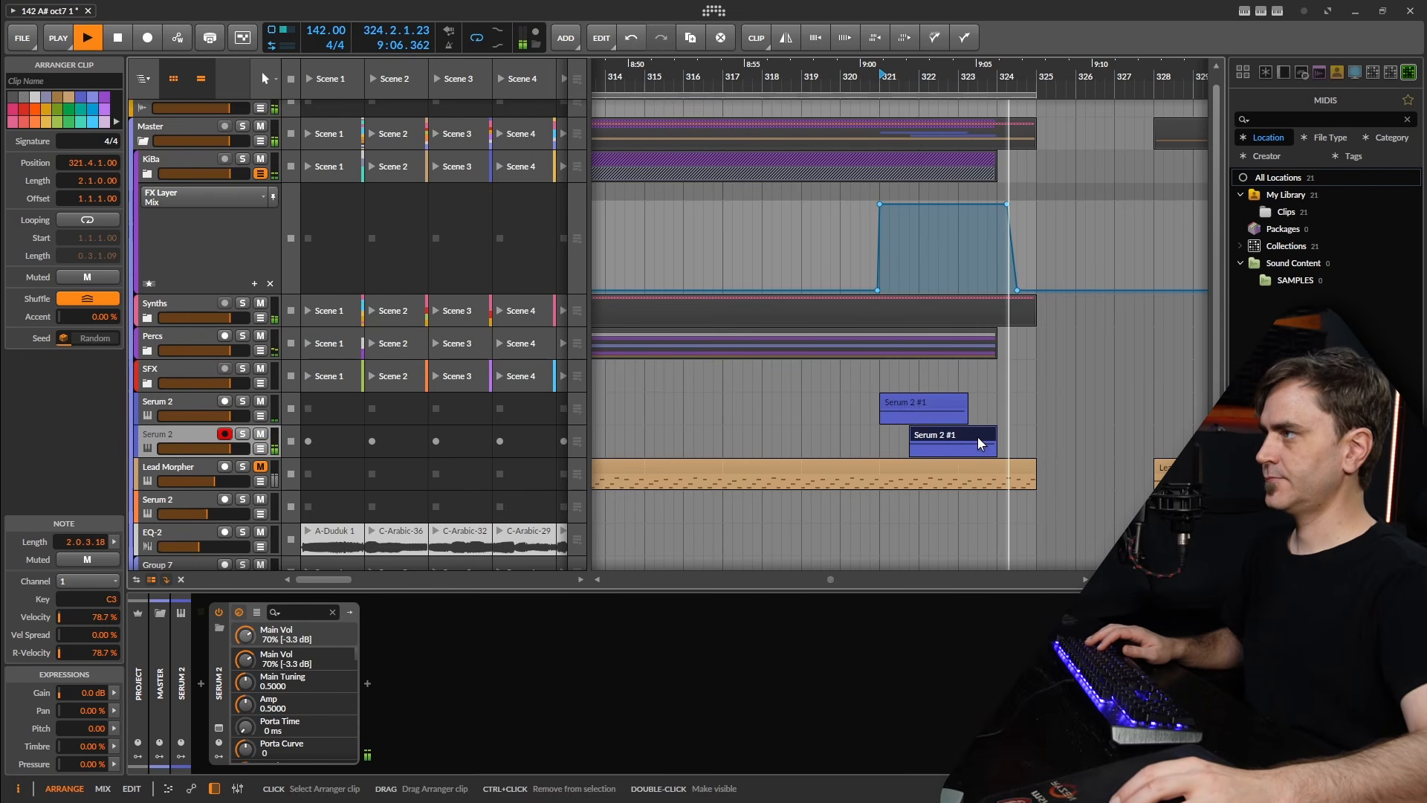
key("space")
Move the duplicated Serum 2 #1 clip to start at 322.3.1 and listen to the arrangement
left_click_drag(978, 438, 1011, 436)
key("space")
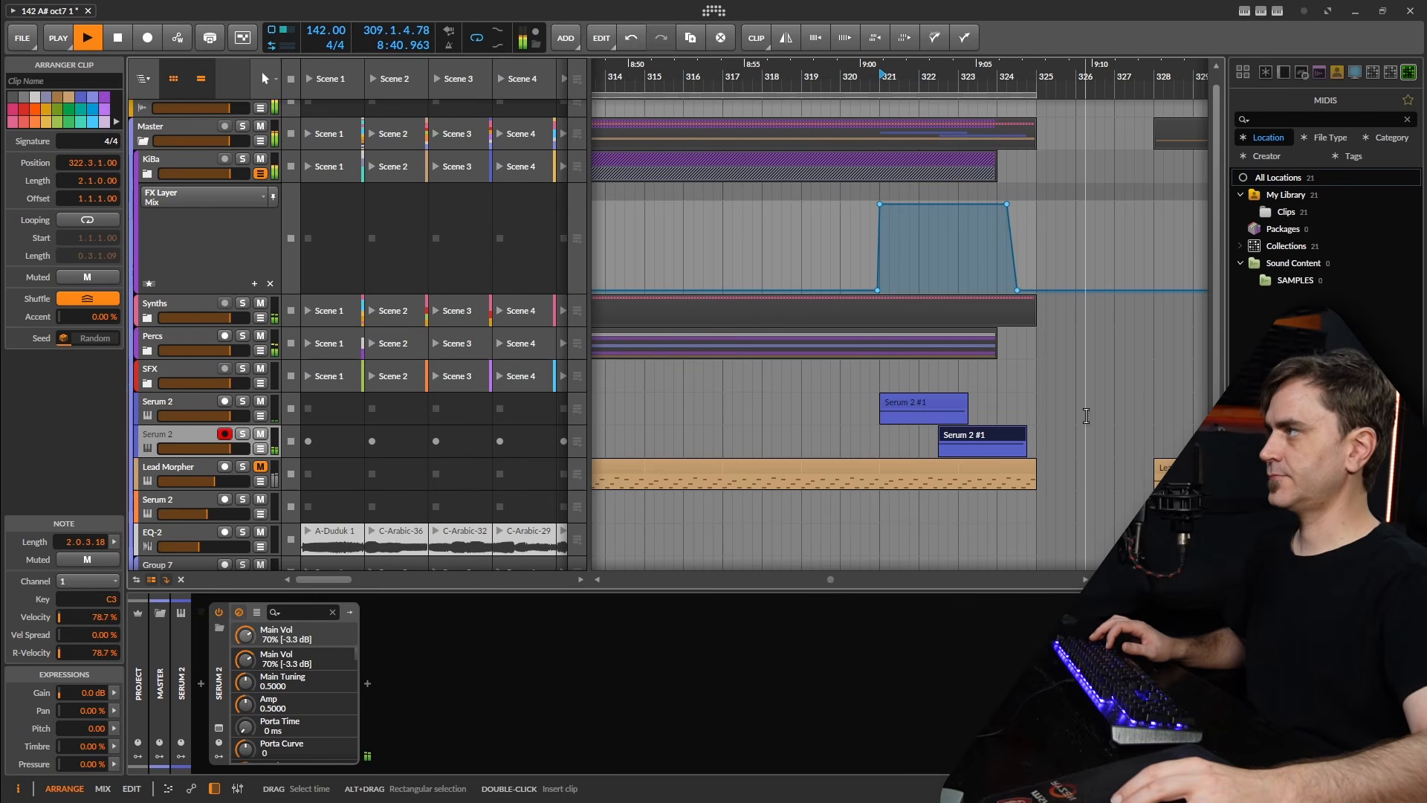
scroll(1086, 416, "down", 2)
left_click_drag(832, 416, 895, 418)
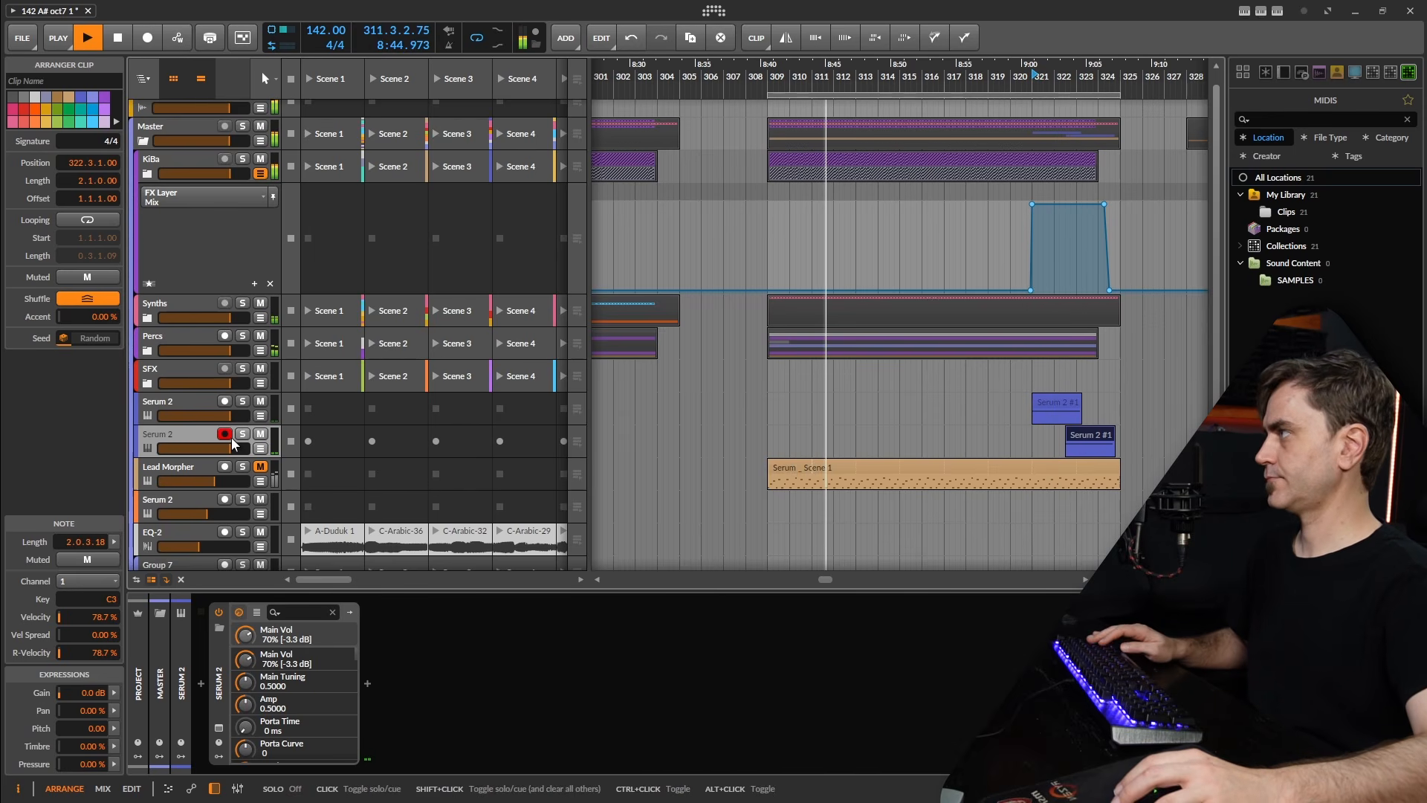
key("space")
Duplicate the first Serum 2 track again and delete the clip from the new copy
left_click(193, 402)
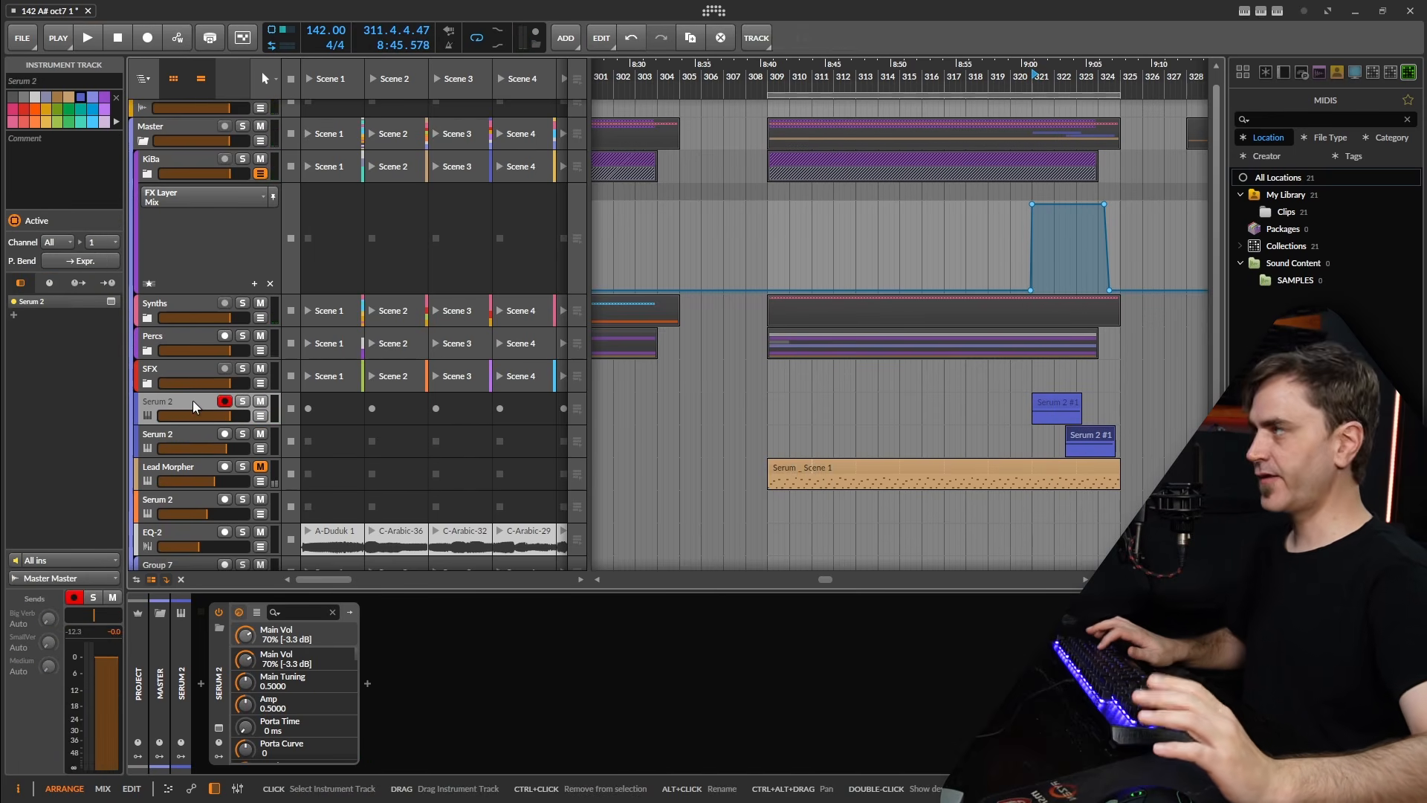
key("ctrl+d")
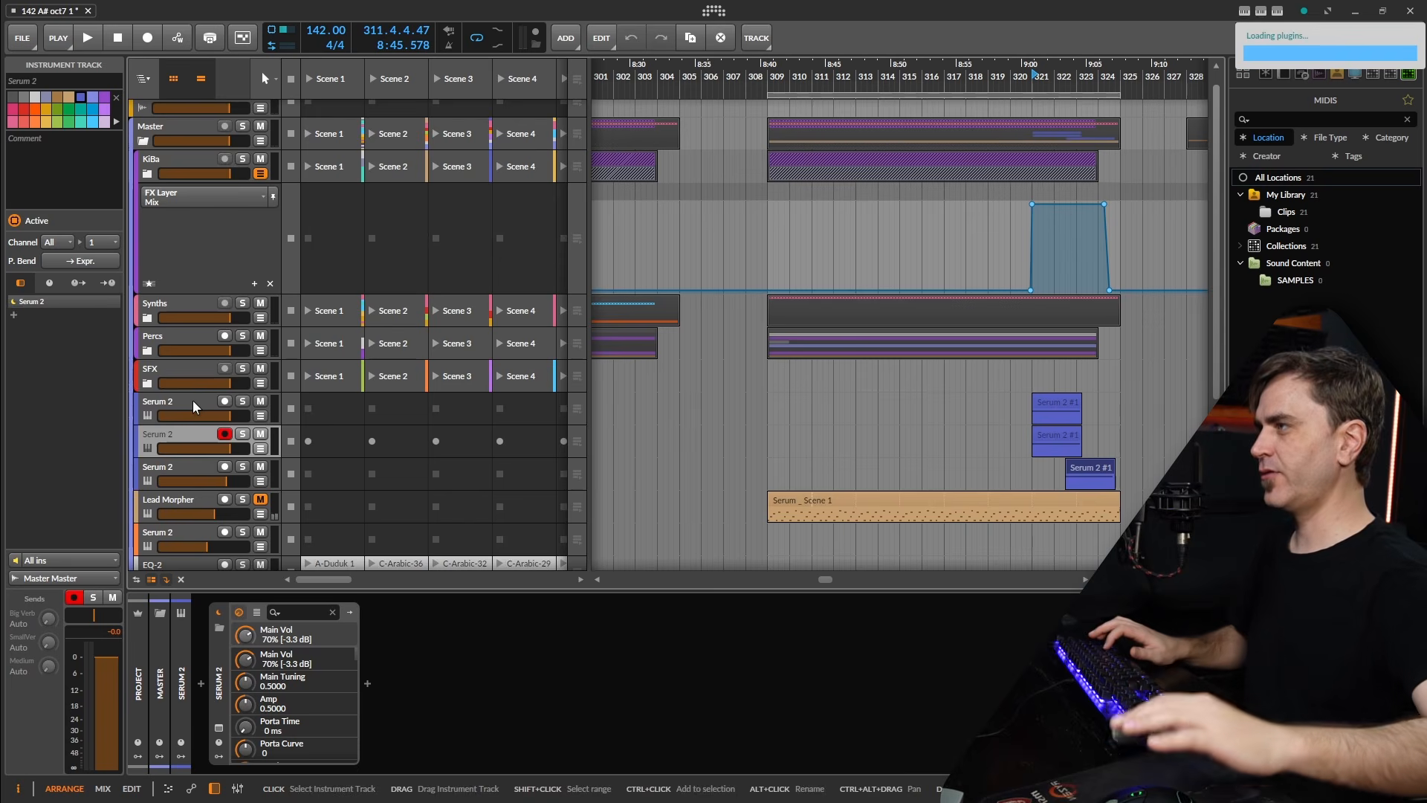
key("Delete")
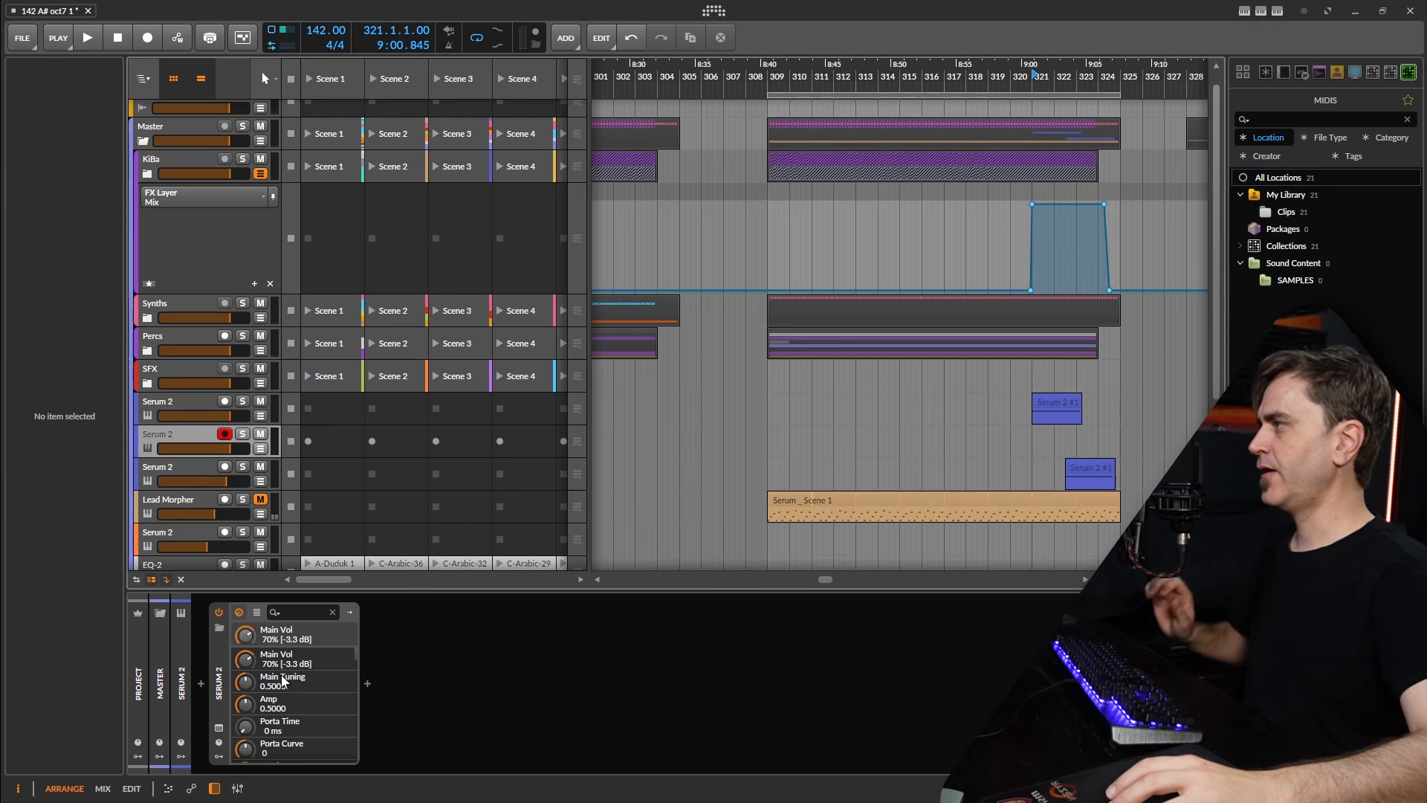
Remove all modulation destinations from LFO 2 in the new track's Serum 2
left_click(219, 729)
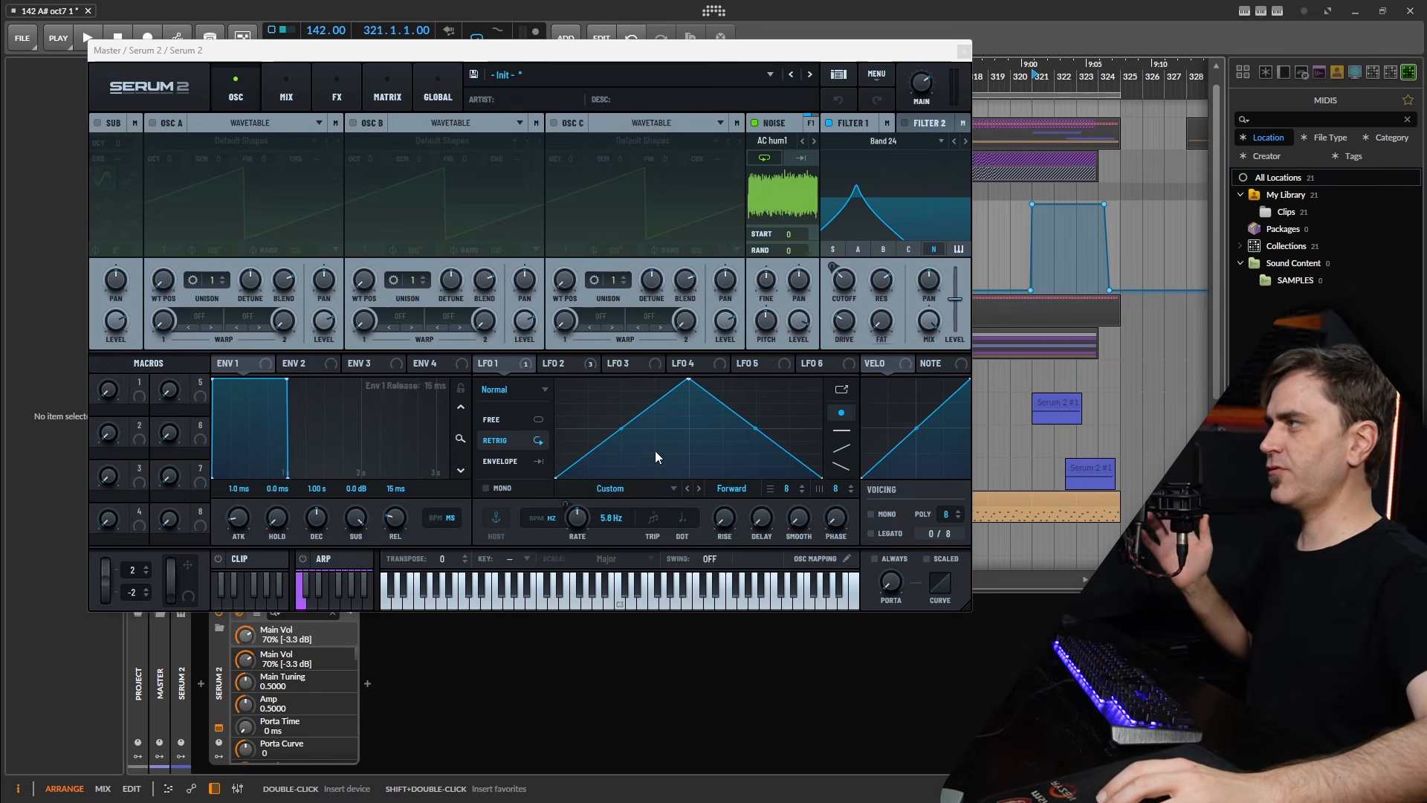
mouse_move(530, 371)
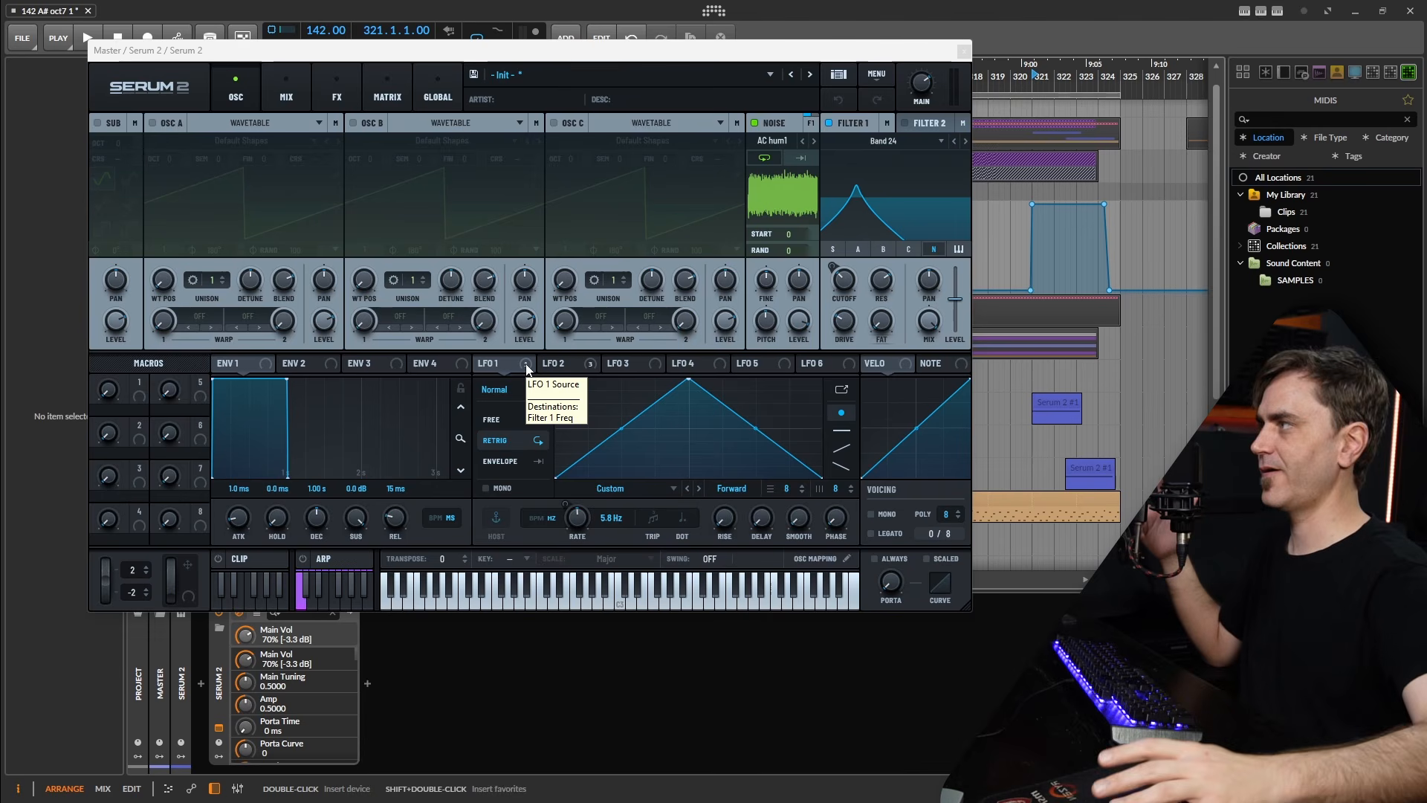
left_click(560, 364)
right_click(560, 364)
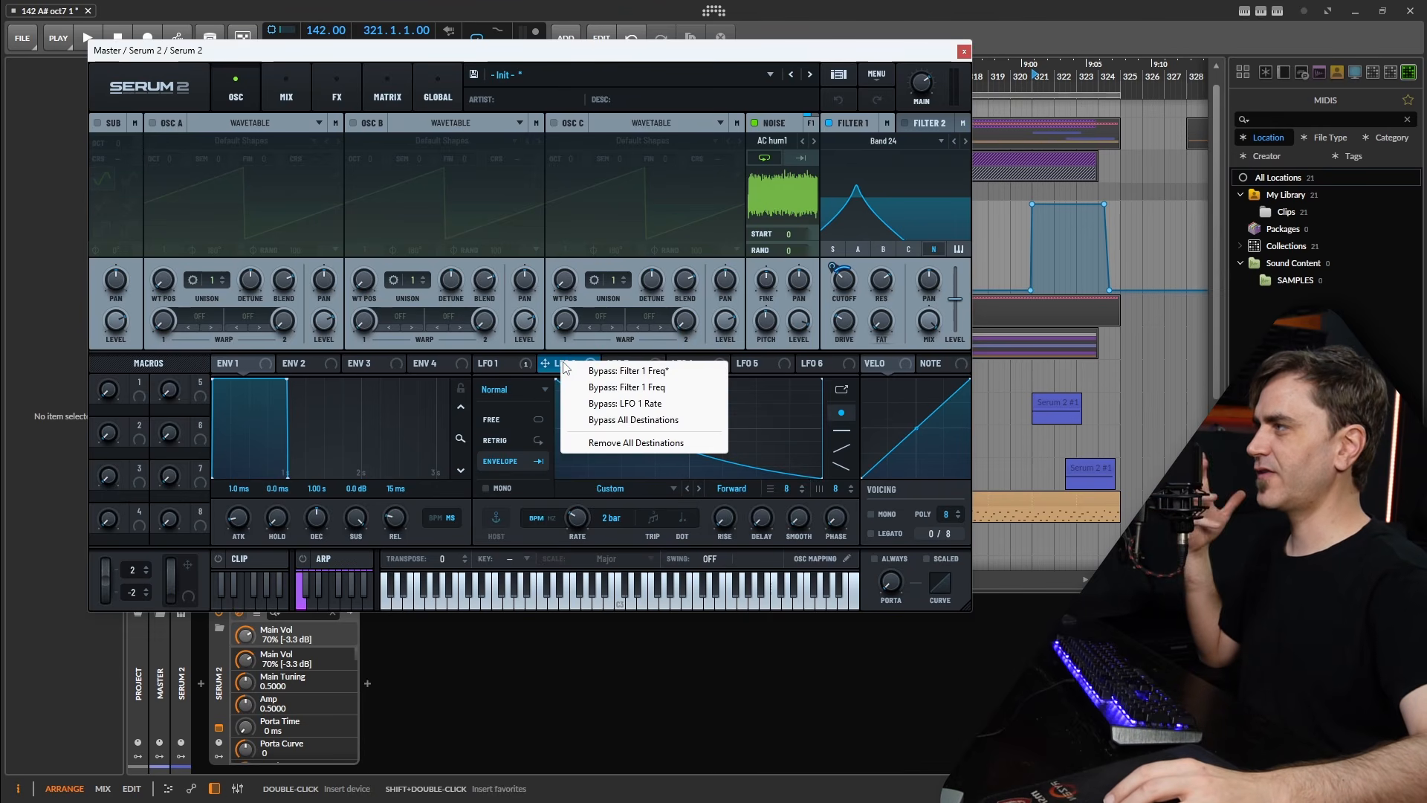
left_click(614, 444)
Remove LFO 1's existing destinations and assign it to the Filter 1 cutoff with an amount of 67%
left_click(501, 364)
right_click(502, 364)
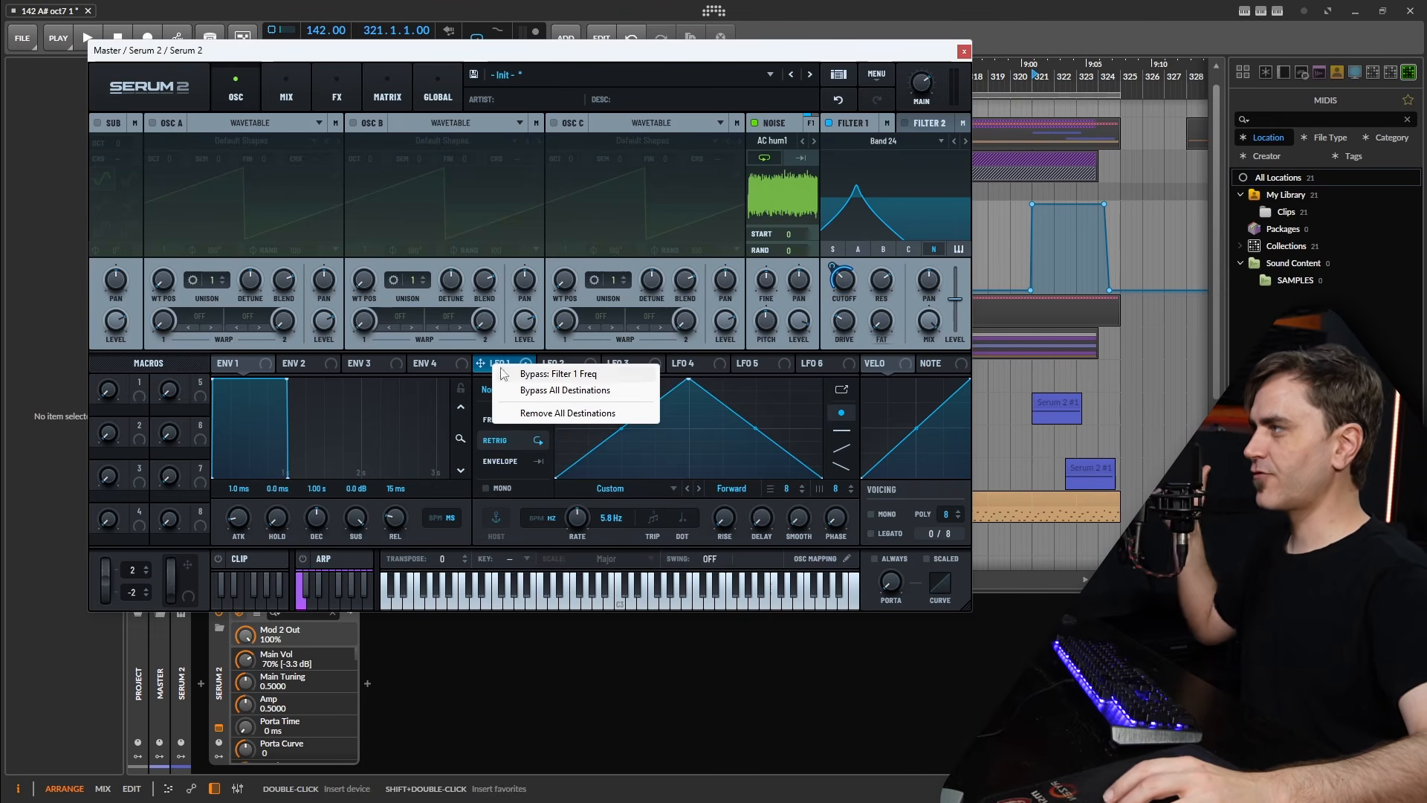
left_click(559, 413)
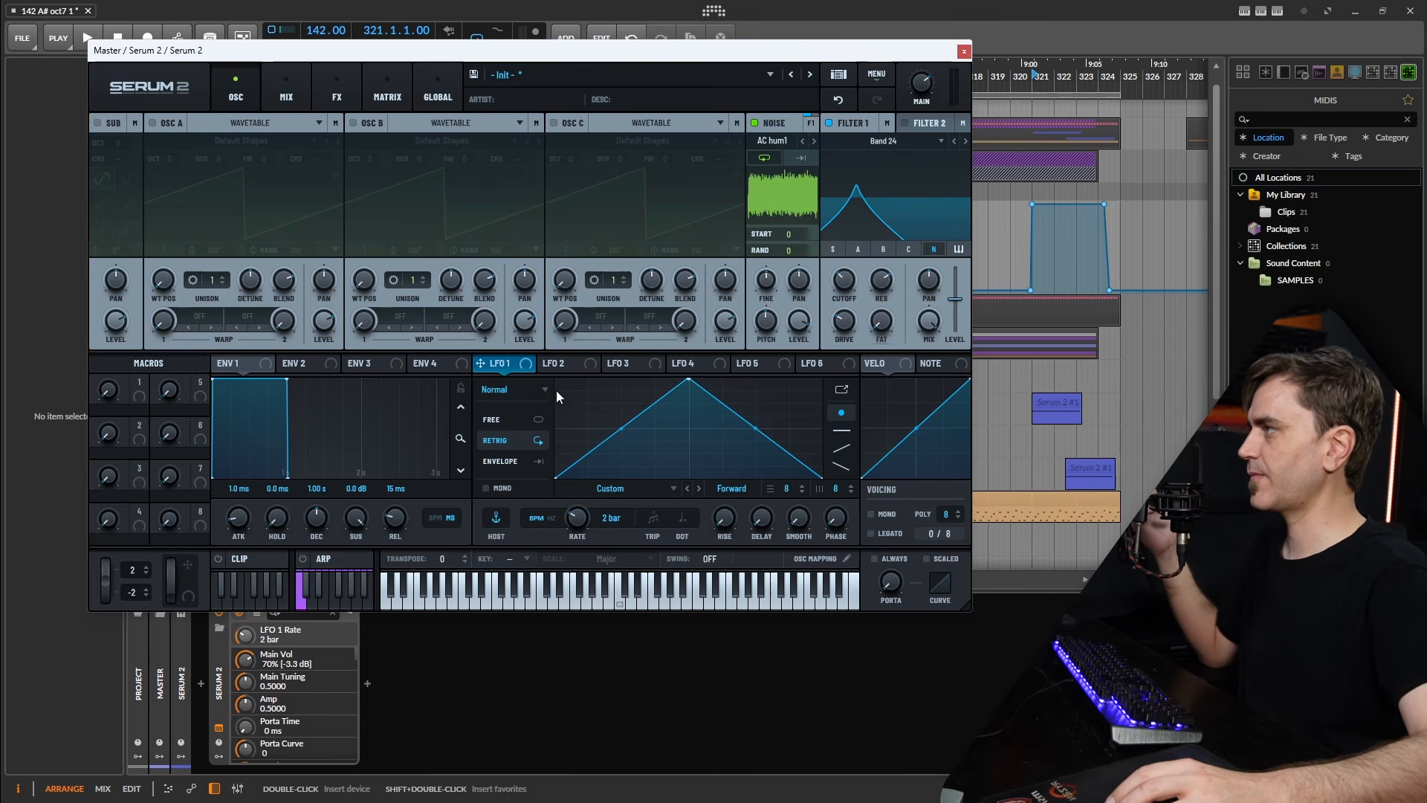
left_click_drag(489, 365, 855, 267)
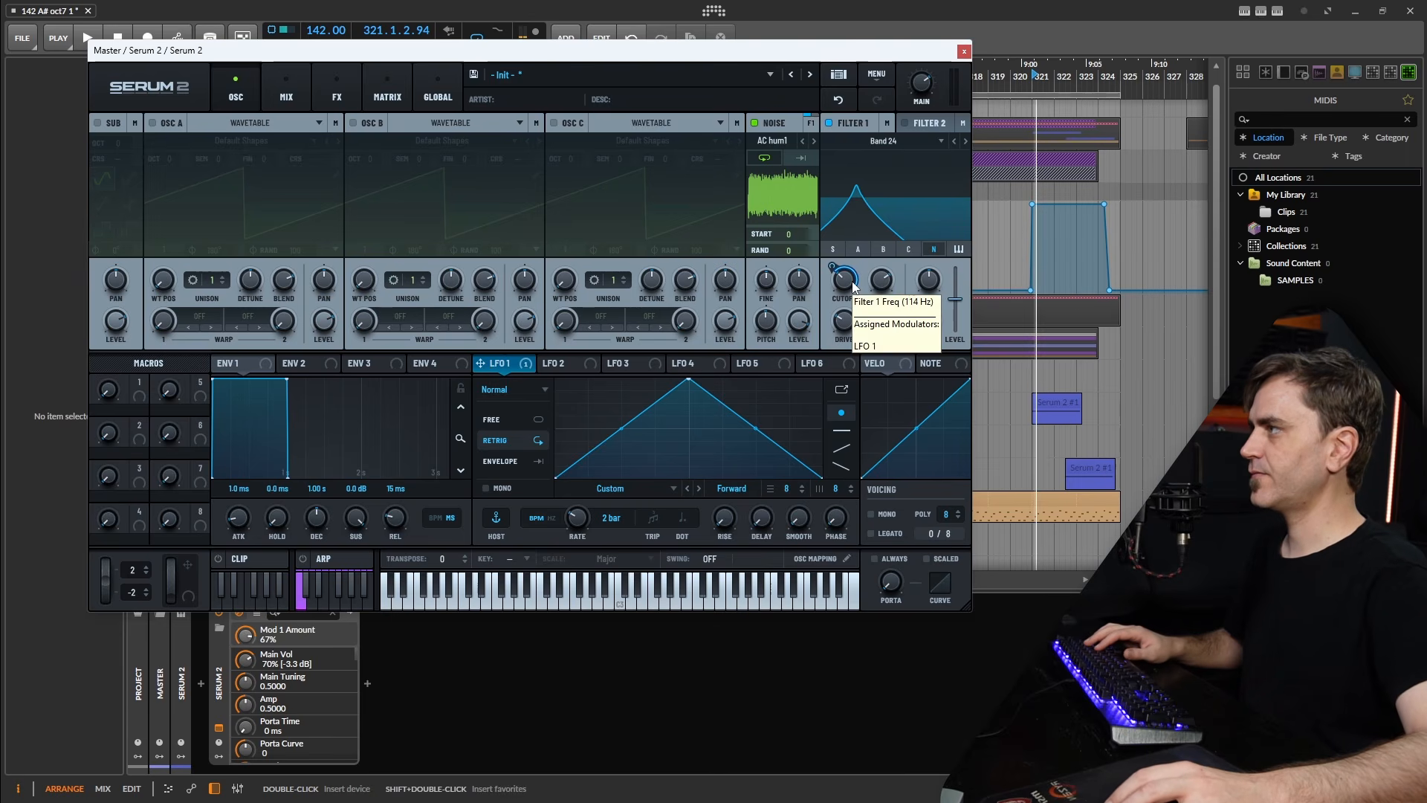
Copy the first Serum 2 #1 clip onto the new Serum 2 track at bar 309 and set playback to start there
left_click(965, 51)
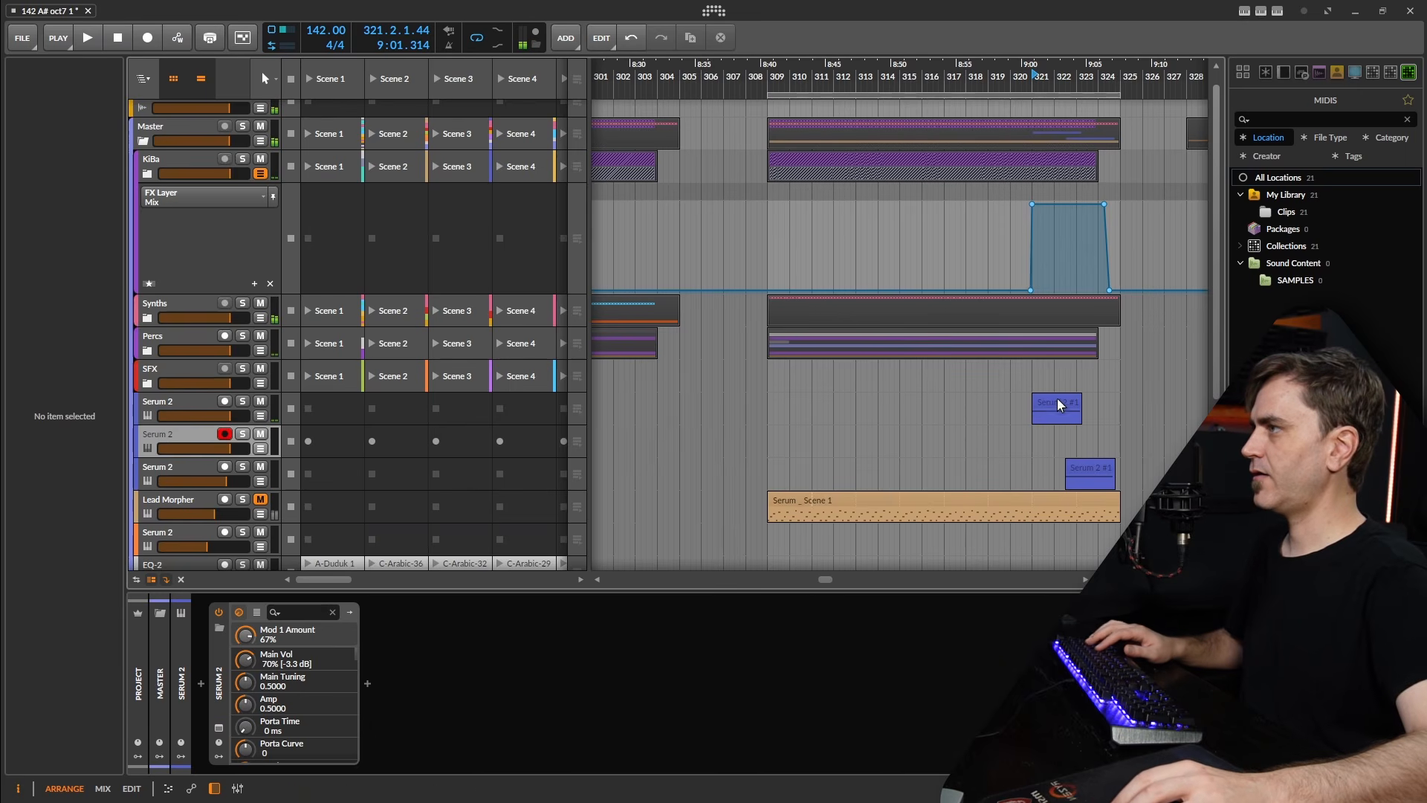
left_click_drag(1054, 404, 791, 447)
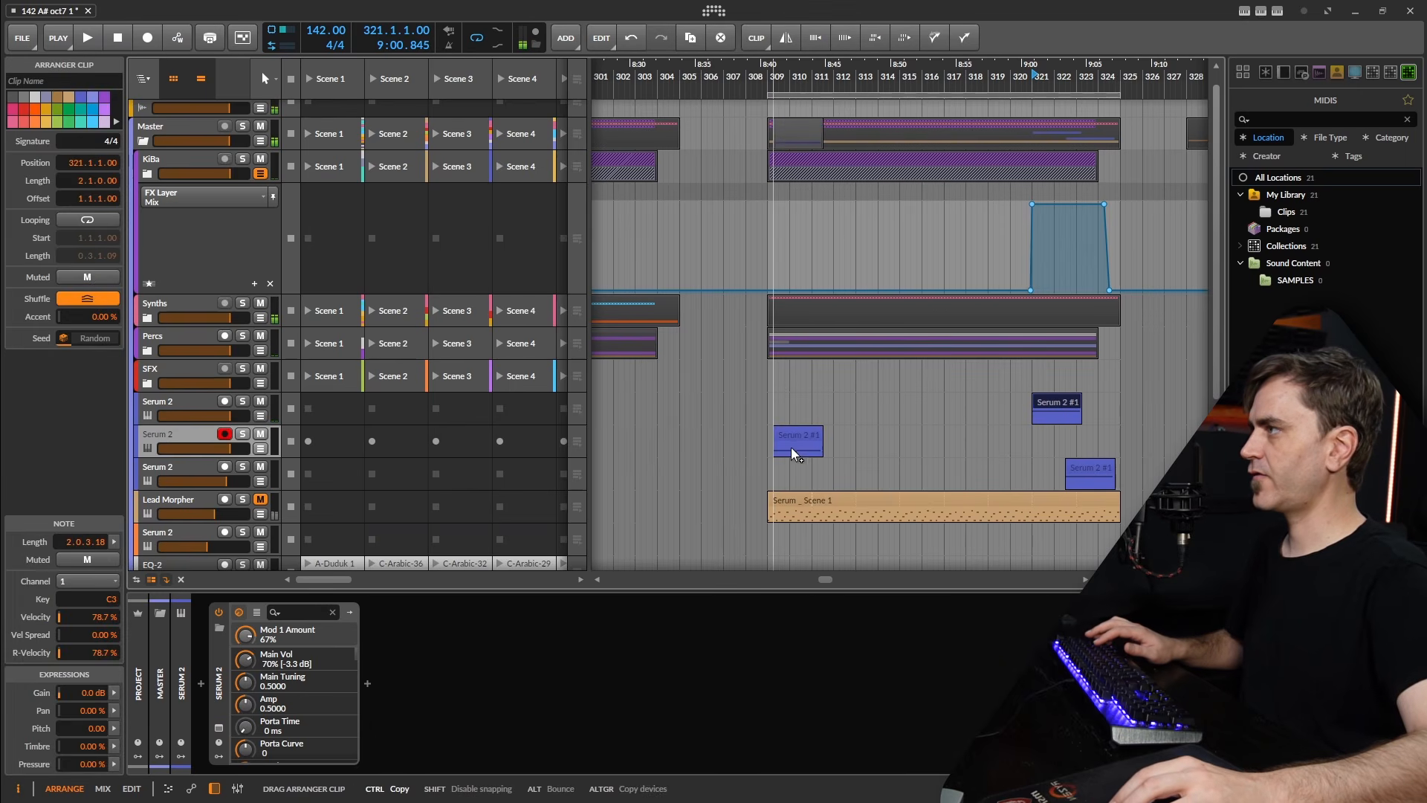
left_click(770, 85)
Toggle the Delay and Reverb effects in the new Serum 2's FX chain and return to the oscillator page
left_click(219, 728)
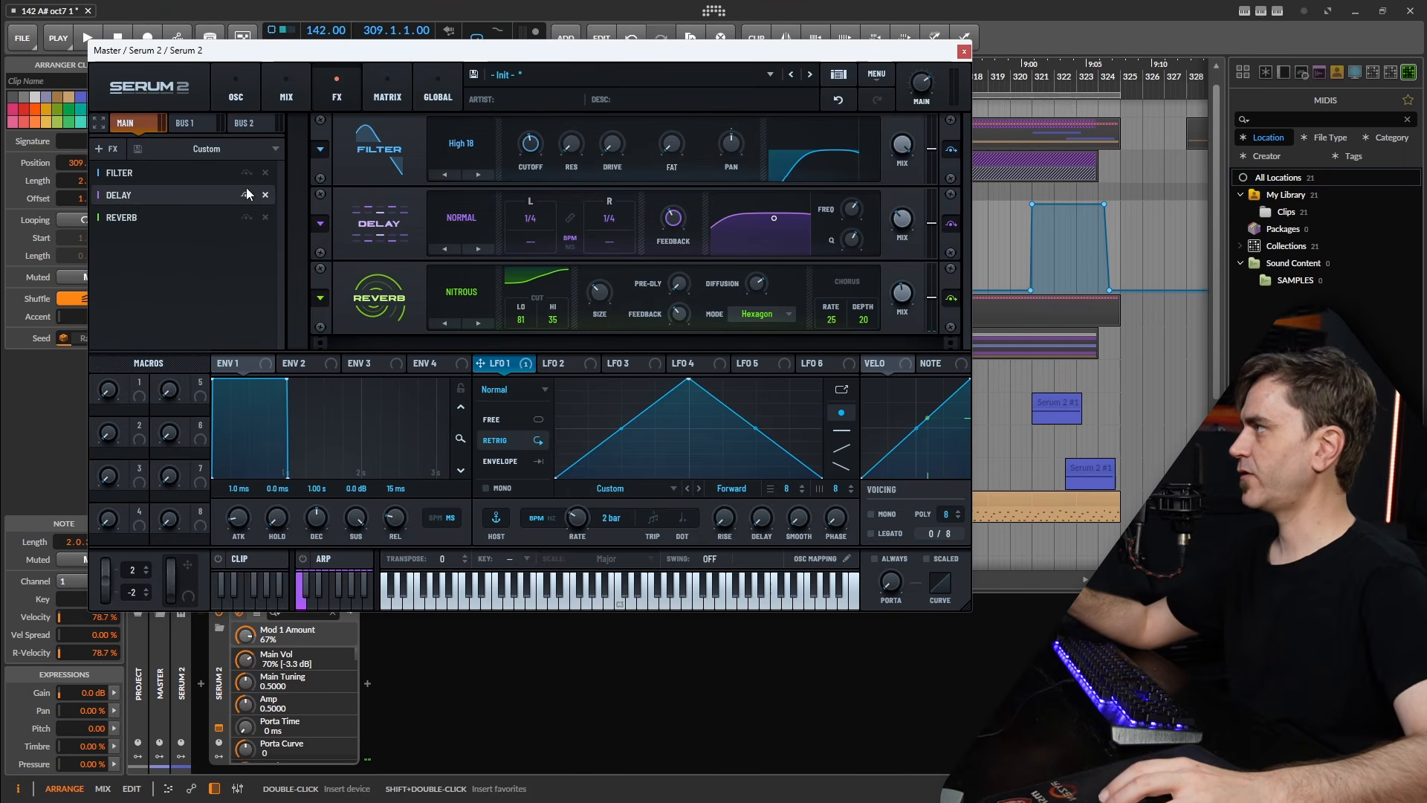
left_click(246, 194)
left_click(246, 217)
left_click(236, 93)
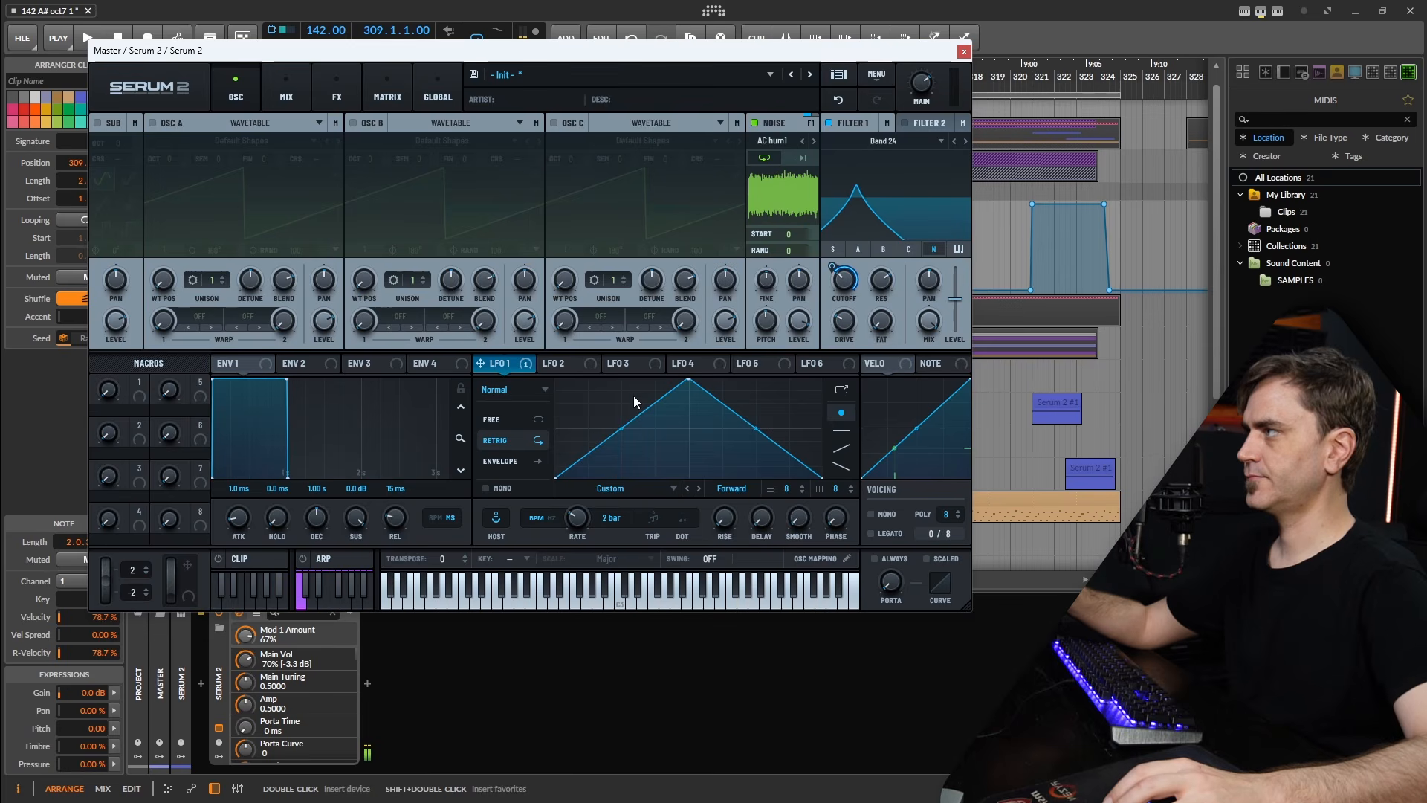
Shape LFO 1 in the enlarged editor into a zigzag whose successive peaks and valleys widen in spacing and shrink in height
left_click(841, 391)
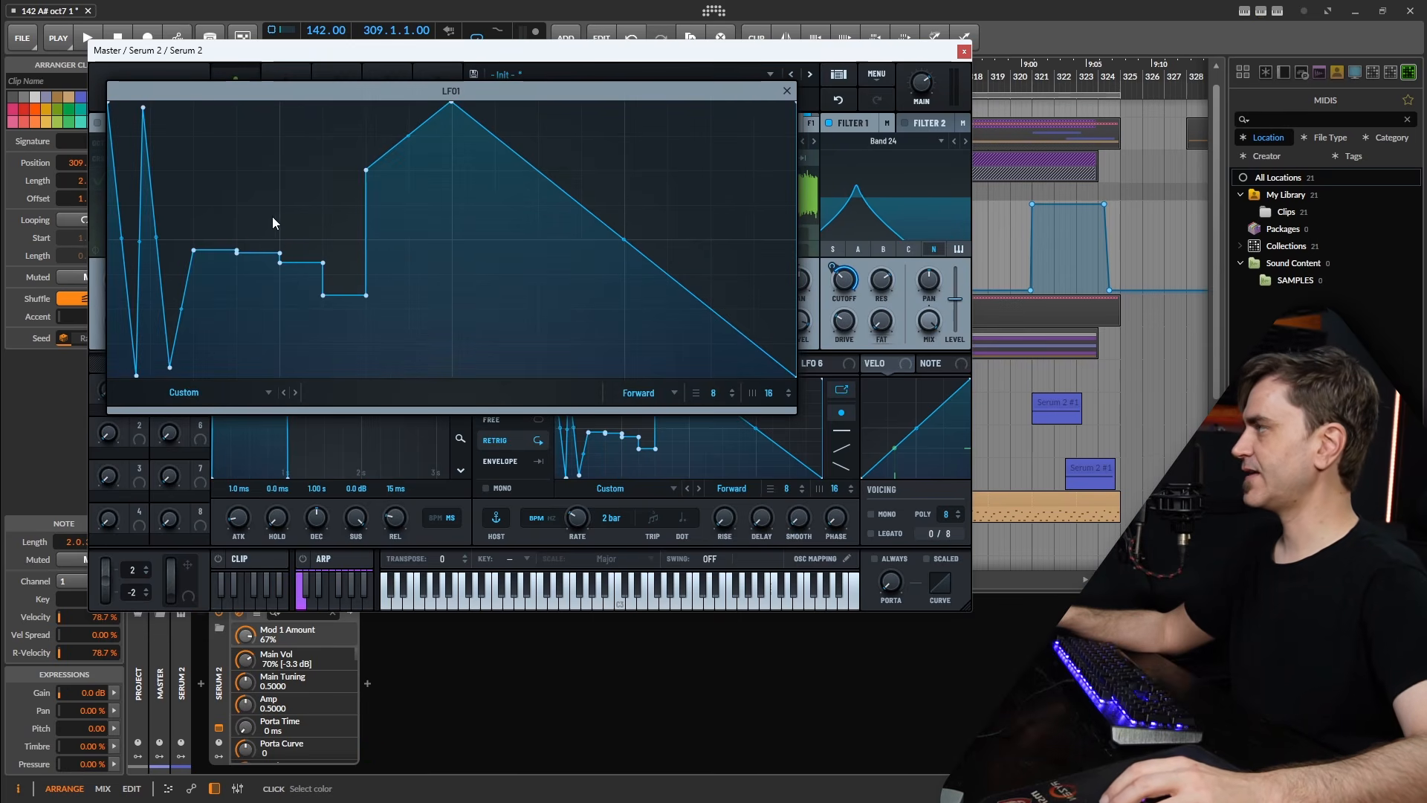
left_click_drag(191, 249, 180, 105)
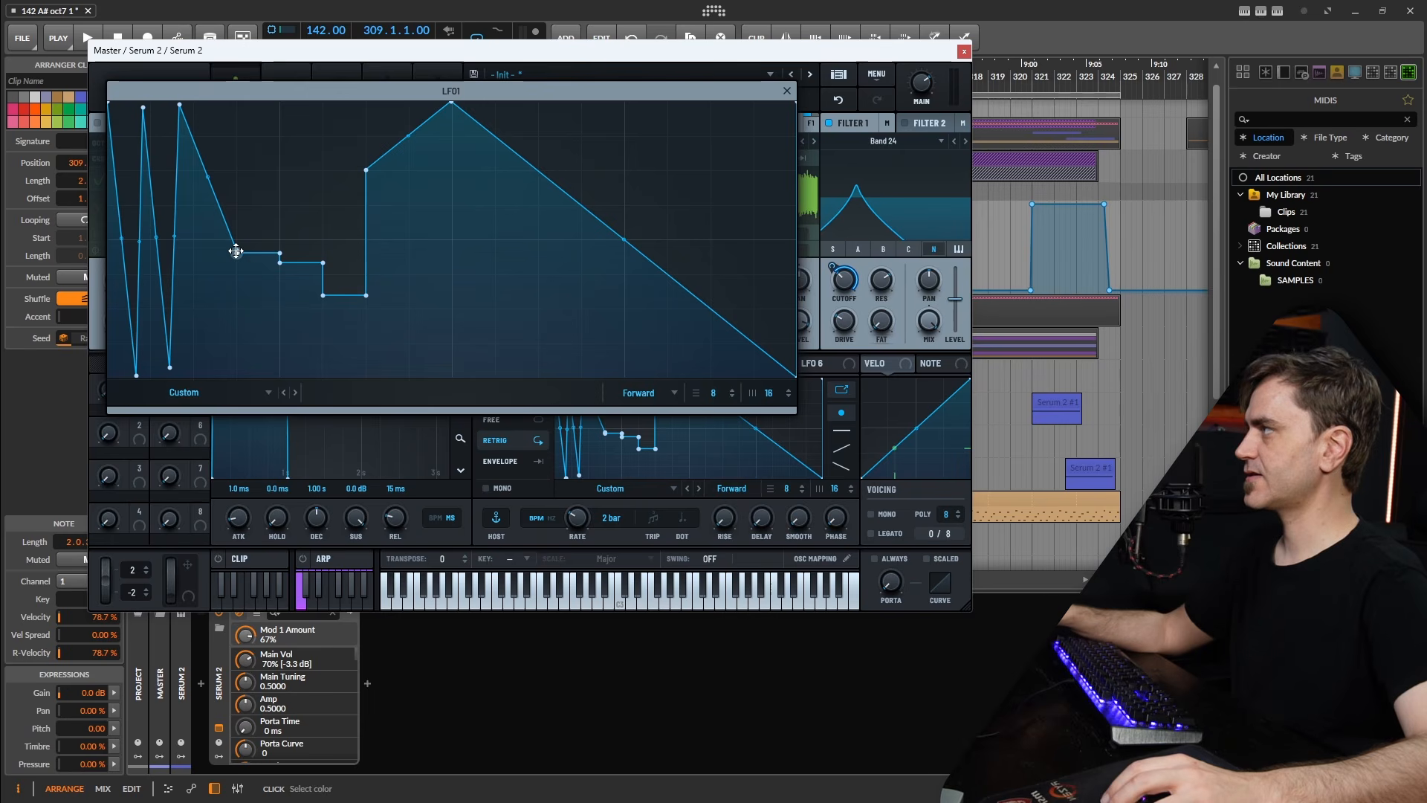
left_click_drag(236, 245, 208, 363)
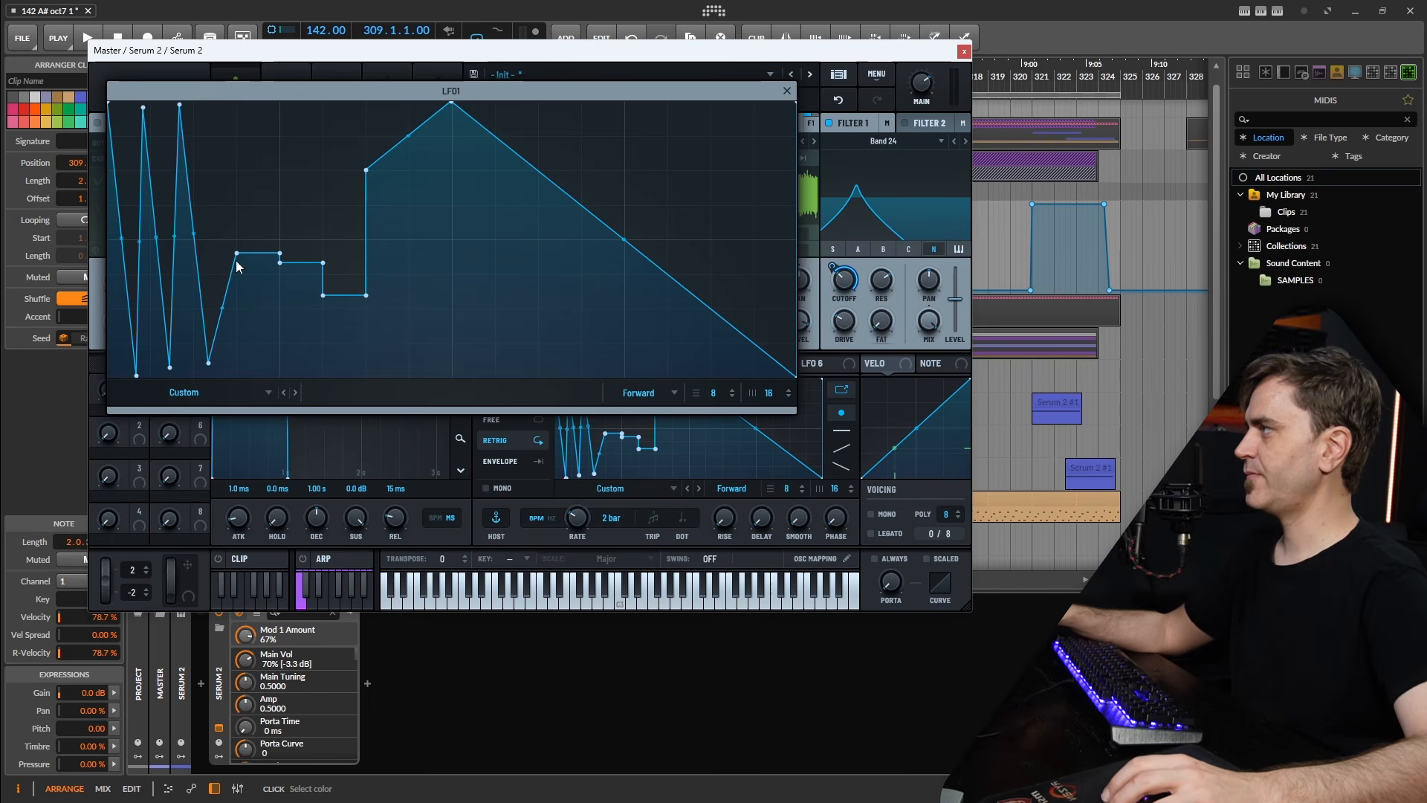
left_click_drag(231, 253, 221, 140)
double_click(276, 254)
left_click_drag(277, 254, 276, 189)
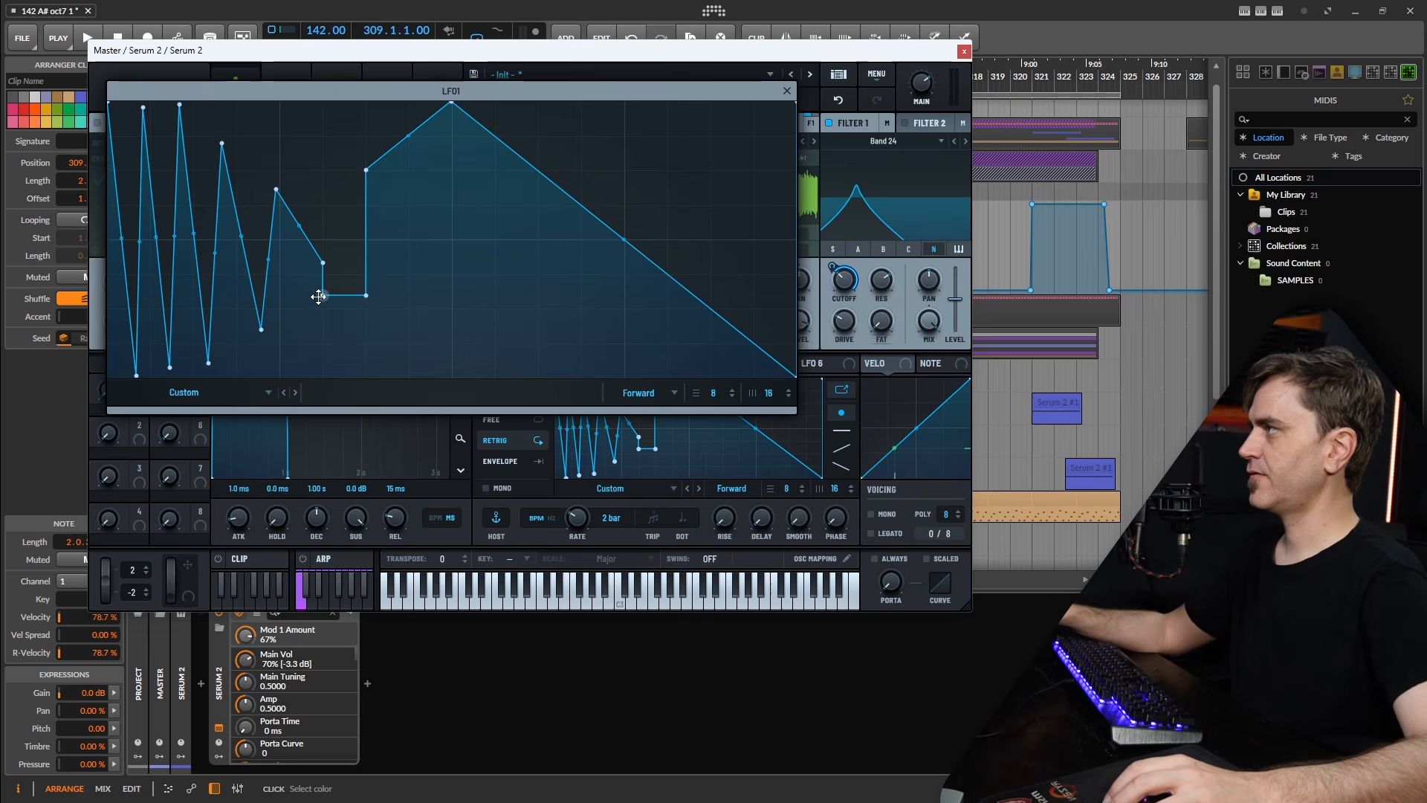
double_click(367, 297)
left_click_drag(365, 168, 356, 197)
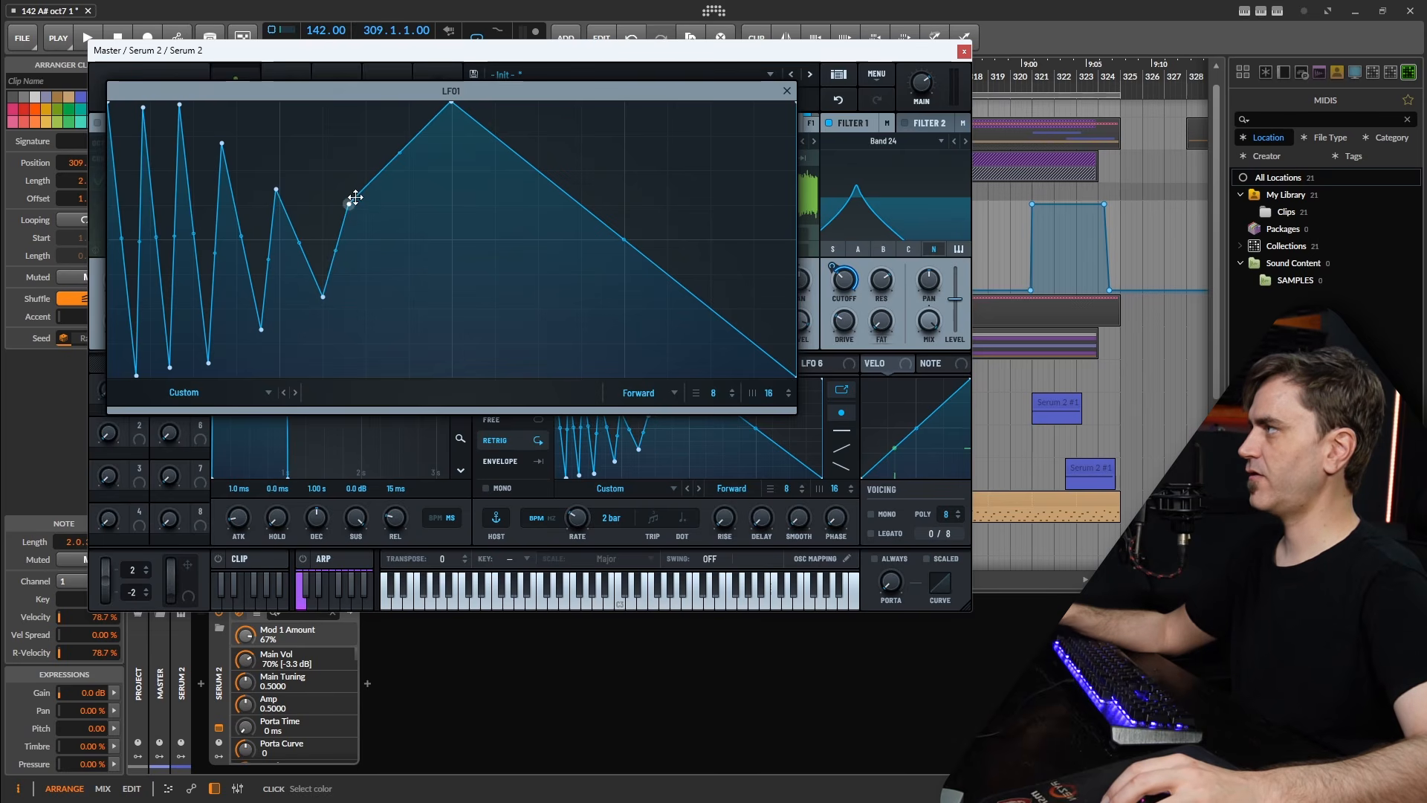
Remove LFO 1's tall centre peak and bend the final segment into a concave decay down to zero
double_click(447, 104)
left_click_drag(567, 295, 572, 315)
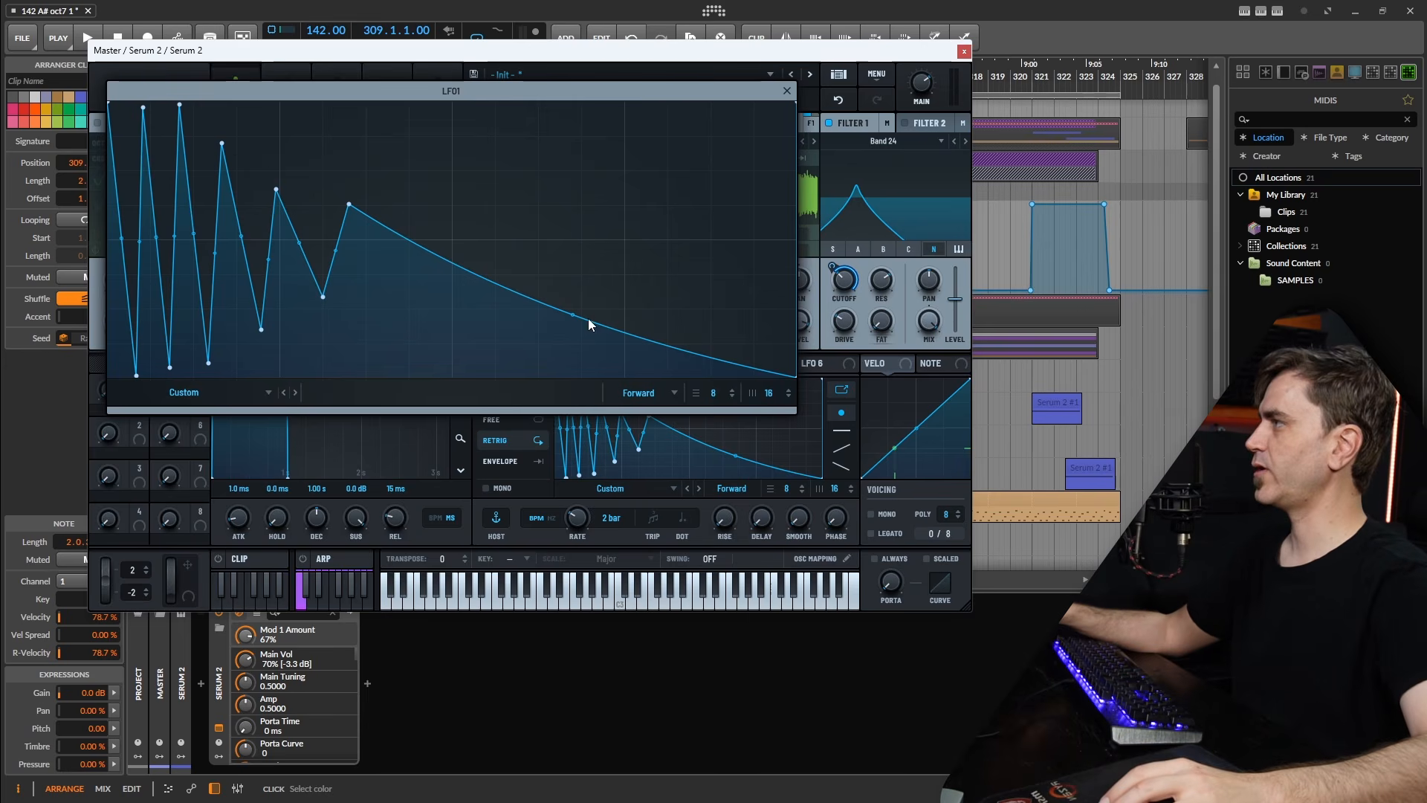
left_click_drag(571, 315, 564, 325)
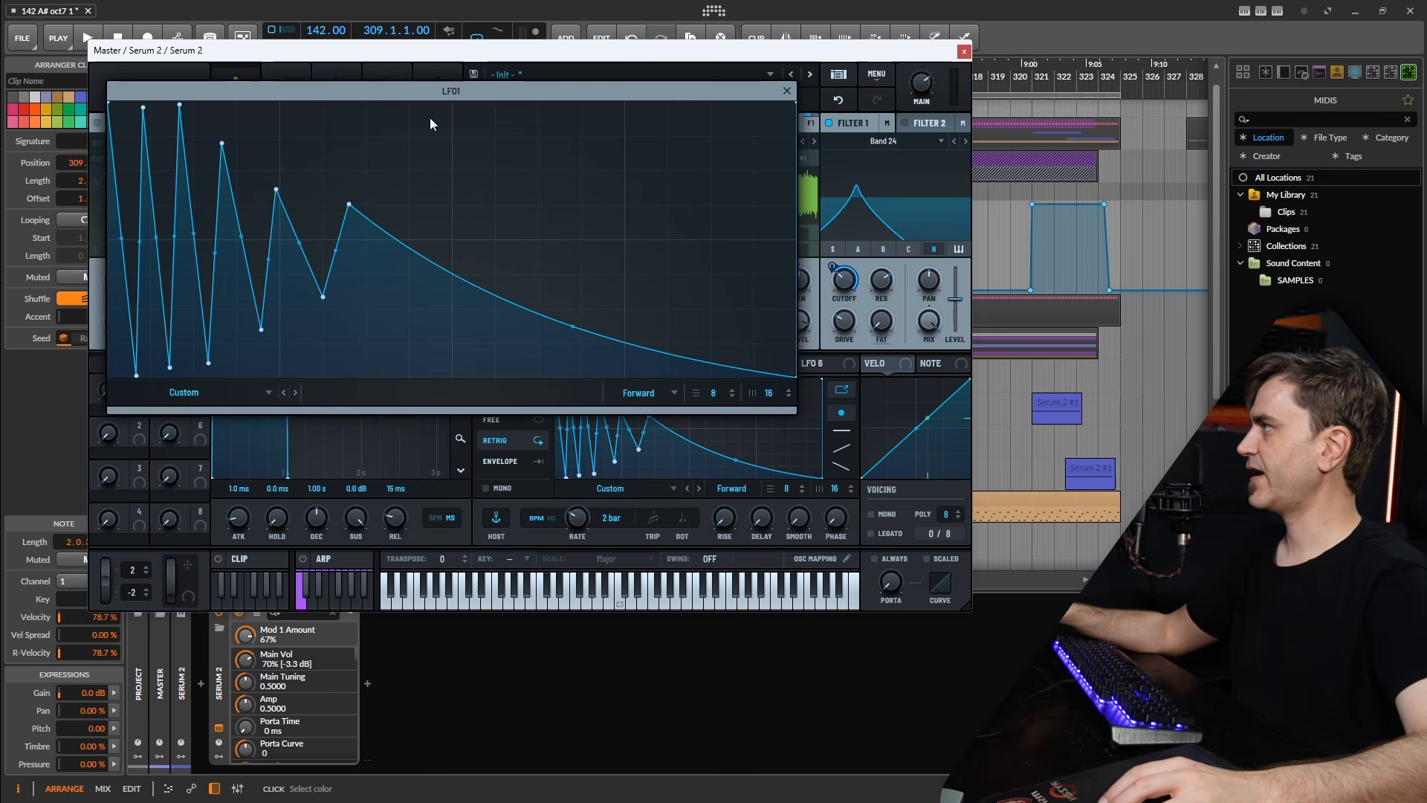
Compress LFO 1's zigzag points toward the start of the cycle, moving the last peak close to its preceding valley
left_click_drag(491, 367, 157, 153)
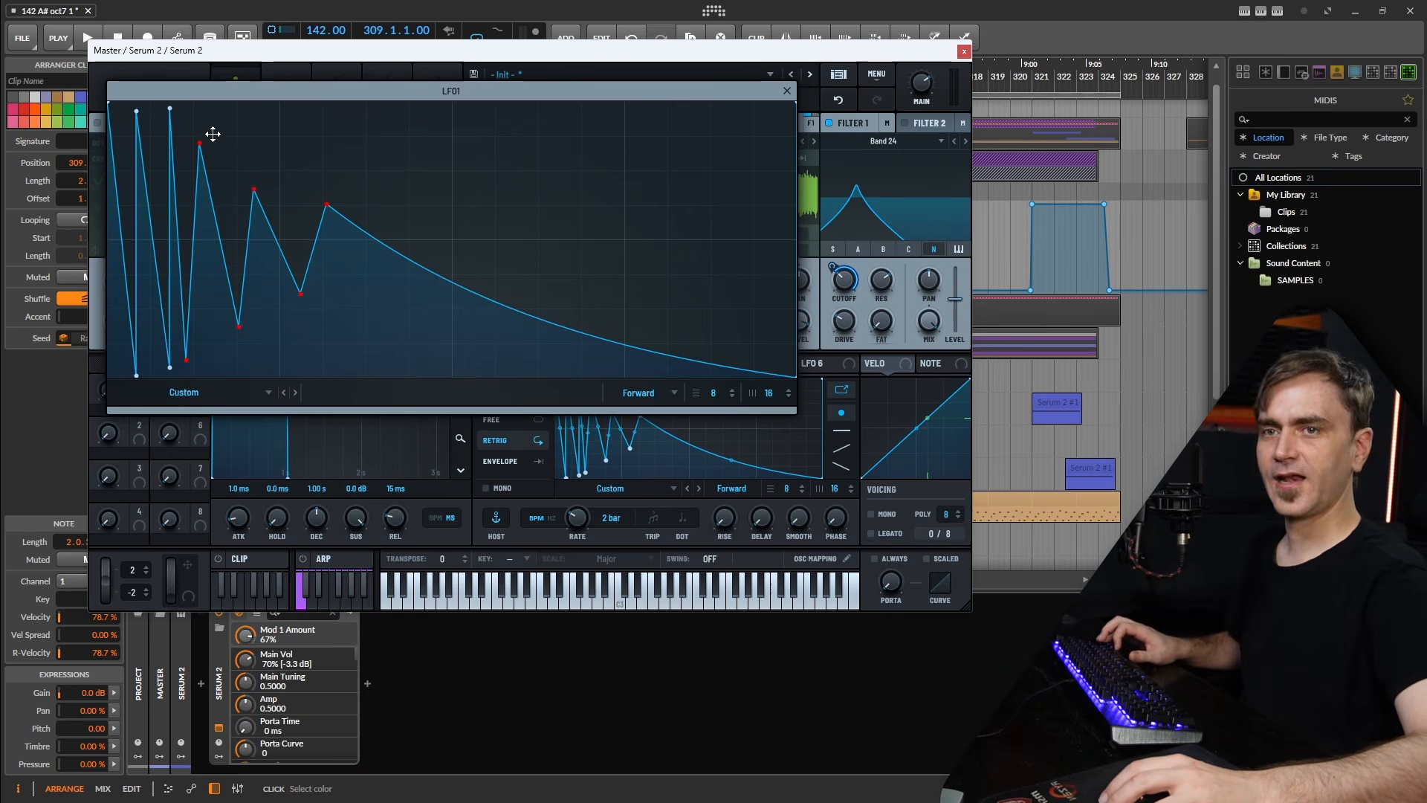
left_click_drag(198, 140, 197, 138)
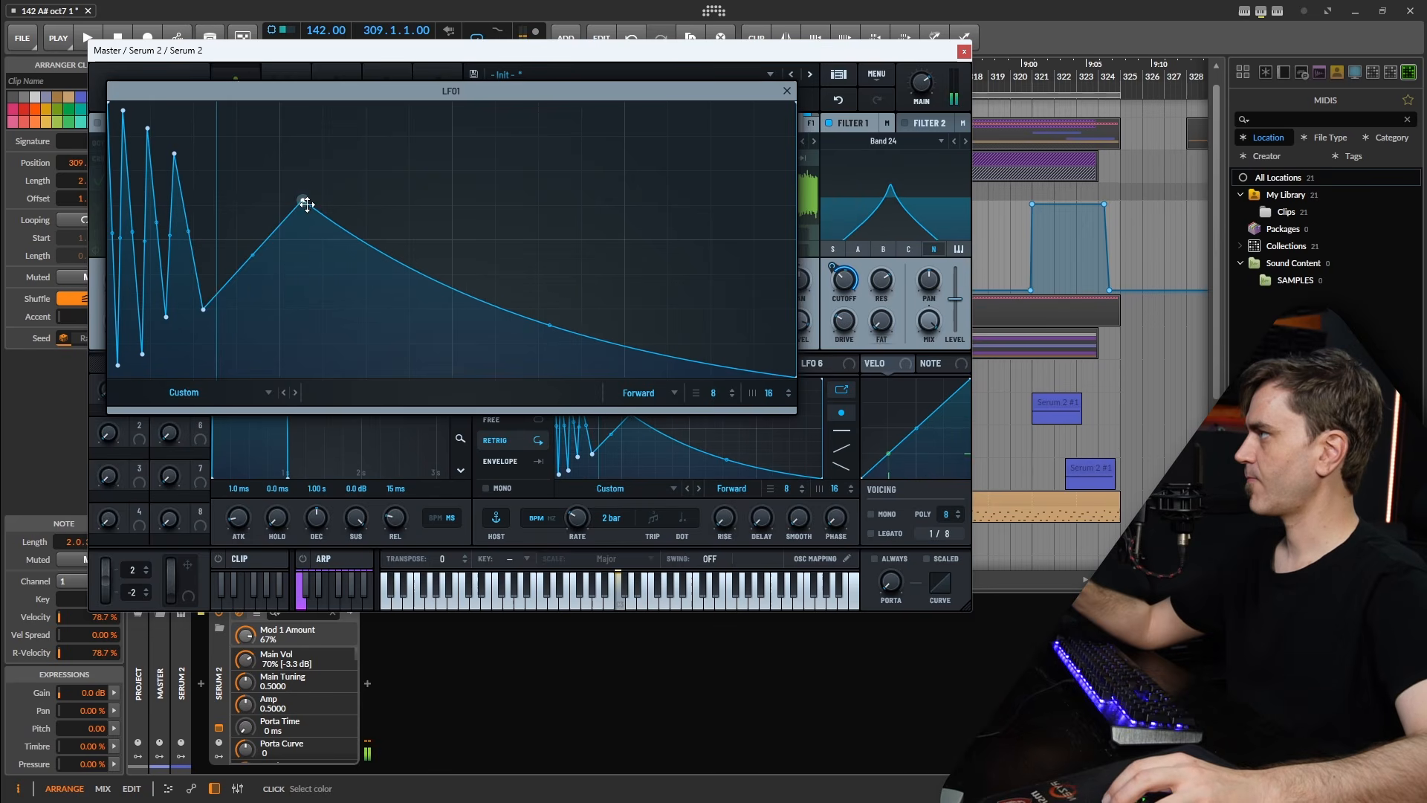
left_click_drag(304, 205, 214, 227)
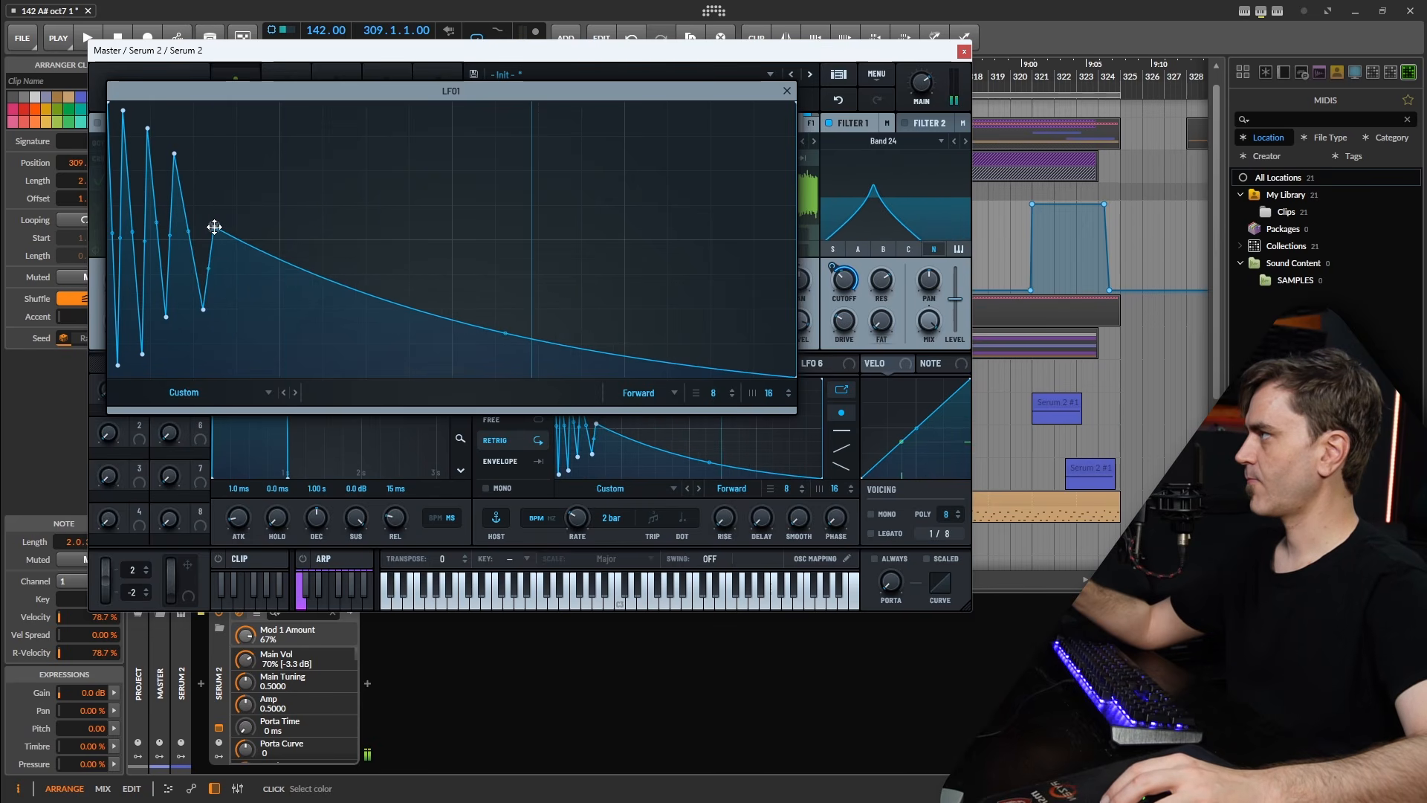
Delete LFO 1's last valley, shift the following point slightly earlier and lower, curve the segment before it, and close the enlarged editor
double_click(202, 311)
left_click_drag(216, 230, 205, 241)
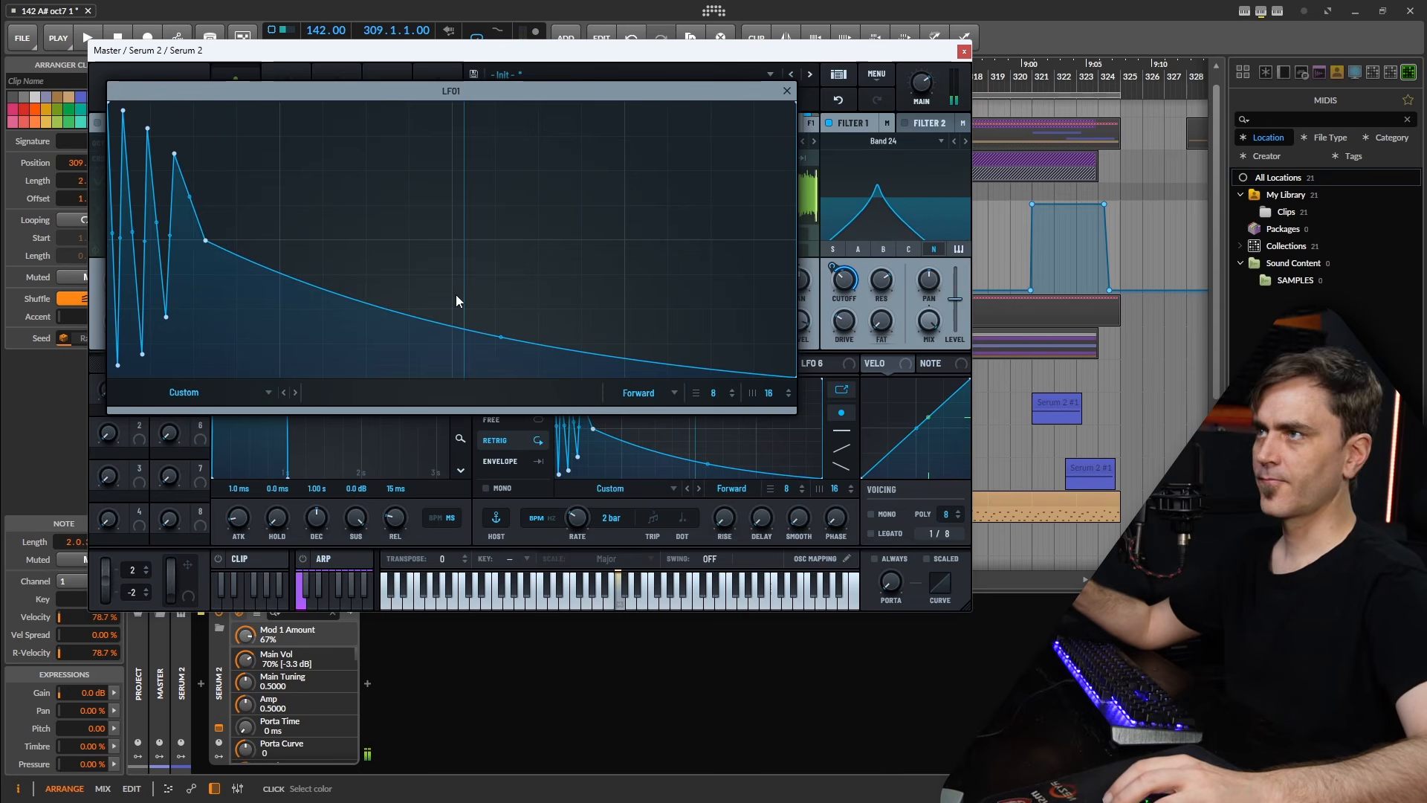
left_click_drag(187, 205, 192, 216)
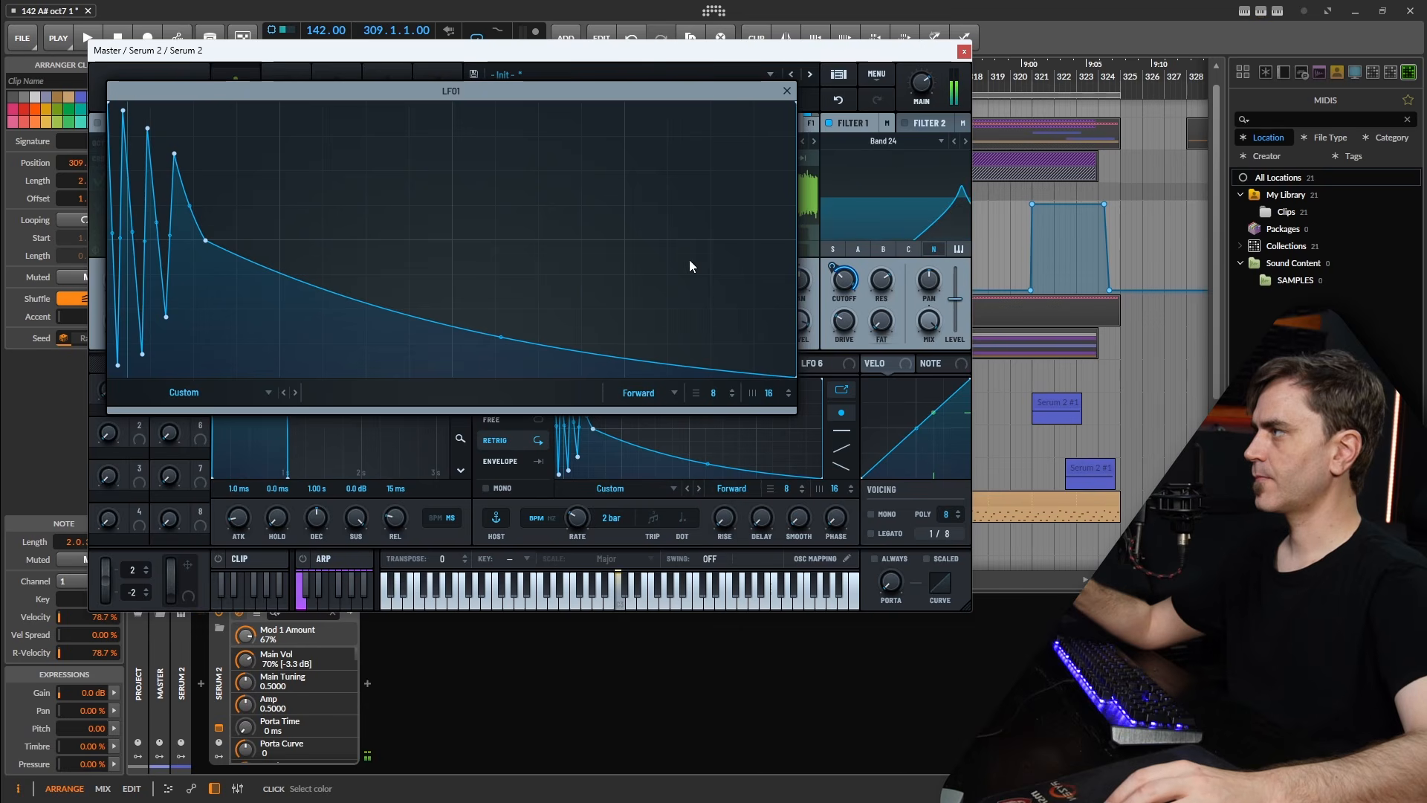
left_click(787, 90)
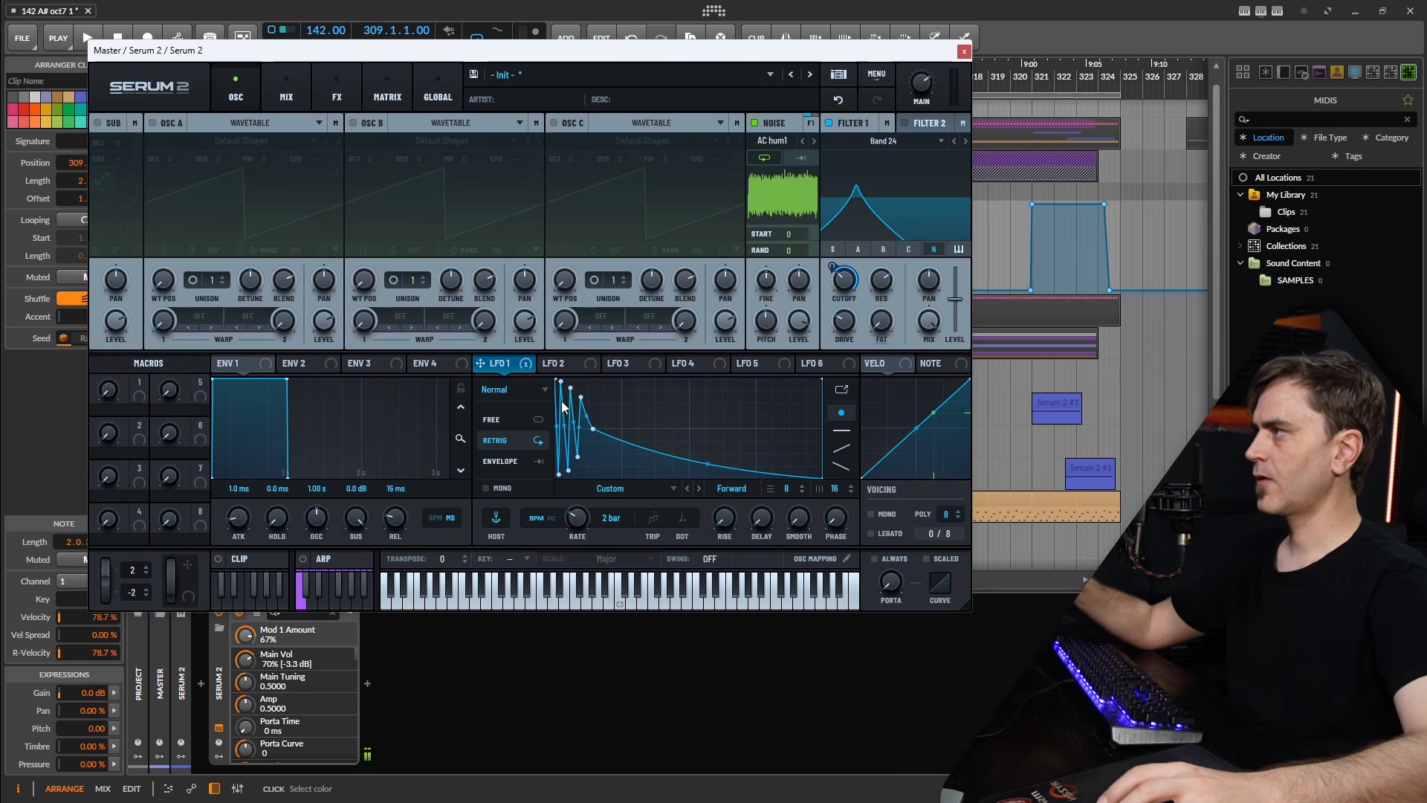
Switch LFO 1 to Envelope mode with its rate in Hz and slow it to about 0.7 Hz
left_click(511, 463)
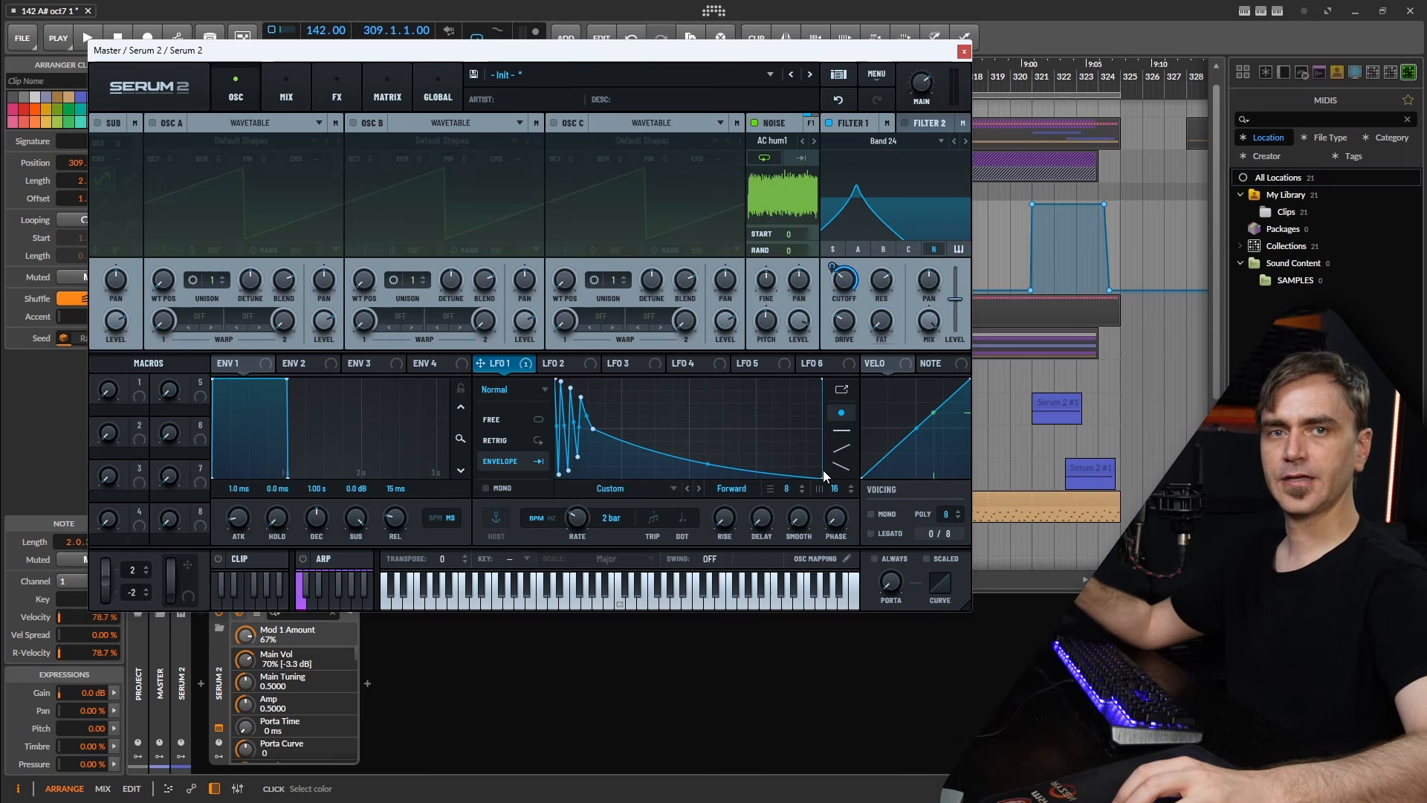
left_click(551, 519)
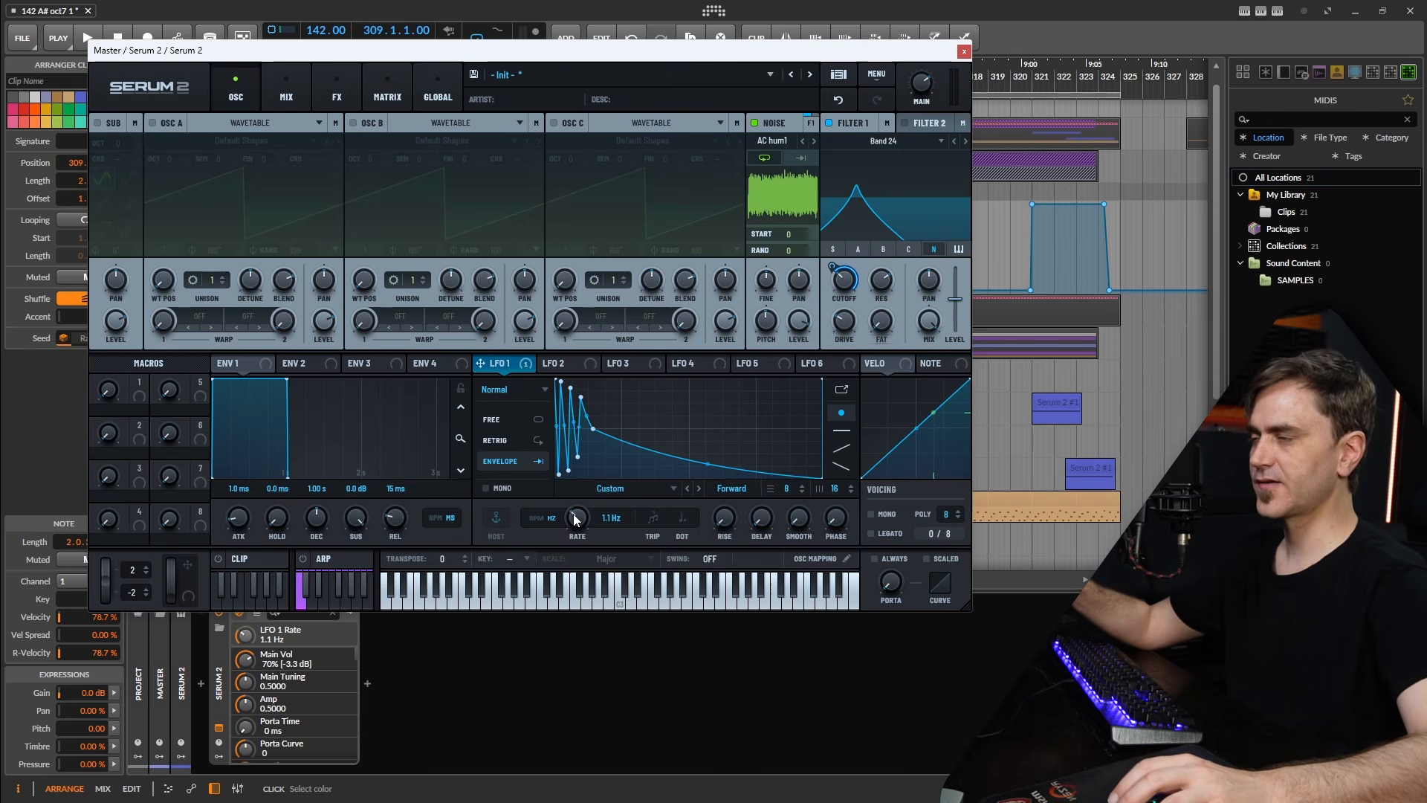
left_click_drag(573, 514, 581, 513)
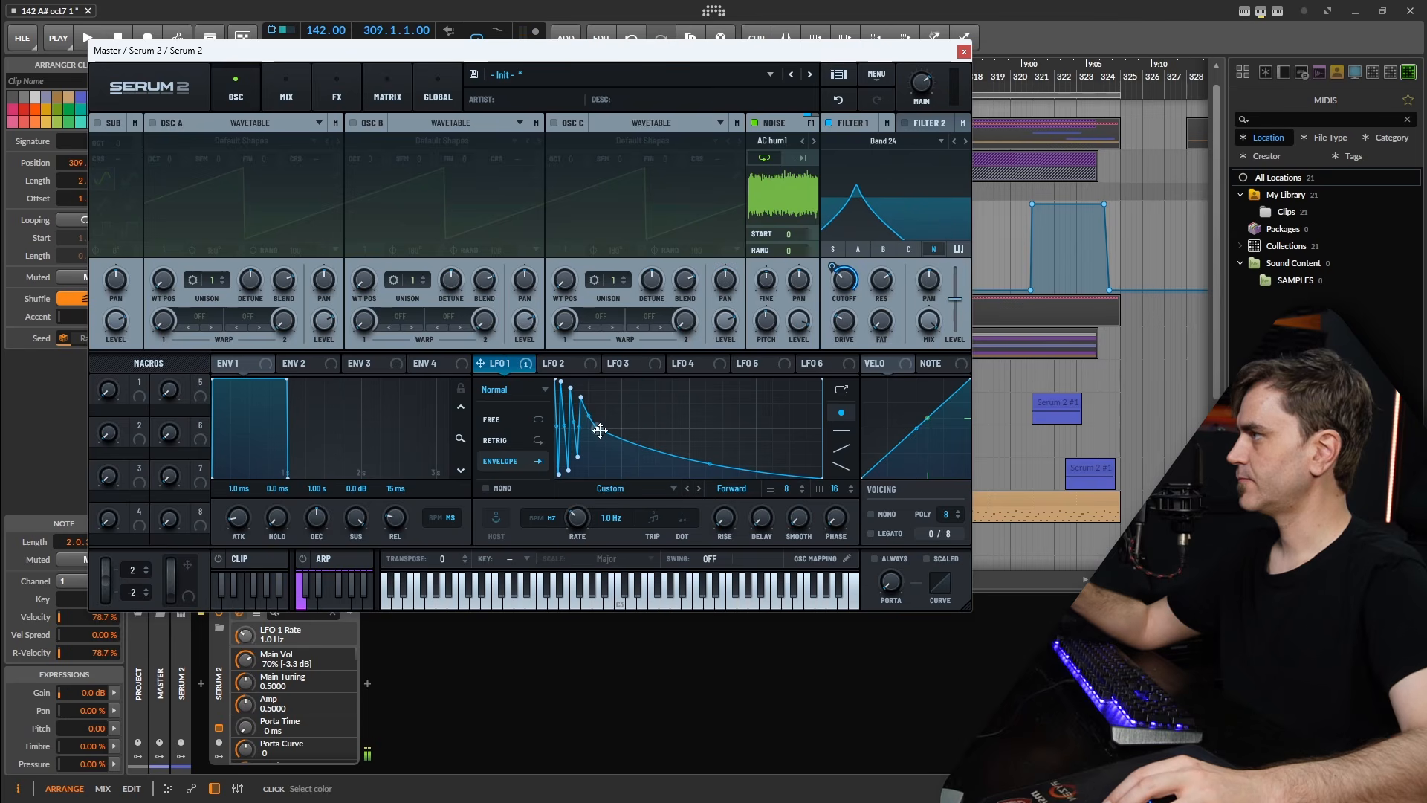
Enable the Delay and Reverb effects in the FX chain and return to the oscillator page
left_click(337, 88)
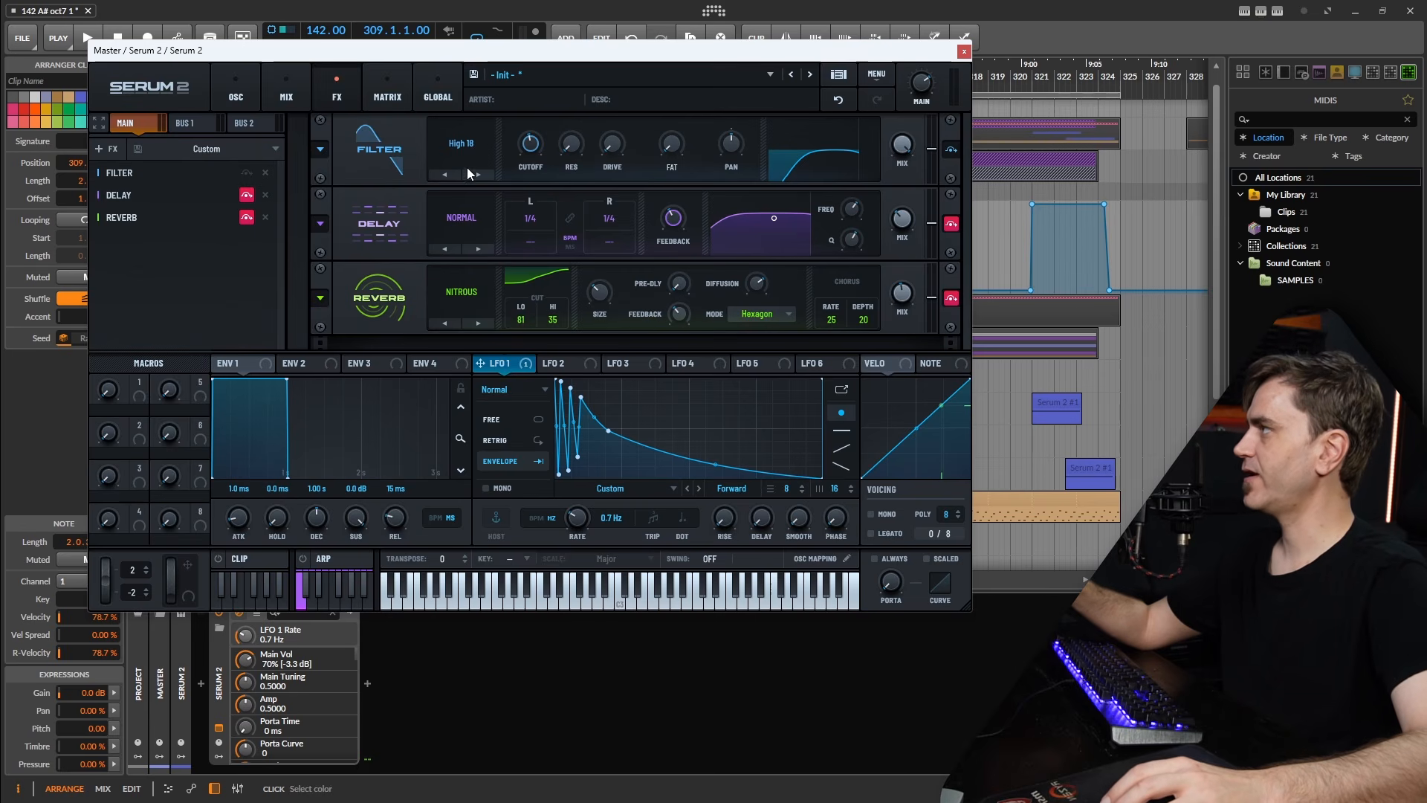
left_click(246, 195)
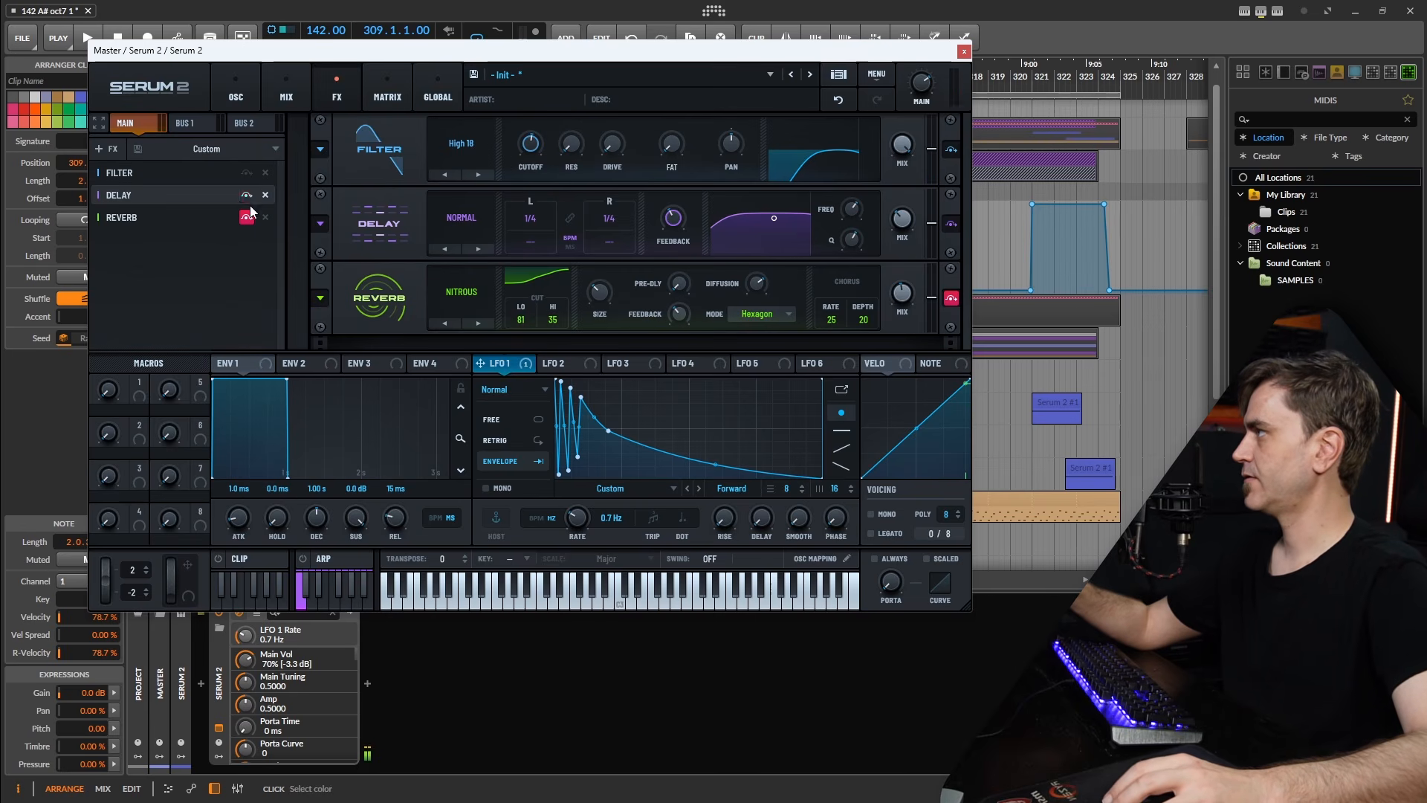
left_click(246, 217)
left_click(237, 85)
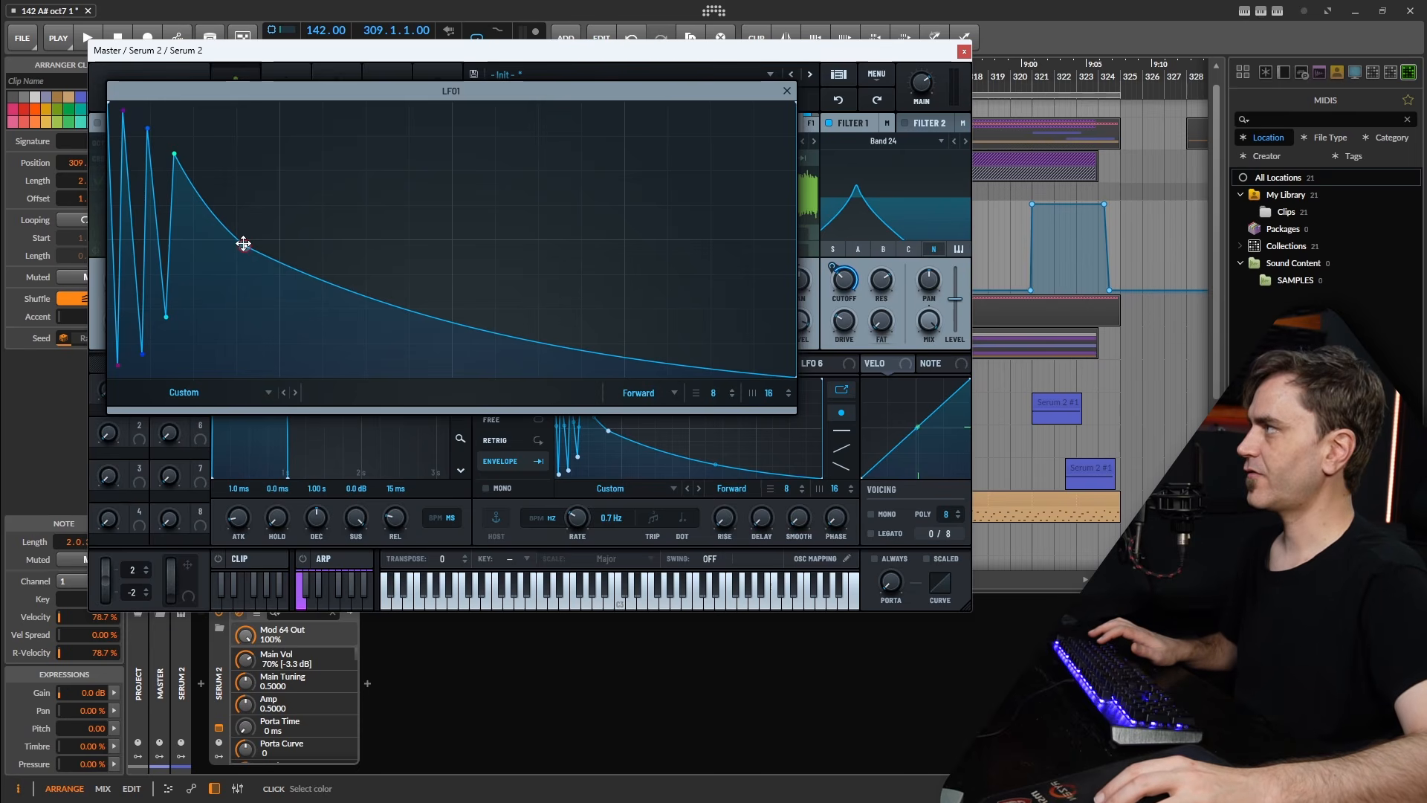
Squeeze LFO 1's selected zigzag points closer to the start of the cycle and raise the LFO rate to about 1.0 Hz
mouse_move(244, 244)
left_mouse_down()
mouse_move(662, 258)
mouse_move(191, 243)
mouse_move(228, 241)
left_mouse_up()
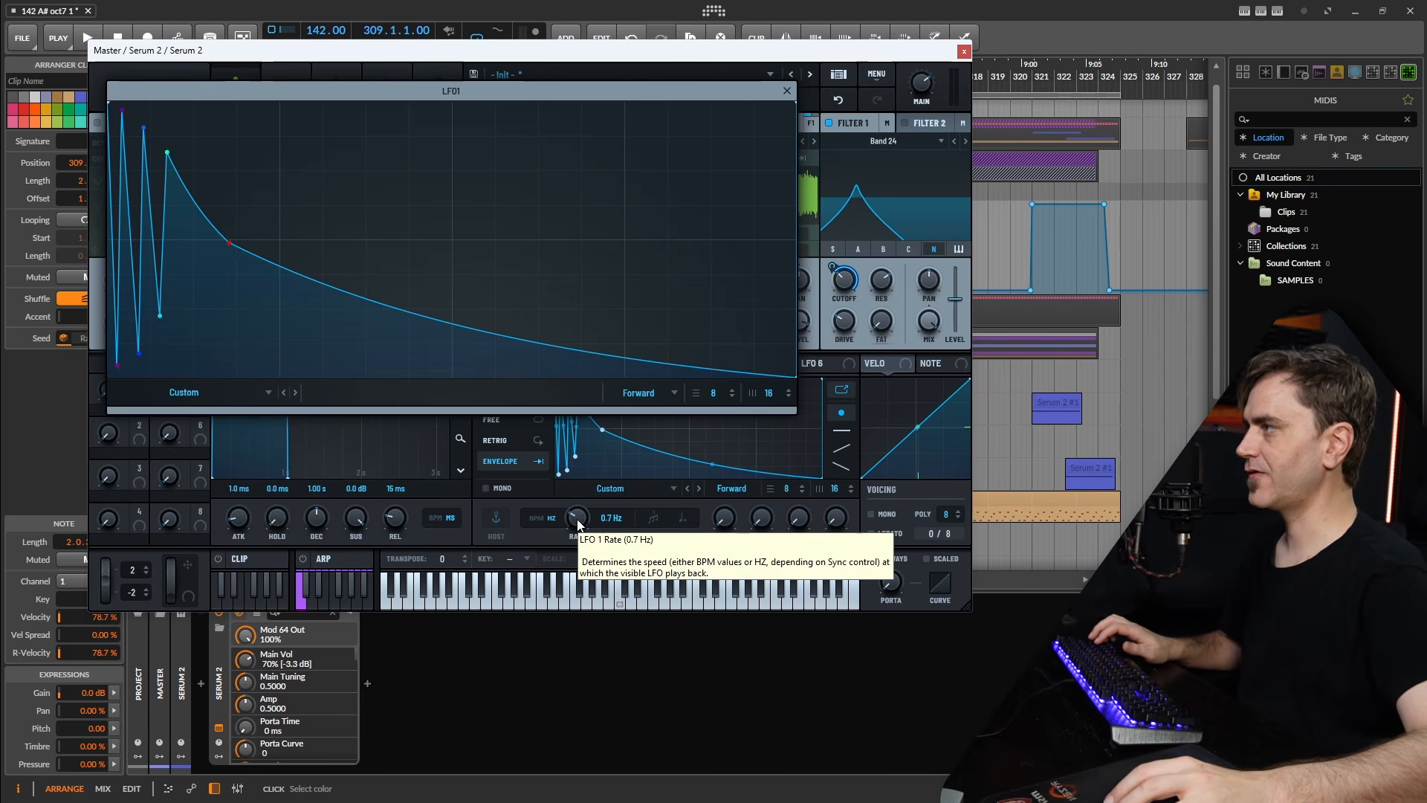
left_click_drag(584, 525, 581, 516)
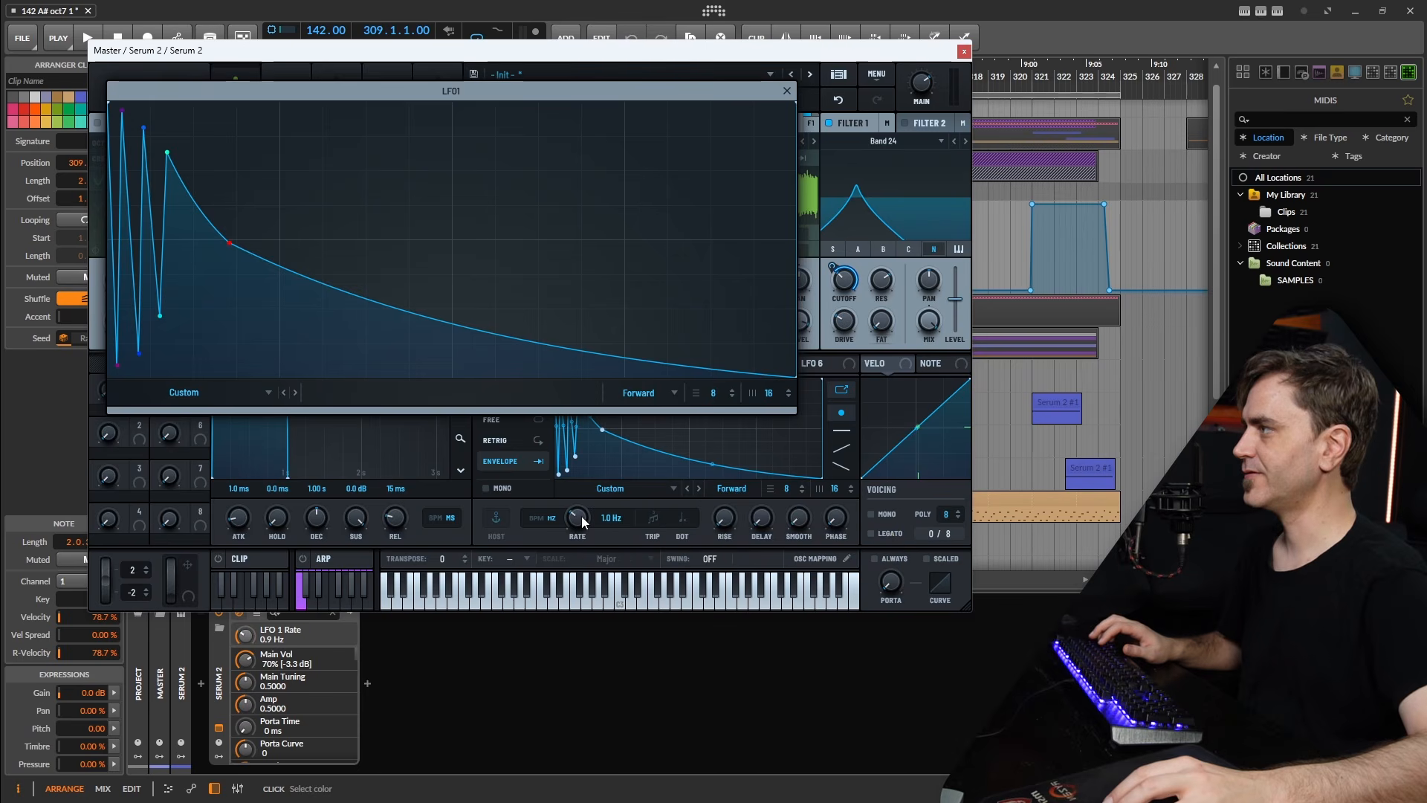
left_click_drag(230, 243, 201, 240)
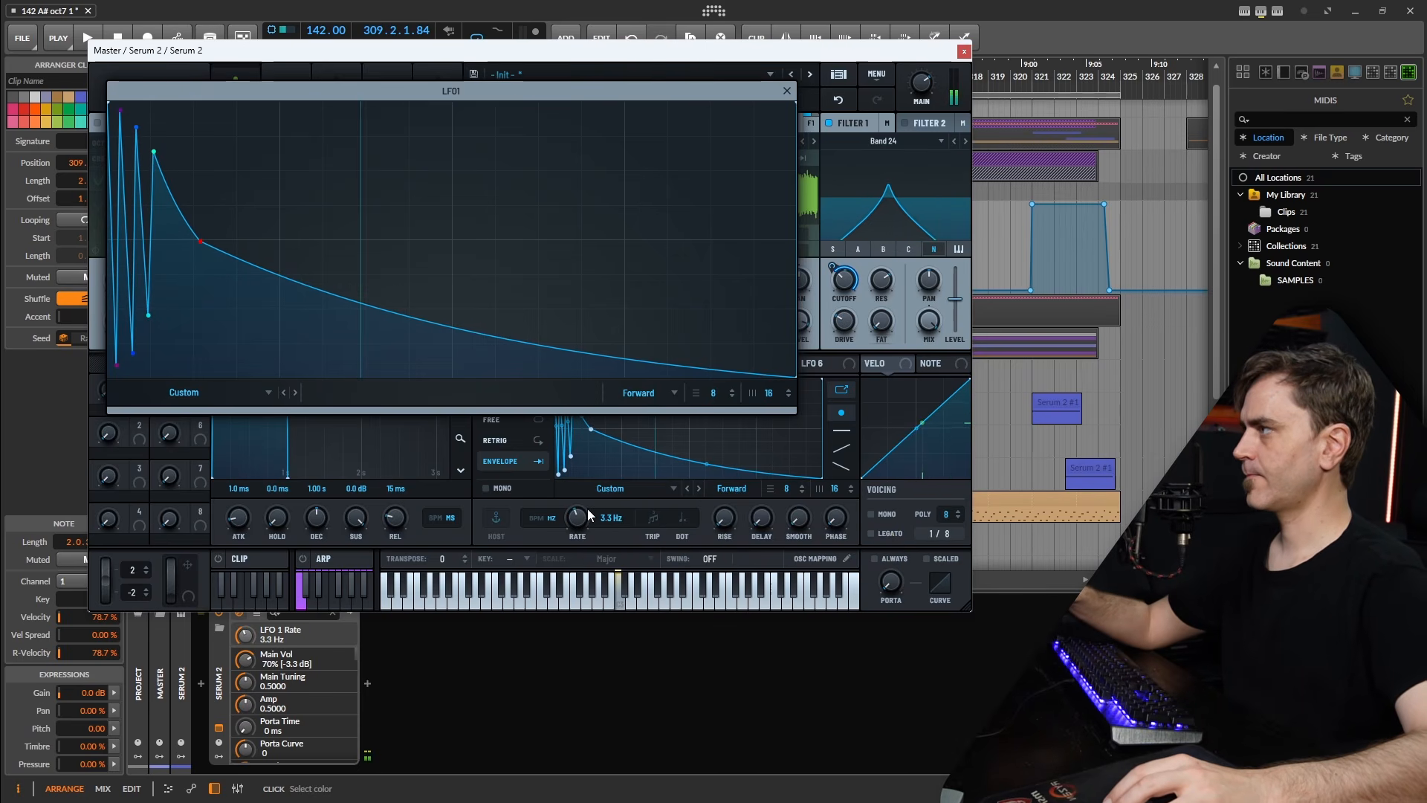
Slow LFO 1 to 0.3 Hz, squeeze the zigzag even tighter at the cycle start, and raise the point beginning the long decay
left_click_drag(578, 515, 571, 542)
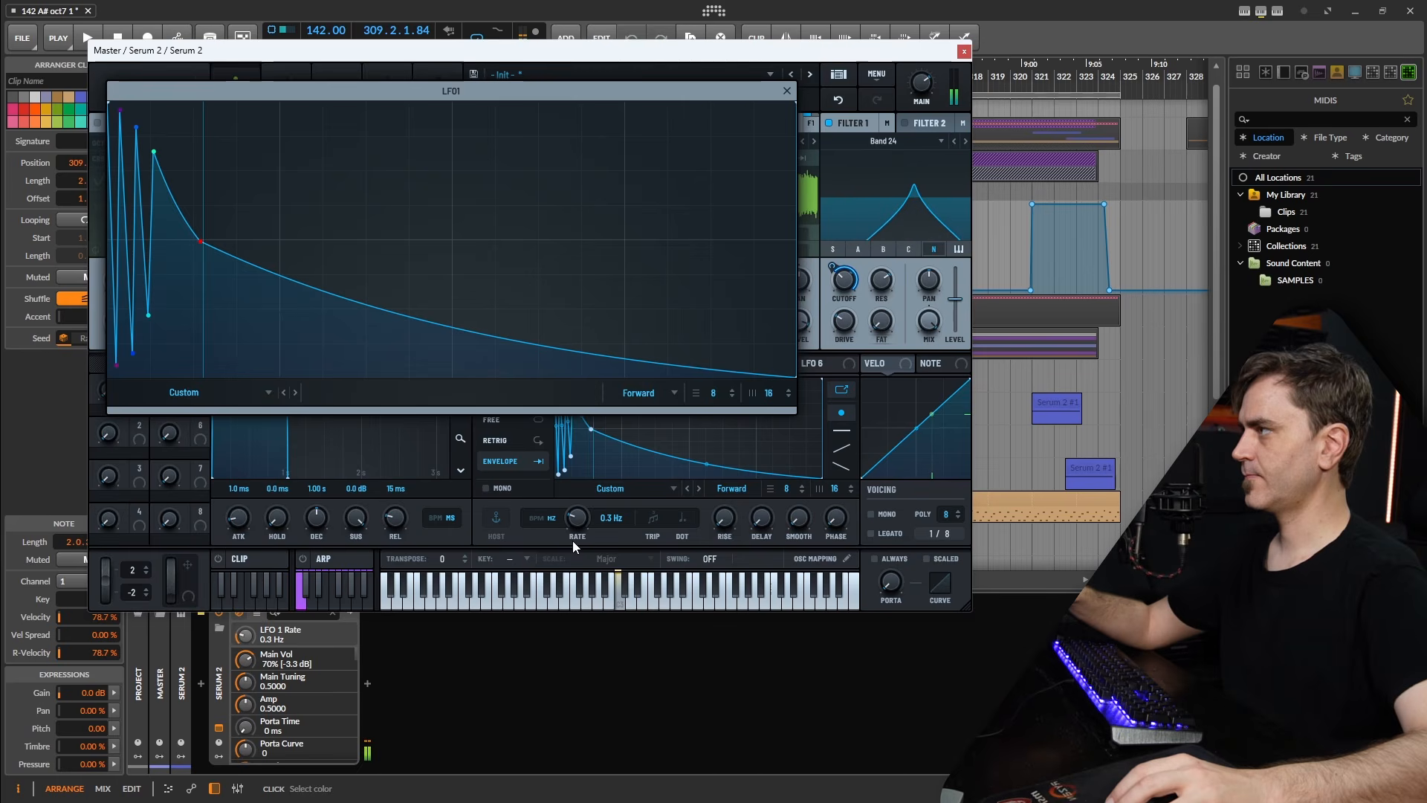
left_click_drag(202, 244, 169, 240)
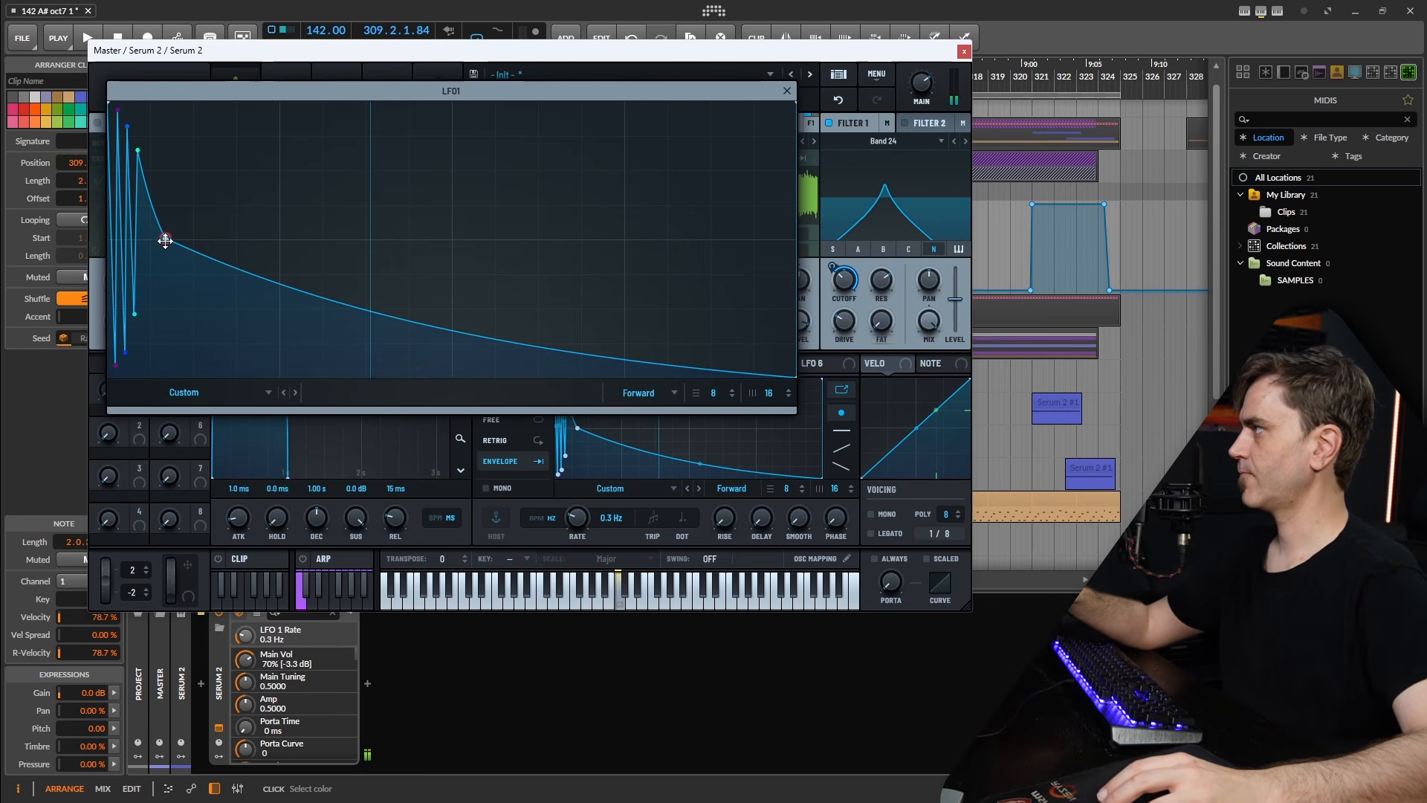
mouse_move(165, 240)
left_mouse_down()
mouse_move(160, 266)
mouse_move(161, 218)
left_mouse_up()
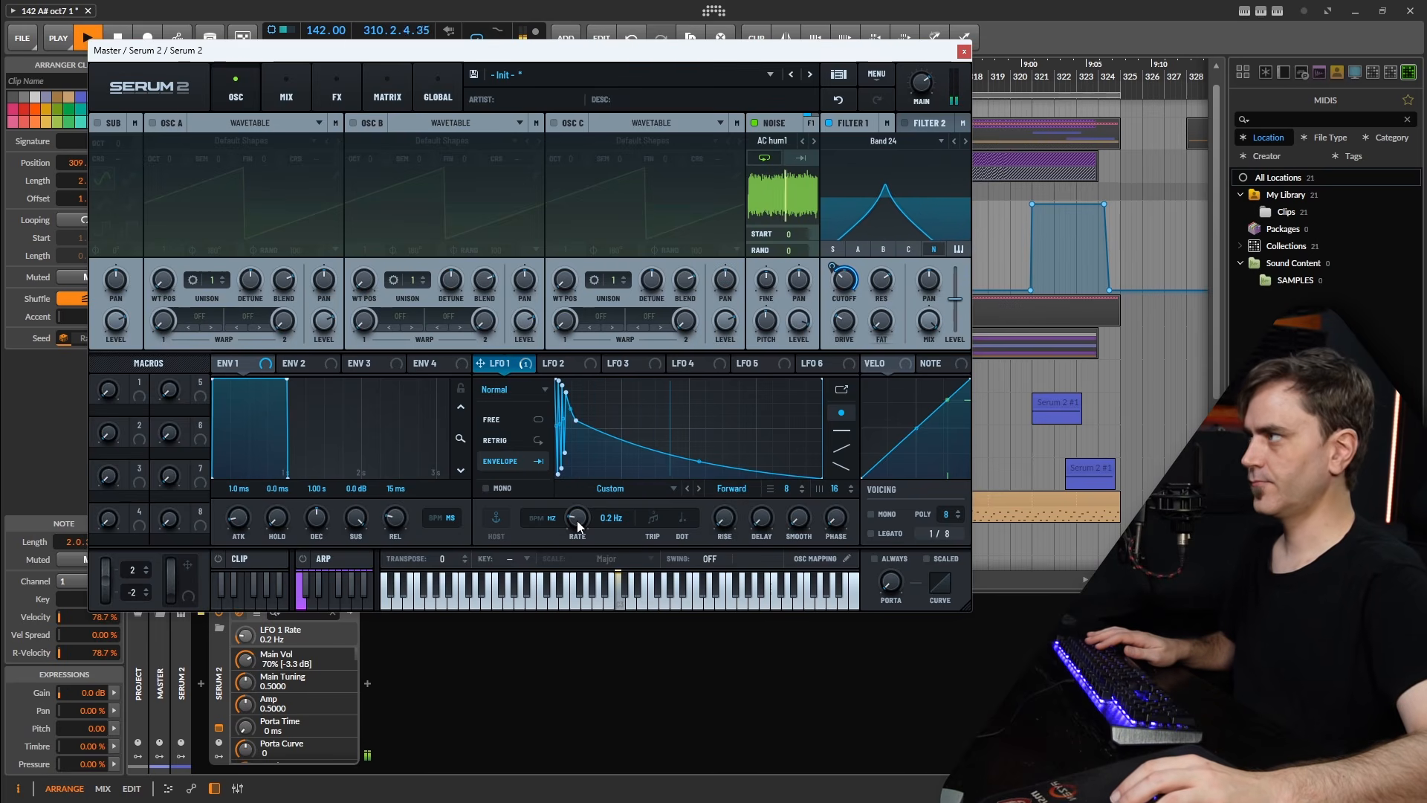
Adjust the Delay feedback and set LFO 1's rate to 0.3 Hz while auditioning the clip
left_click(334, 92)
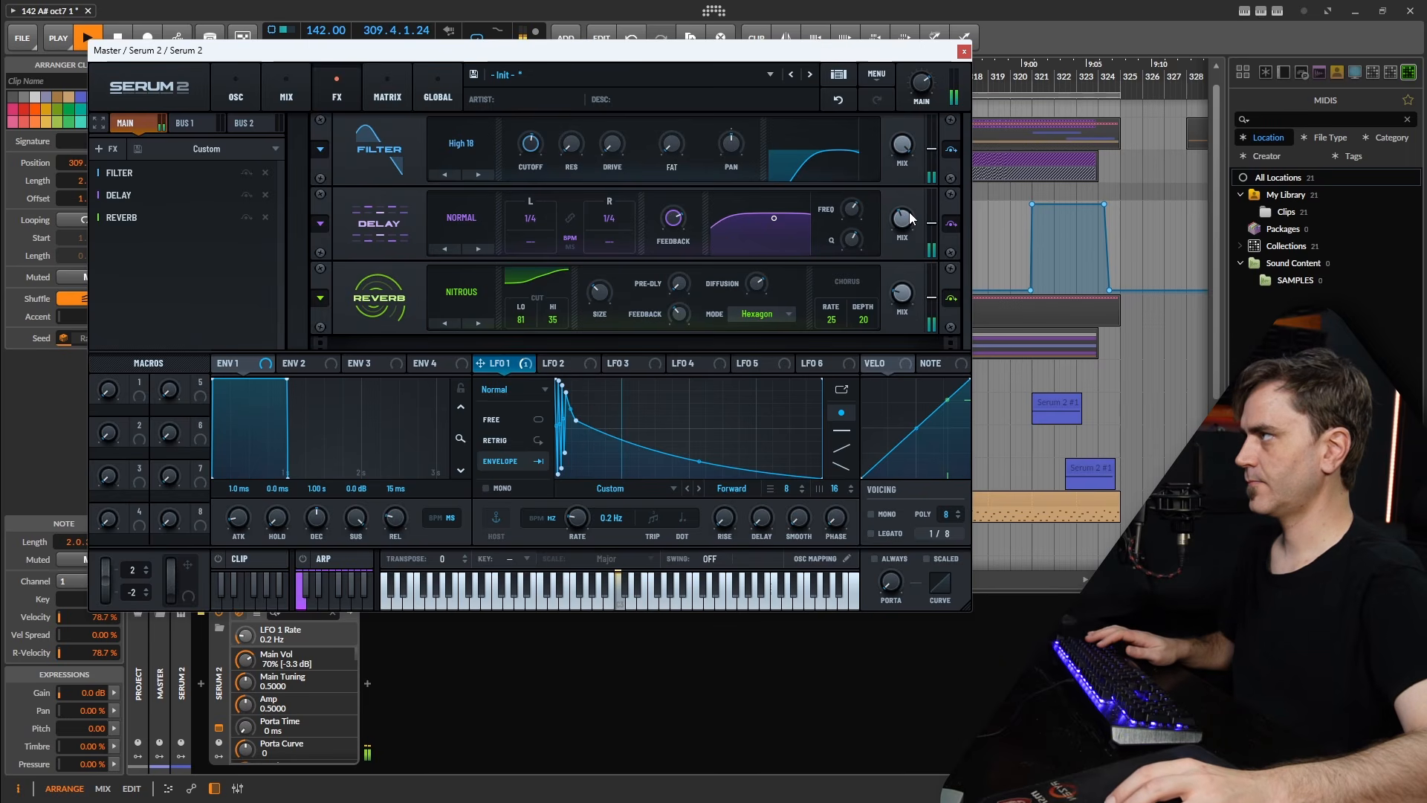
left_click_drag(677, 217, 679, 223)
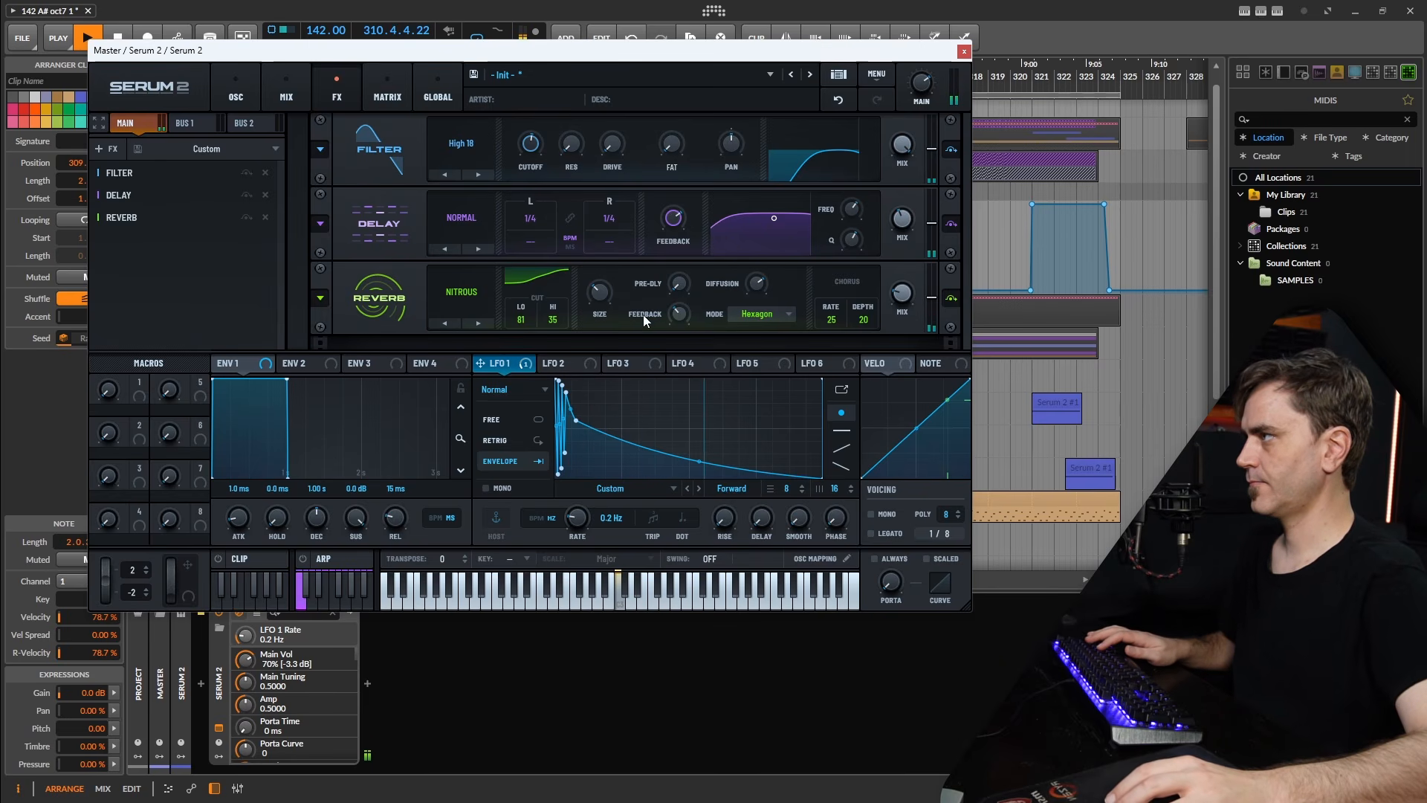
key("space")
key("space")
left_click_drag(580, 522, 577, 520)
key("space")
key("space")
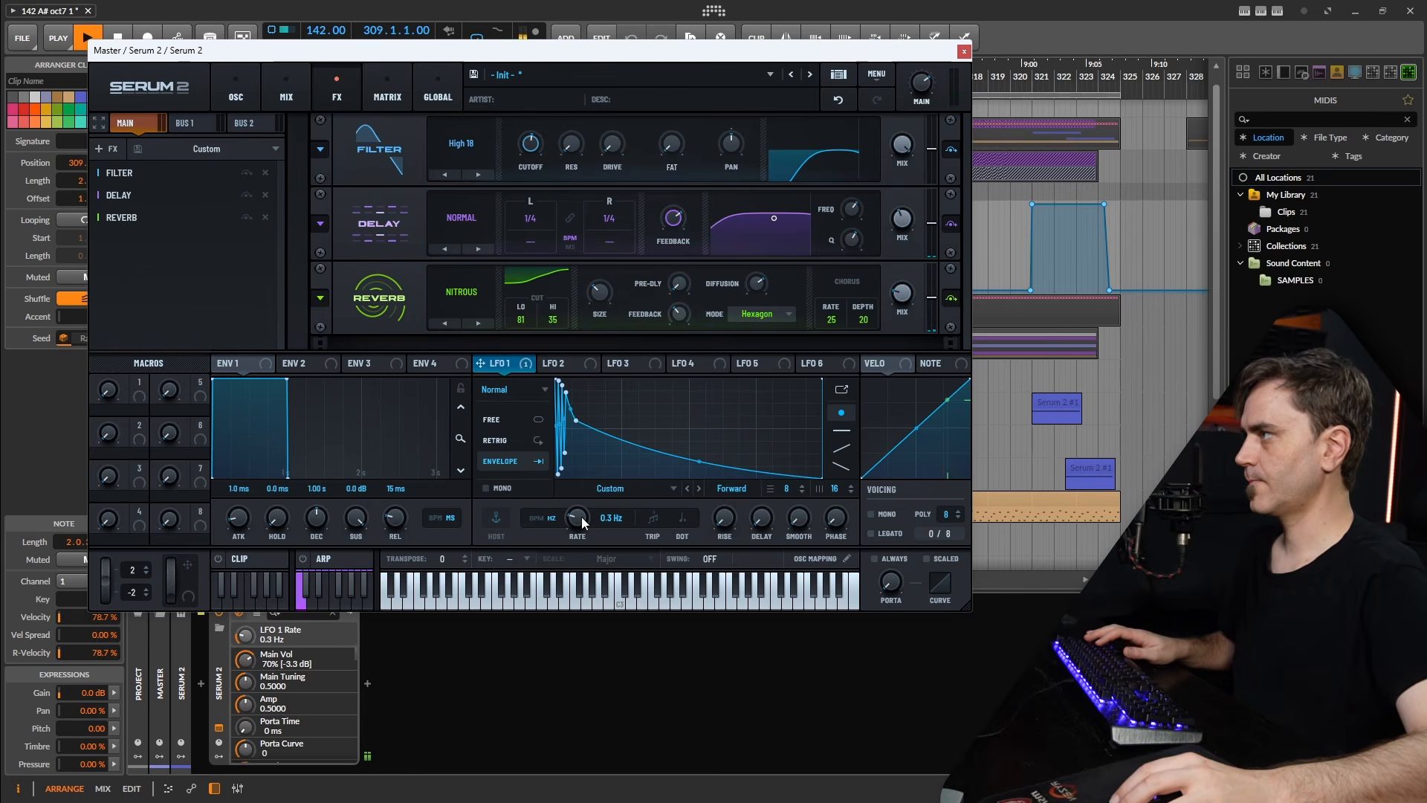
Close the Serum 2 window and copy the bar 321 clip on the upper Serum 2 track to bar 313
left_click(236, 87)
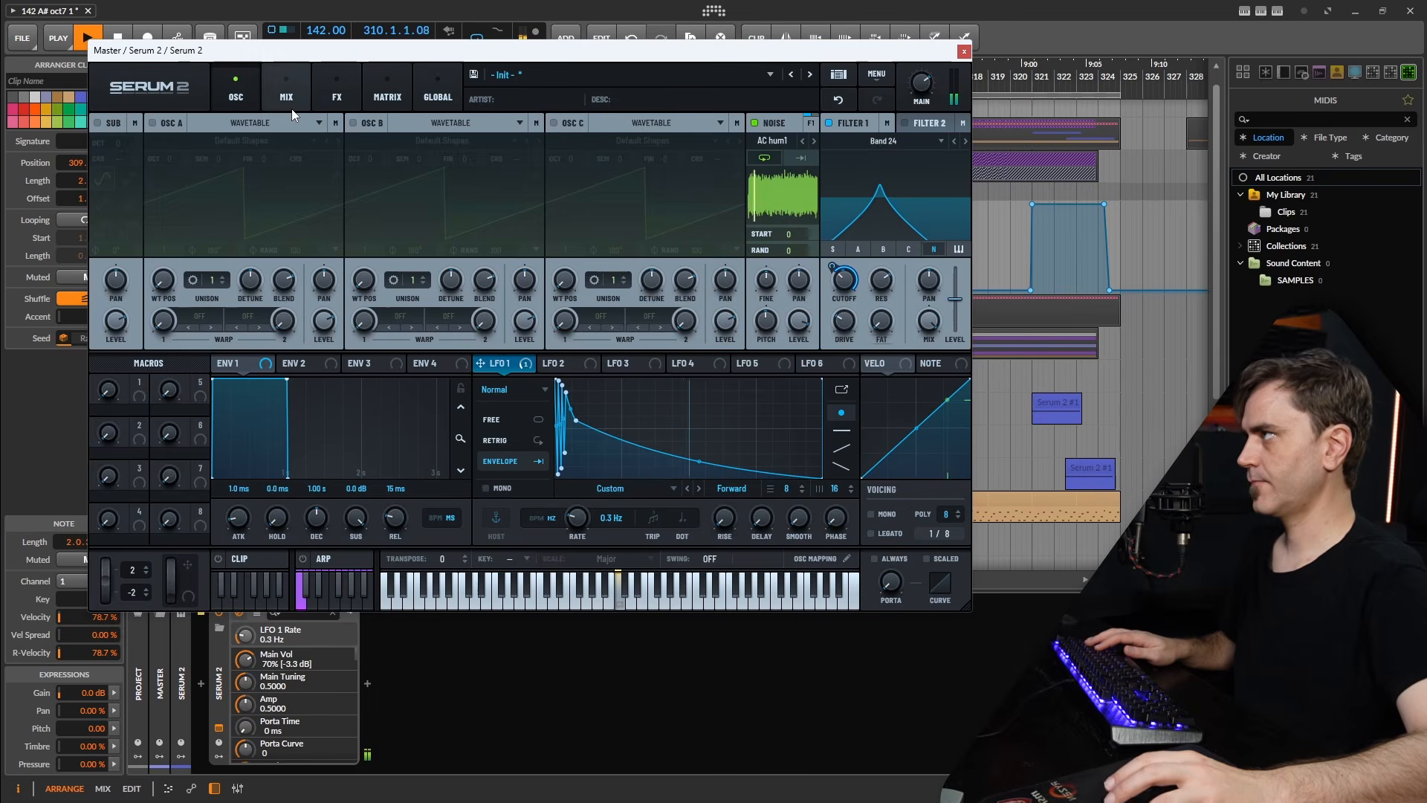
left_click(964, 52)
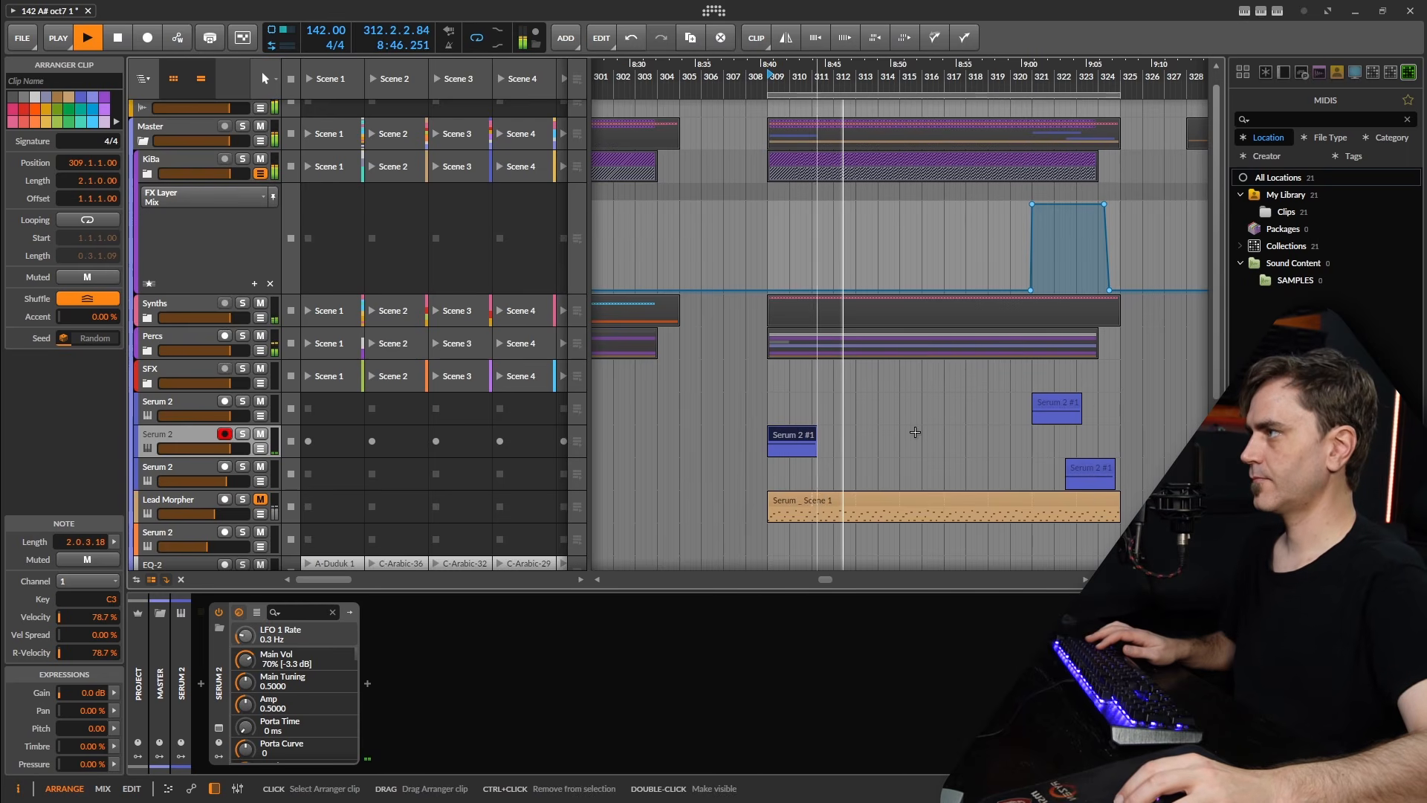
left_click_drag(1055, 405, 881, 408)
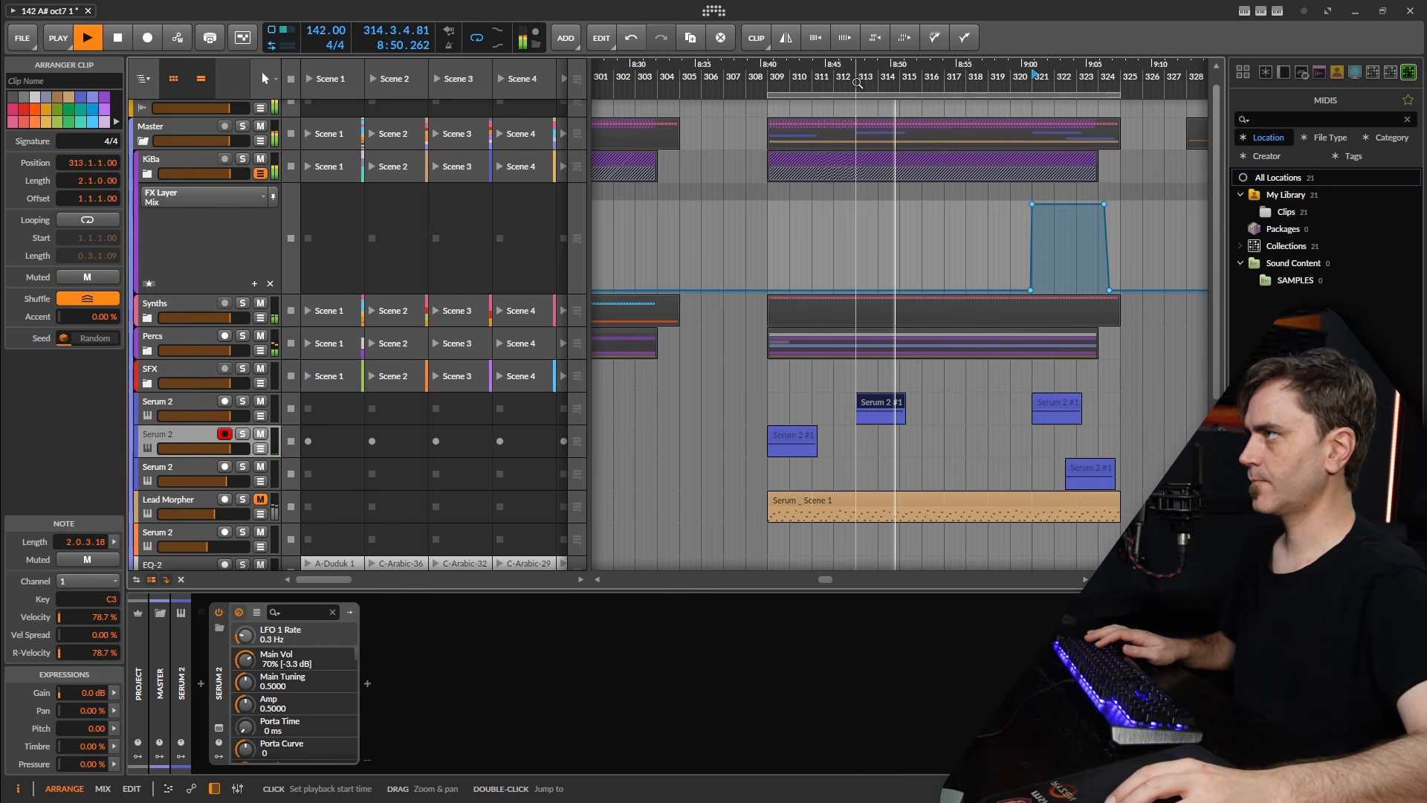
Play the arrangement from bar 309 and from bar 313 to compare the sounds of the two Serum 2 clips
left_click(858, 84)
key("space")
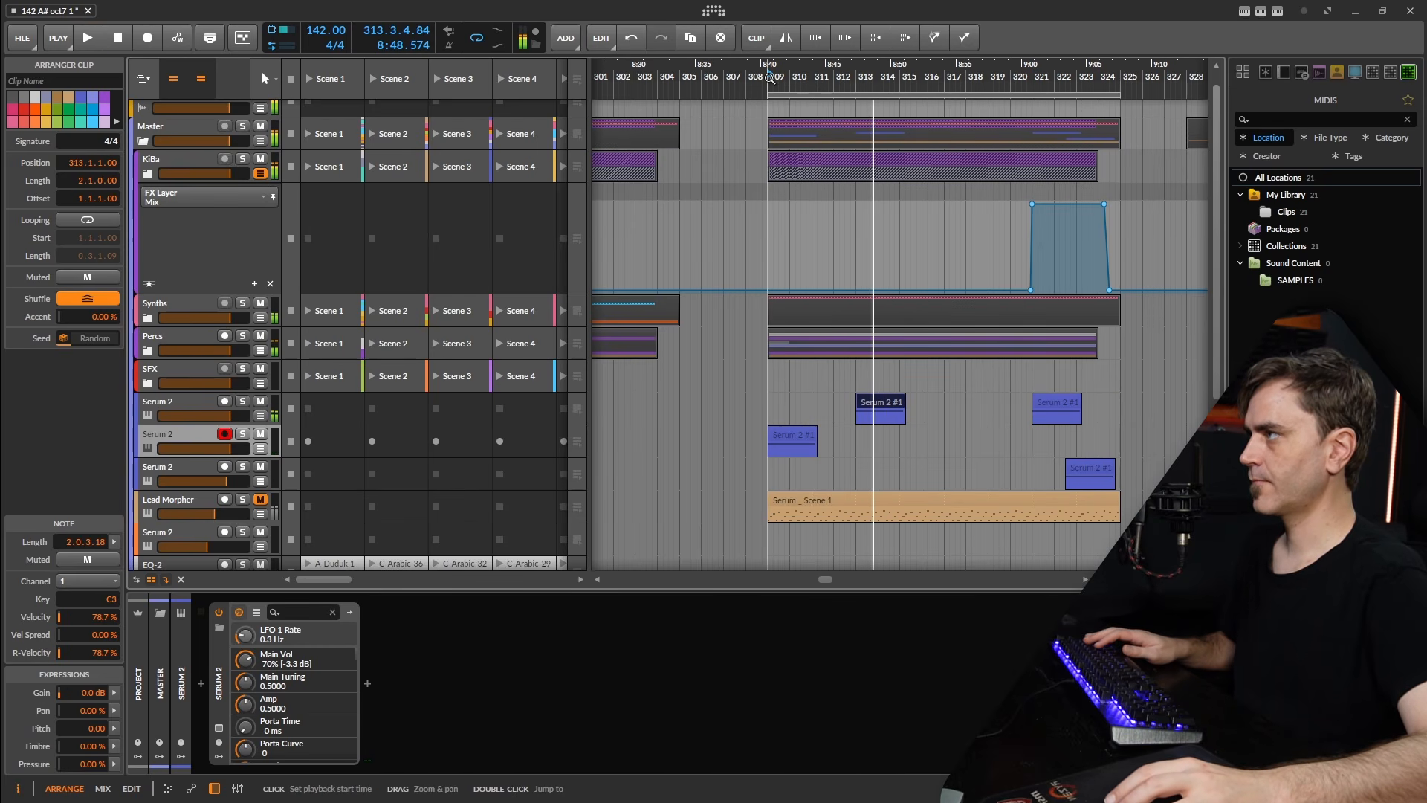
left_click(770, 77)
key("space")
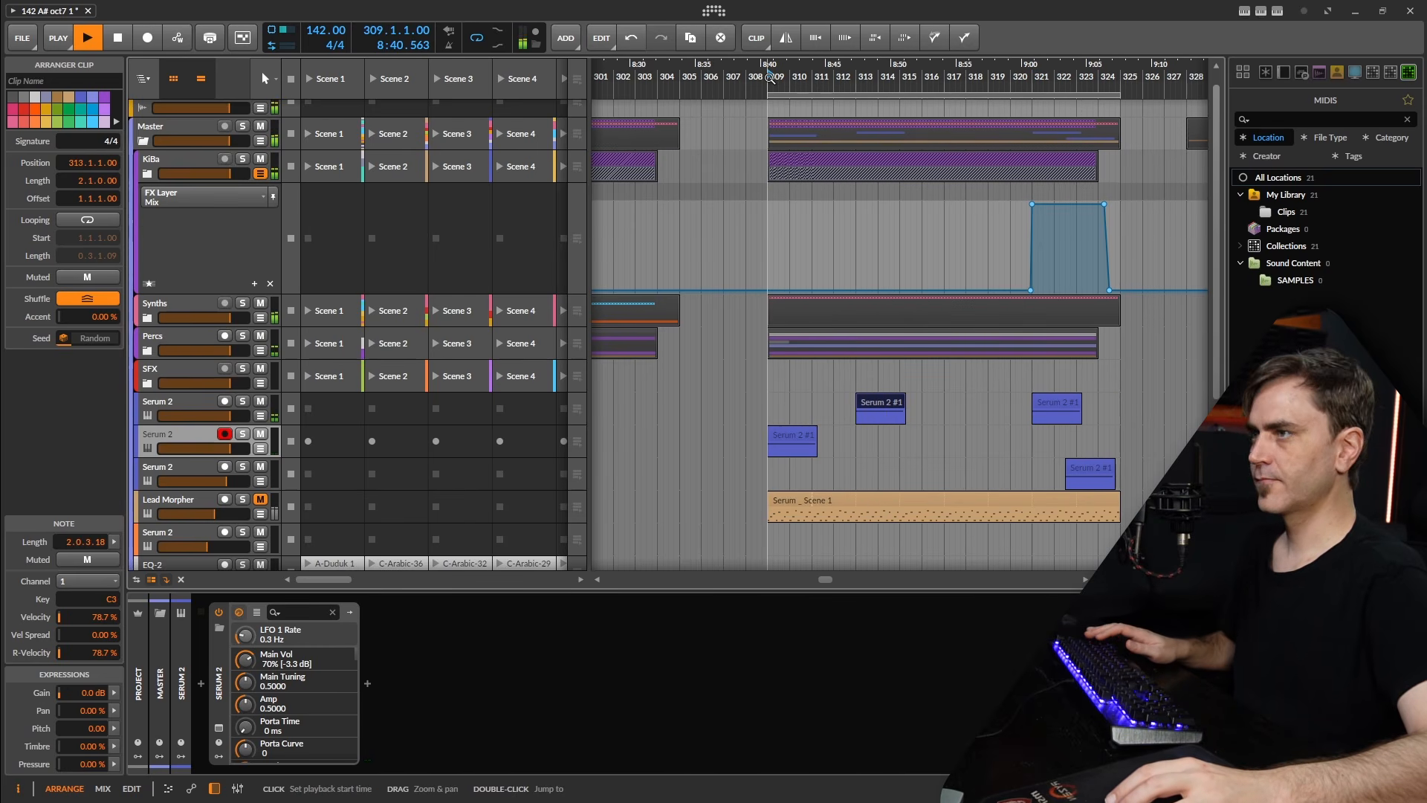
key("space")
left_click(859, 84)
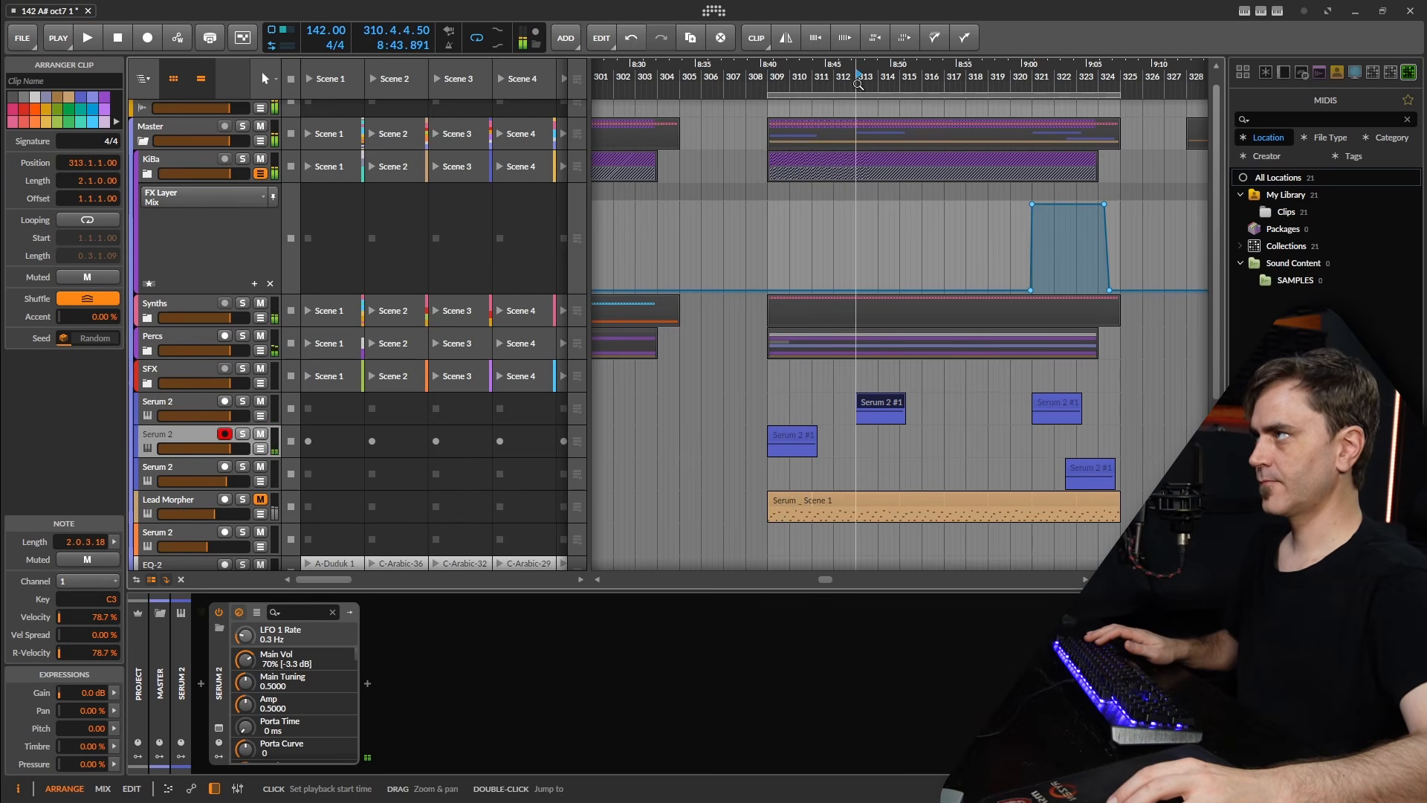
key("space")
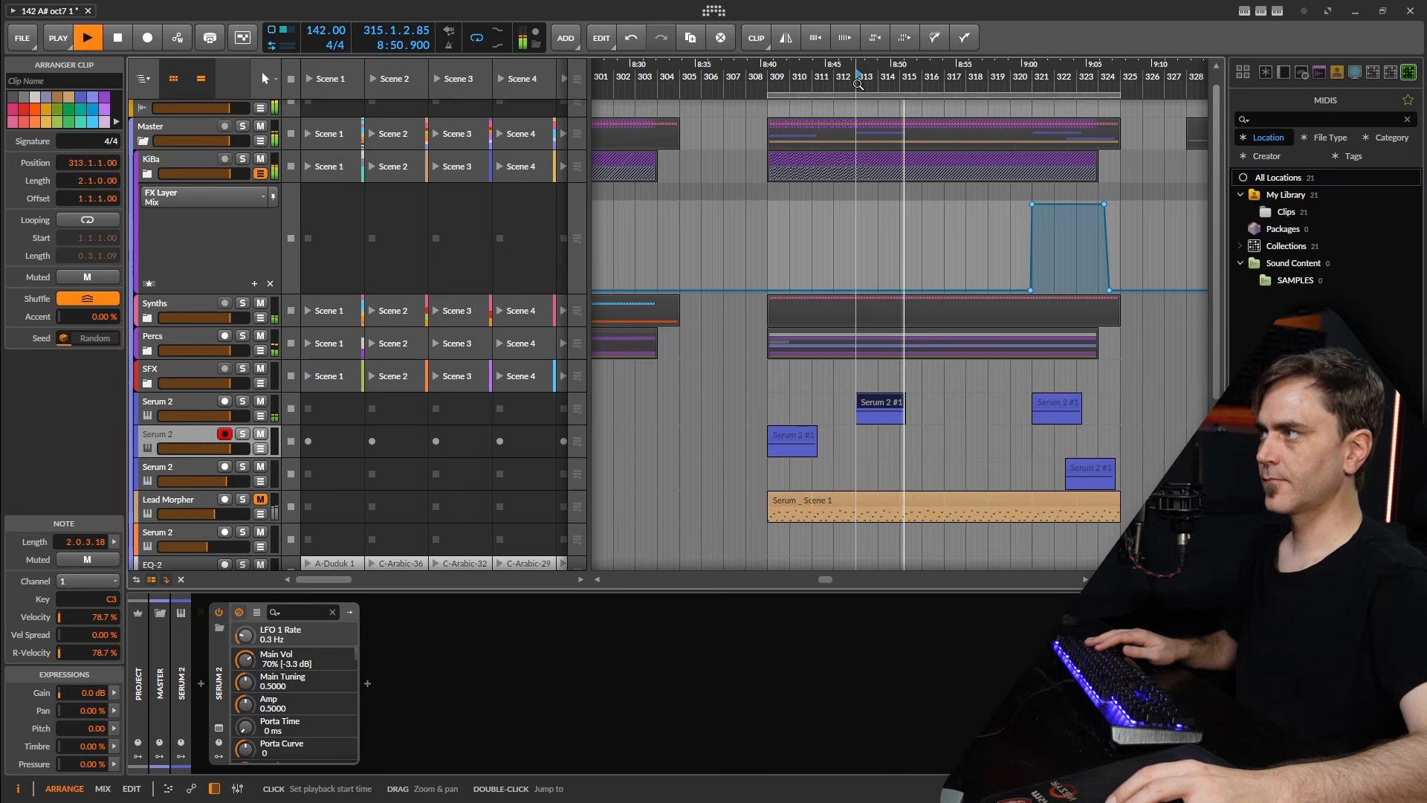
key("space")
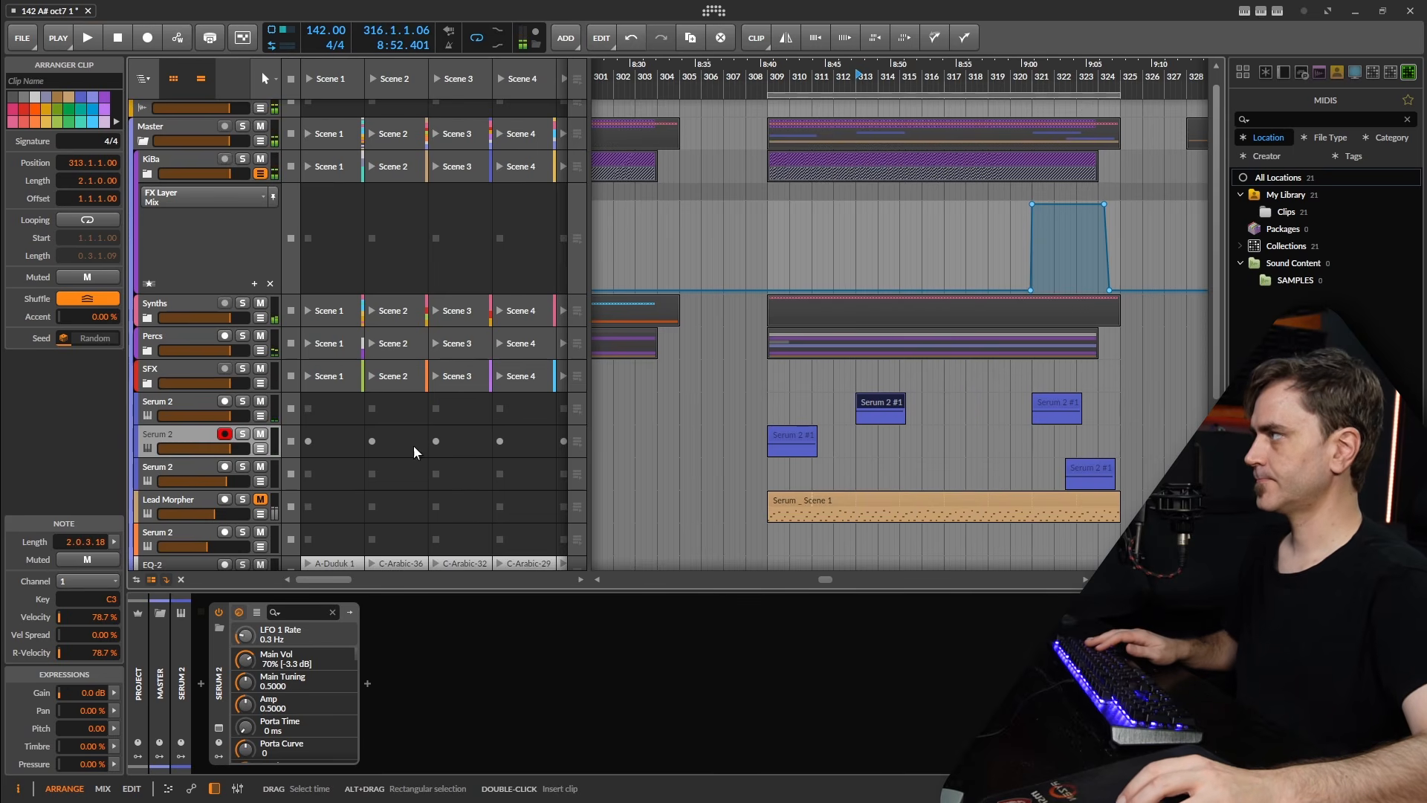